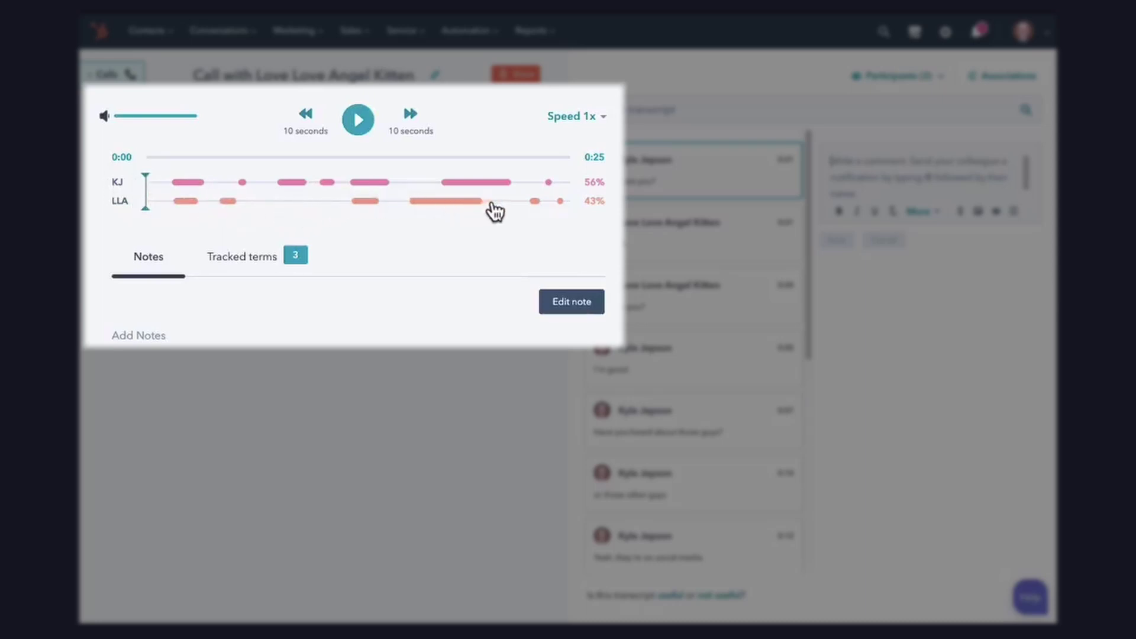
Step: Show the playback speed choices for the call recording
{"action": "left_click", "coordinate": [602, 117]}
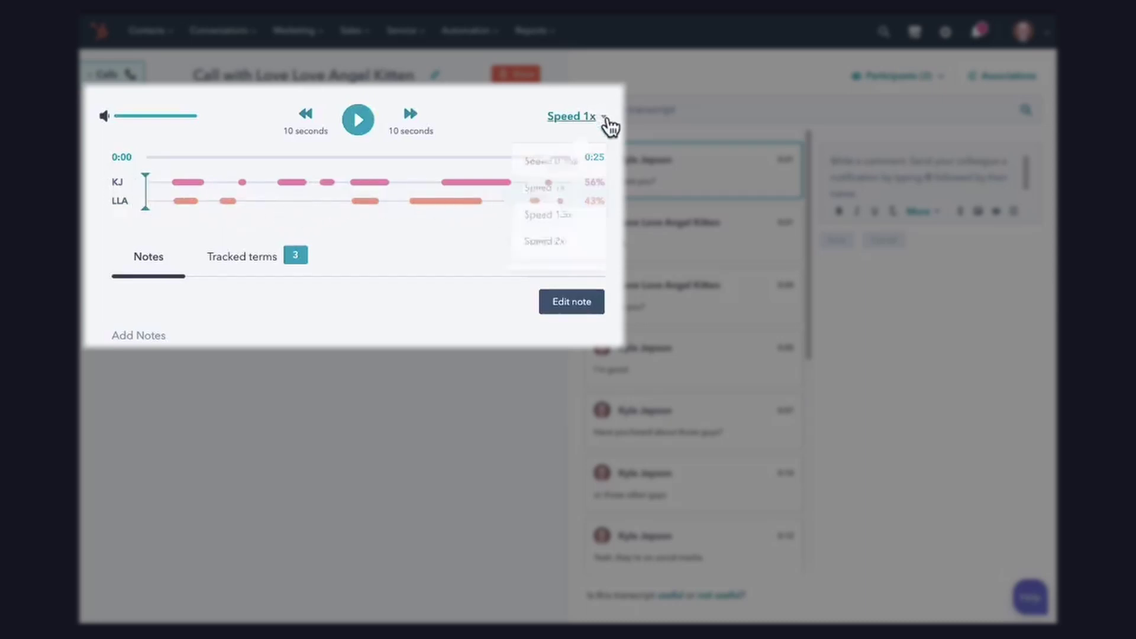
{"action": "left_click", "coordinate": [579, 119]}
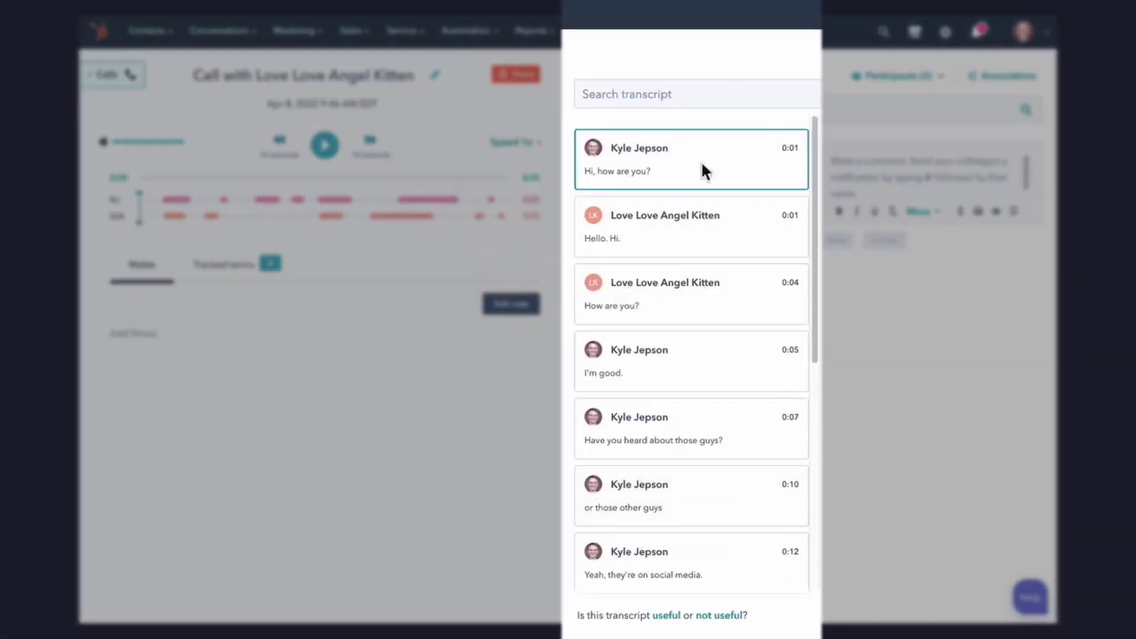
Step: Search the call transcript for "social", and clear the search
{"action": "scroll", "coordinate": [715, 413], "scroll_direction": "down", "scroll_amount": 6}
{"action": "scroll", "coordinate": [718, 417], "scroll_direction": "up", "scroll_amount": 6}
{"action": "left_click", "coordinate": [699, 91]}
{"action": "type", "text": "social"}
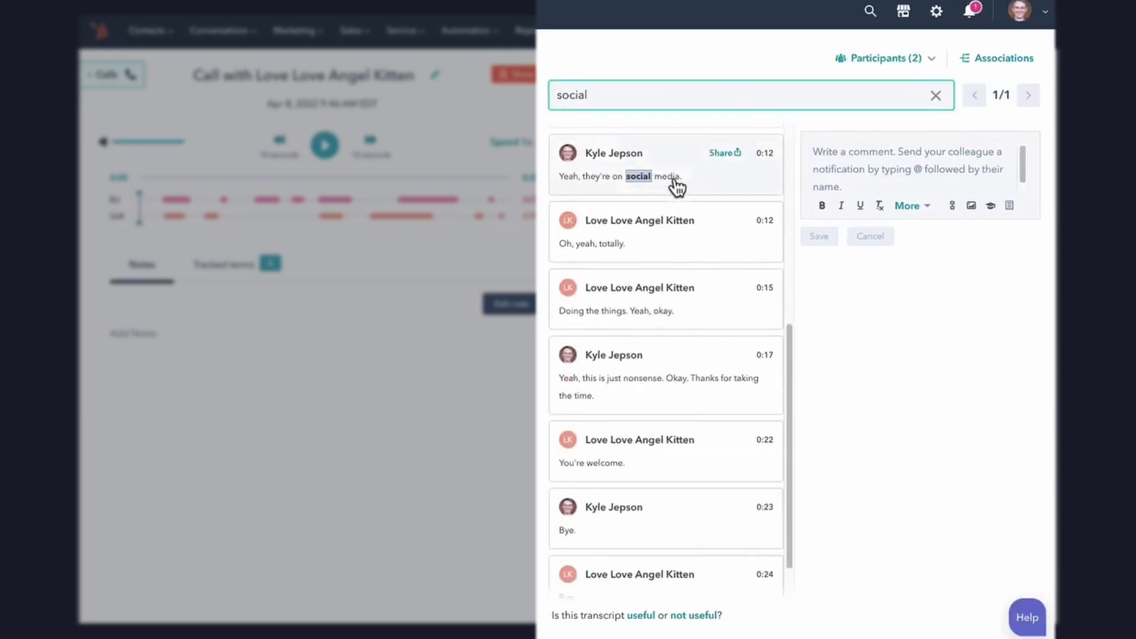
{"action": "scroll", "coordinate": [677, 188], "scroll_direction": "up", "scroll_amount": 6}
{"action": "left_click", "coordinate": [936, 96]}
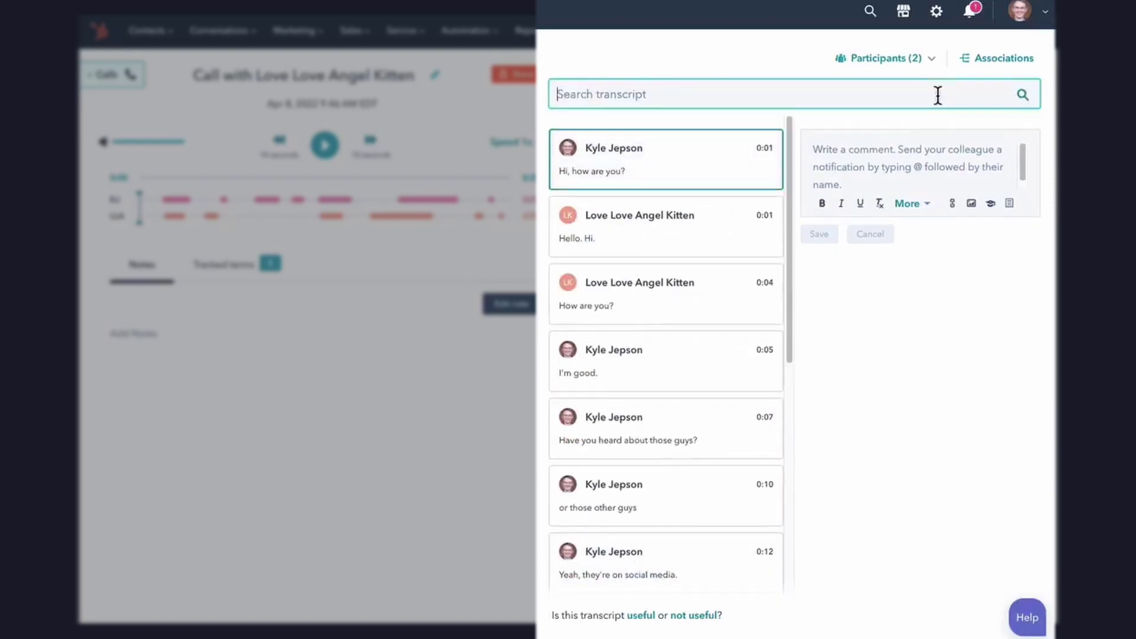
Step: Save a comment on the transcript's first line telling the sales rep that they can do a better opening than this
{"action": "left_click", "coordinate": [644, 172]}
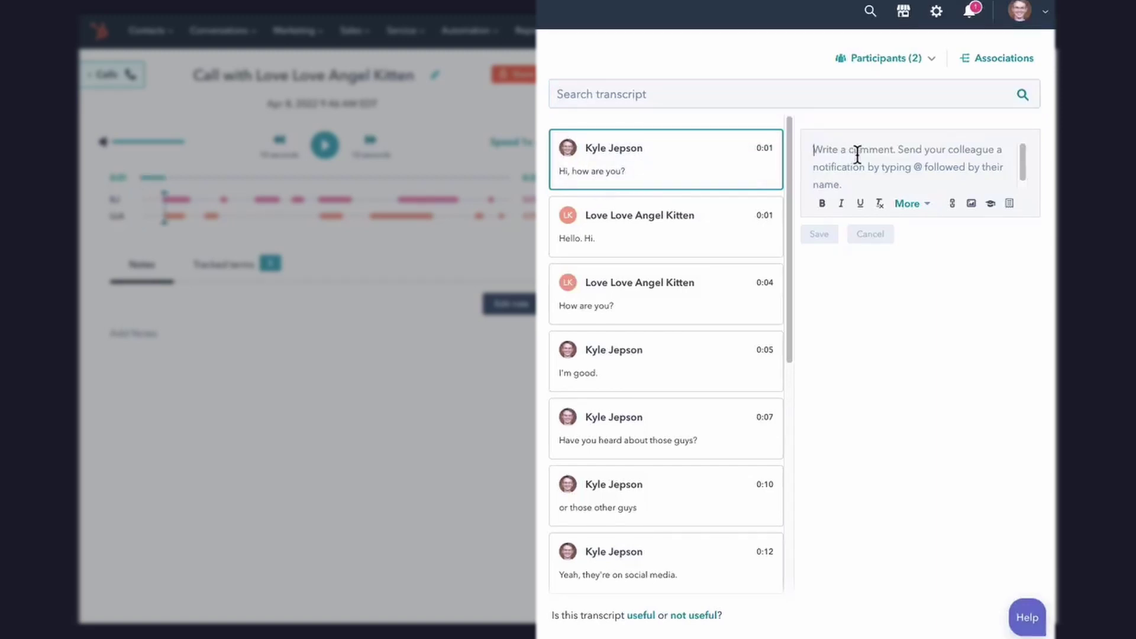
{"action": "type", "text": "You"}
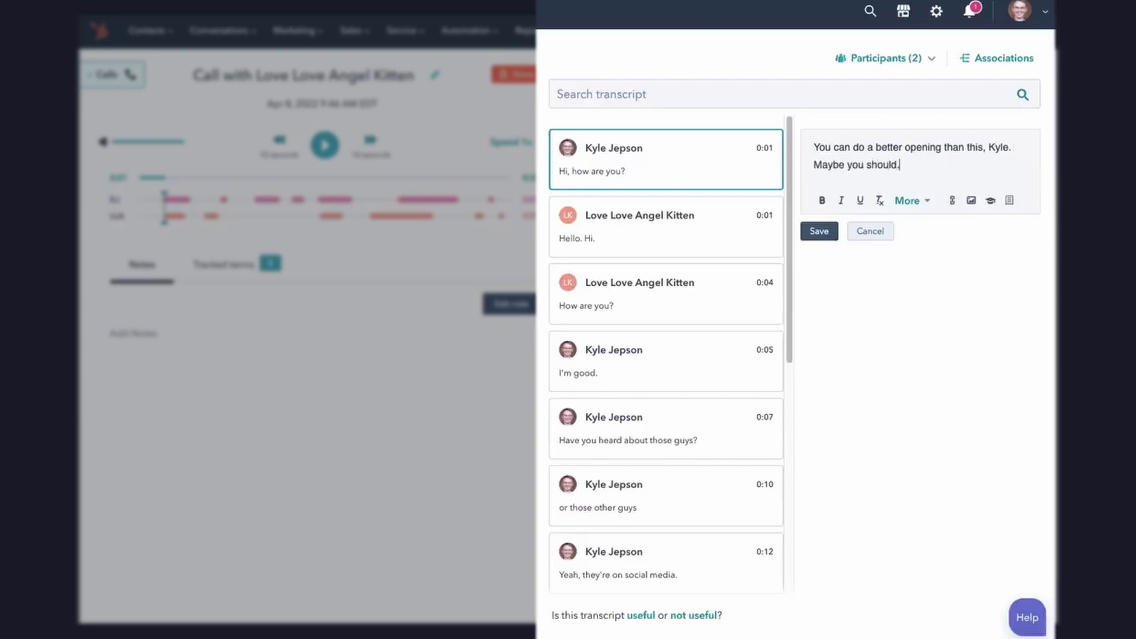
{"action": "left_click", "coordinate": [819, 232]}
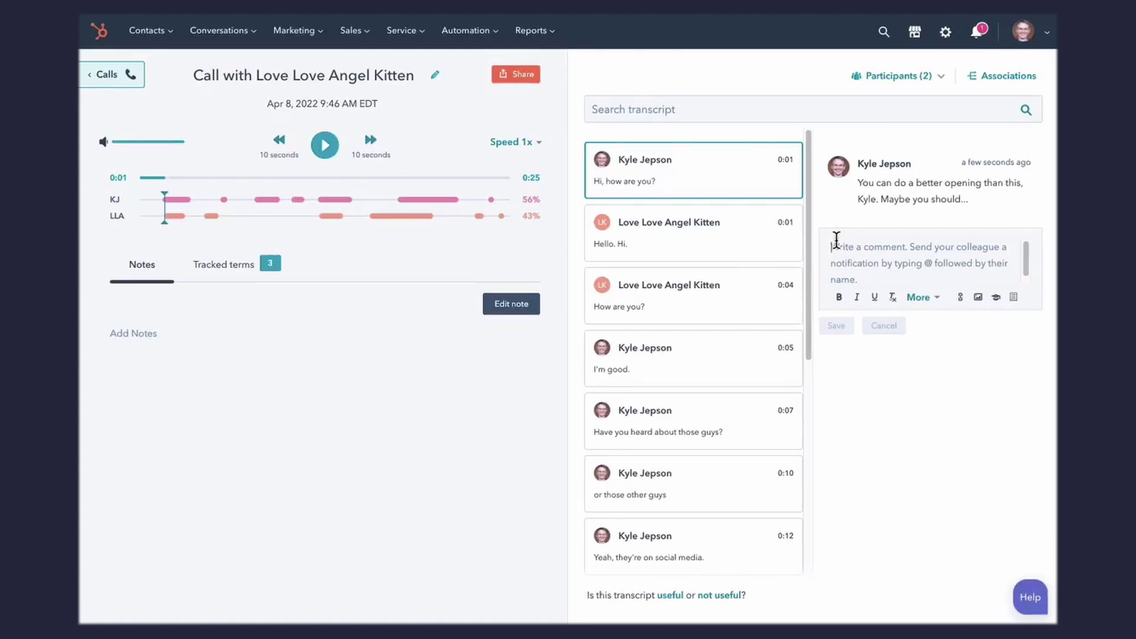
Step: View the call's tracked terms
{"action": "left_click", "coordinate": [237, 270]}
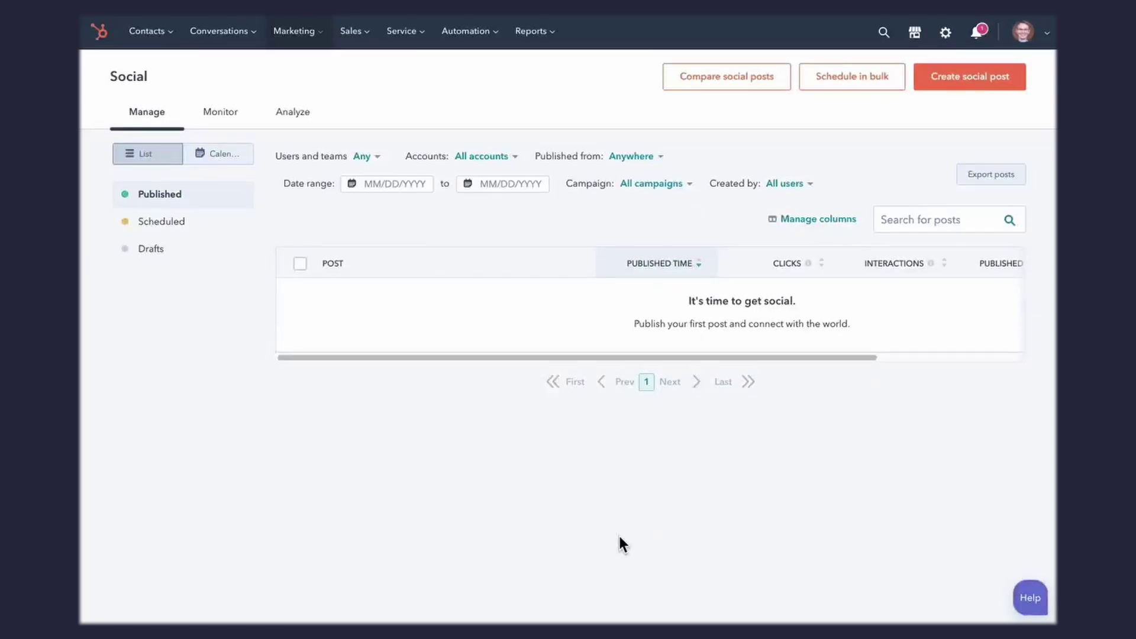
Step: Start a new social post from the Facebook Lairbnb, Instagram lair.bnb, Twitter lairbnb and LinkedIn HS ads testing accounts
{"action": "left_click", "coordinate": [954, 83]}
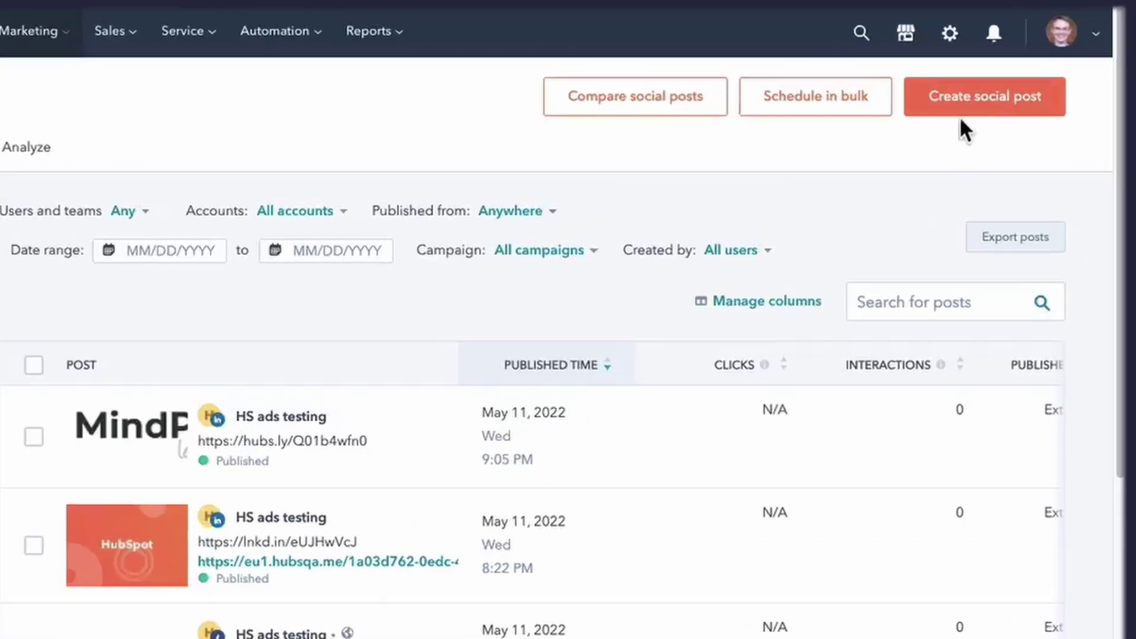
{"action": "left_click", "coordinate": [961, 111]}
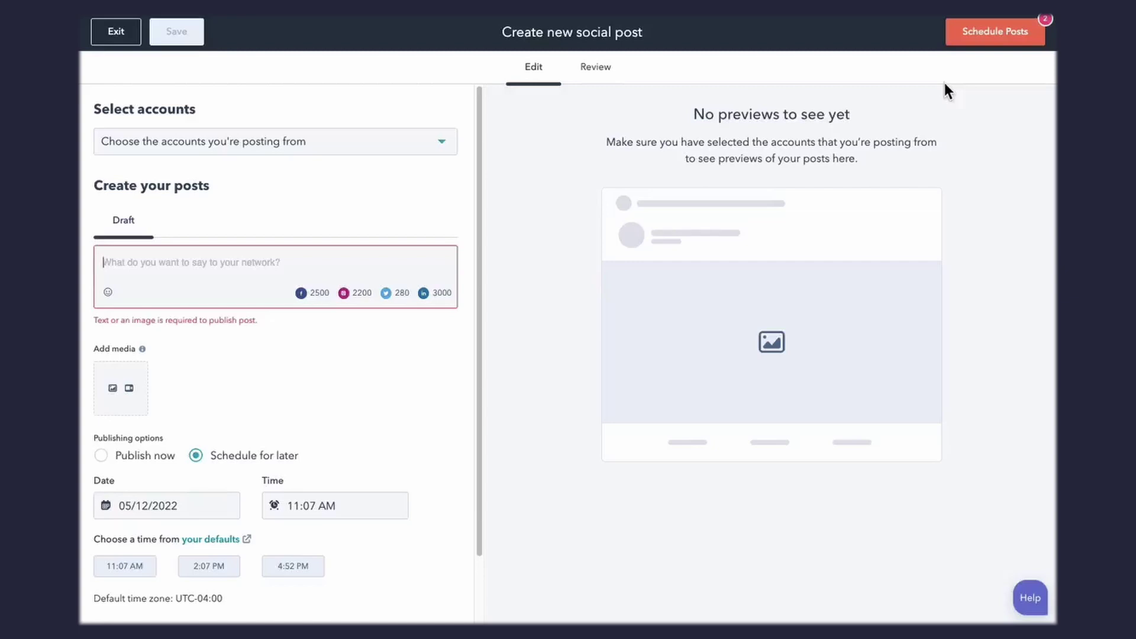
{"action": "left_click", "coordinate": [443, 152]}
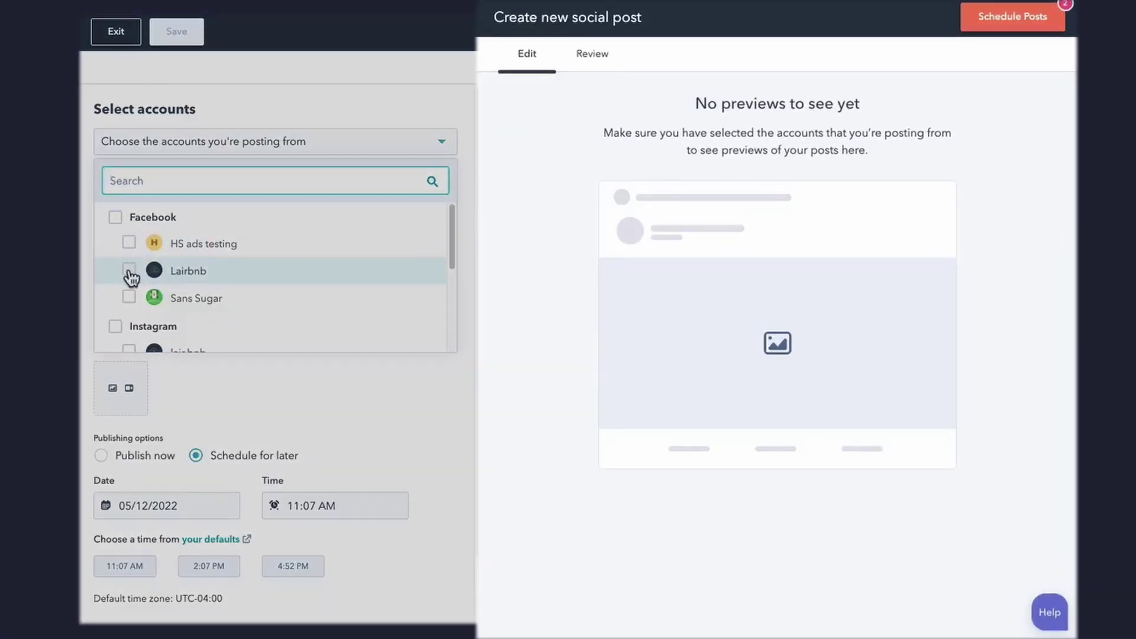
{"action": "left_click", "coordinate": [130, 270]}
{"action": "scroll", "coordinate": [255, 266], "scroll_direction": "down", "scroll_amount": 1}
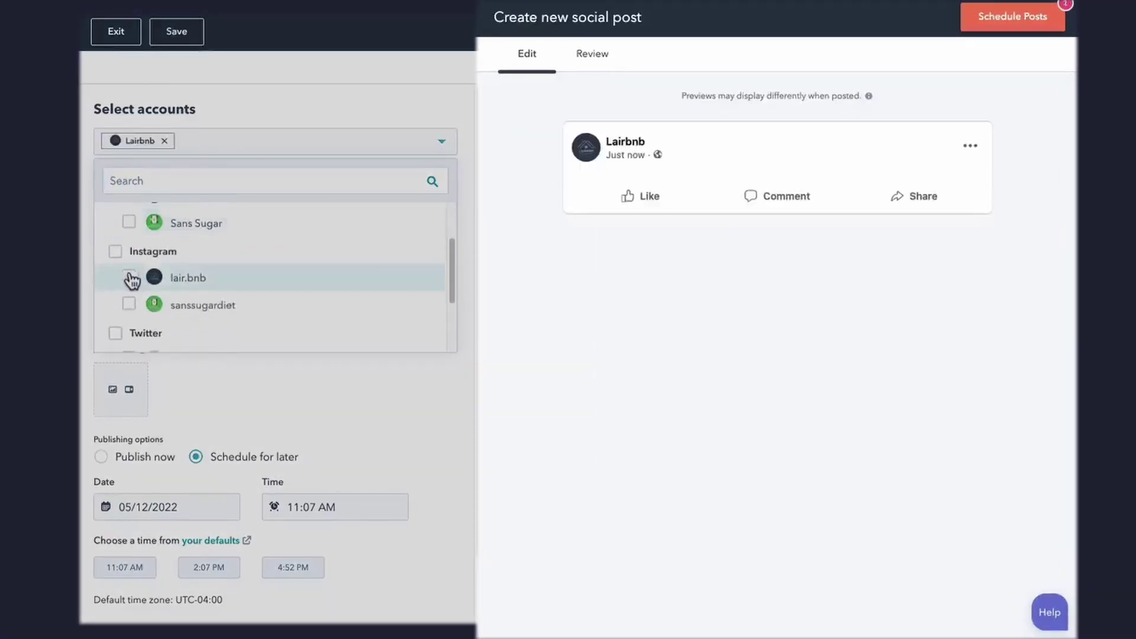
{"action": "left_click", "coordinate": [130, 276]}
{"action": "scroll", "coordinate": [292, 261], "scroll_direction": "down", "scroll_amount": 3}
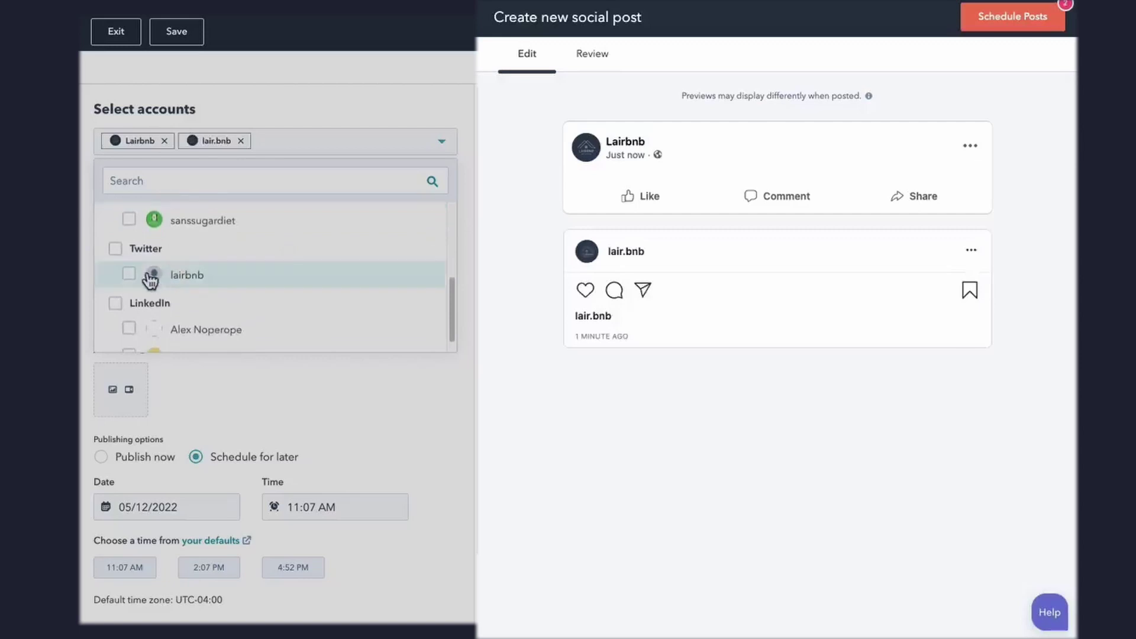
{"action": "left_click", "coordinate": [129, 273]}
{"action": "scroll", "coordinate": [251, 282], "scroll_direction": "down", "scroll_amount": 1}
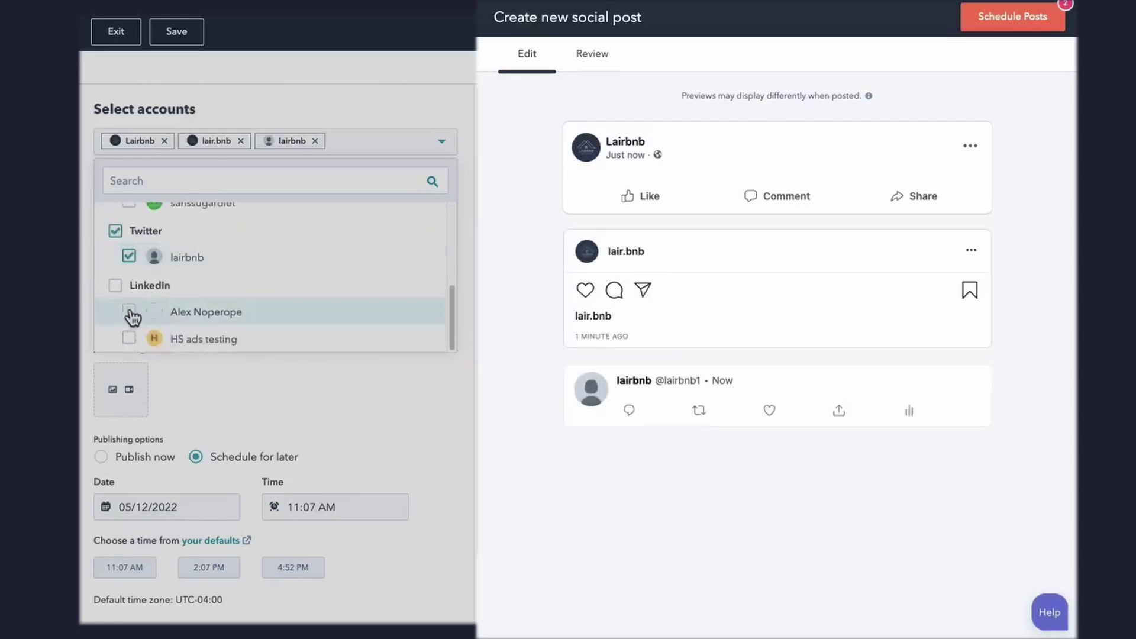
{"action": "left_click", "coordinate": [129, 340]}
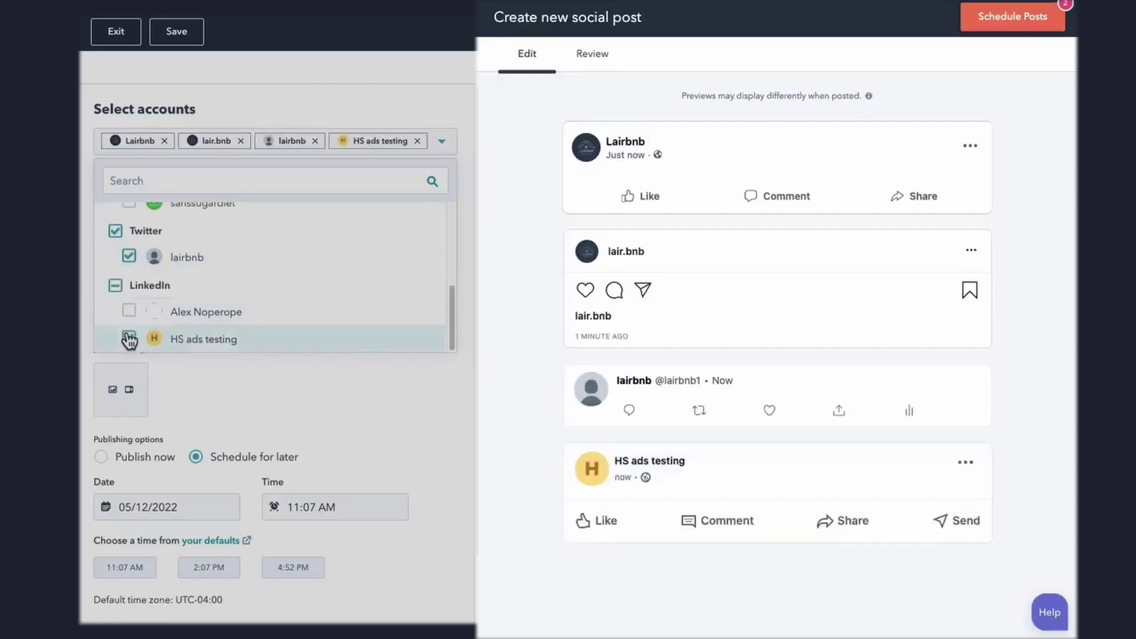
{"action": "left_click", "coordinate": [462, 282]}
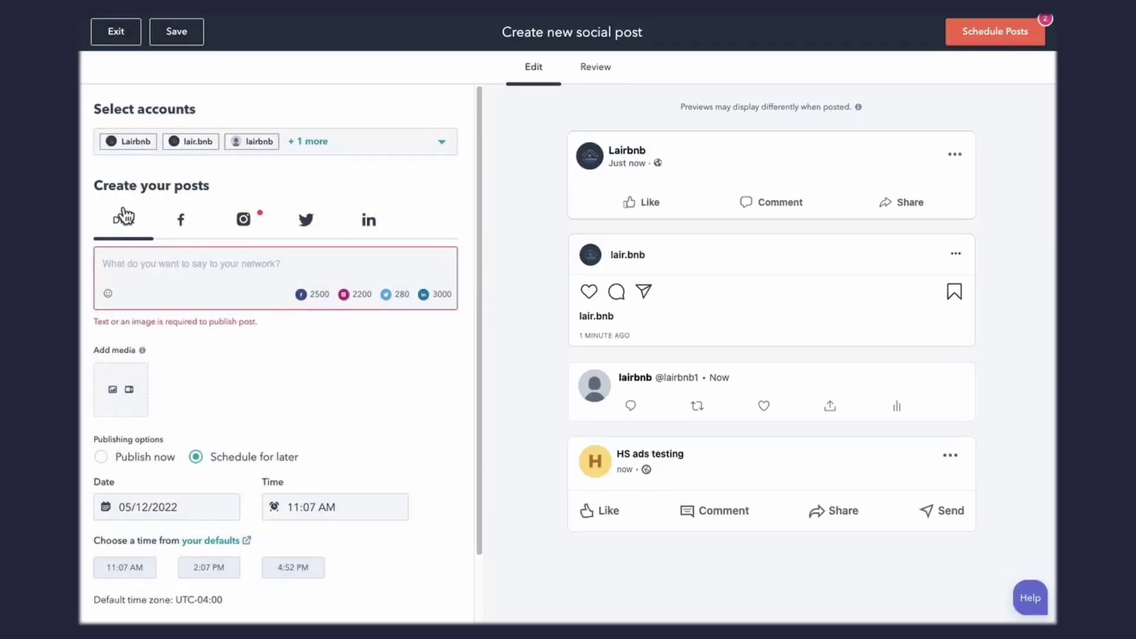
Step: Write the draft text "This is my post. Check it out!" and insert the recent comic-style image of a masked face
{"action": "type", "text": "This i"}
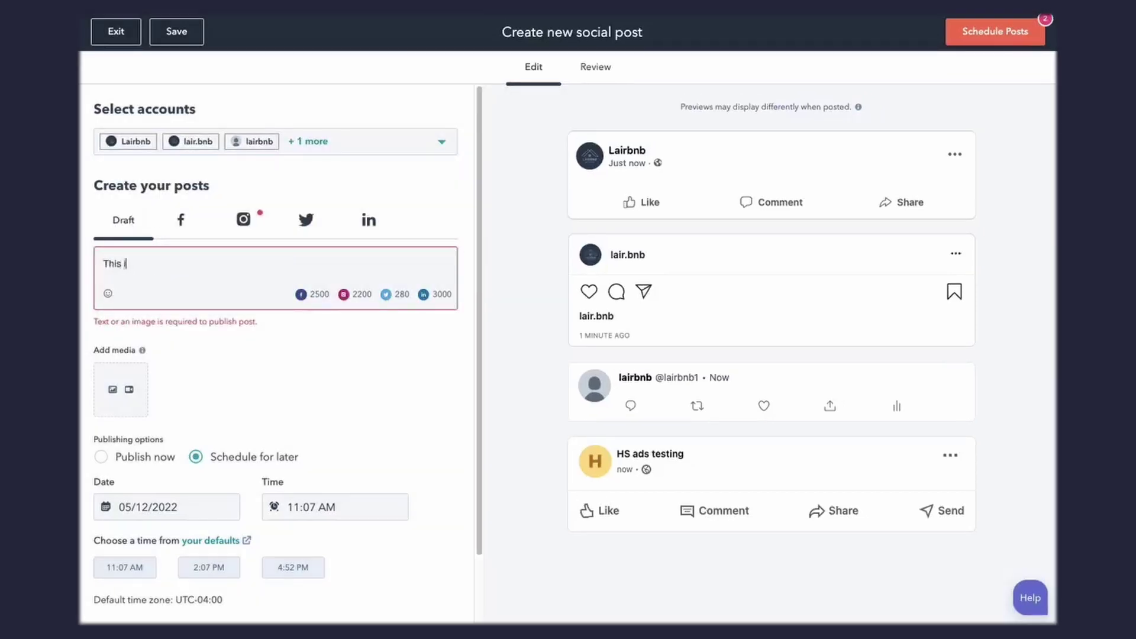
{"action": "type", "text": "s my post. Check it out!"}
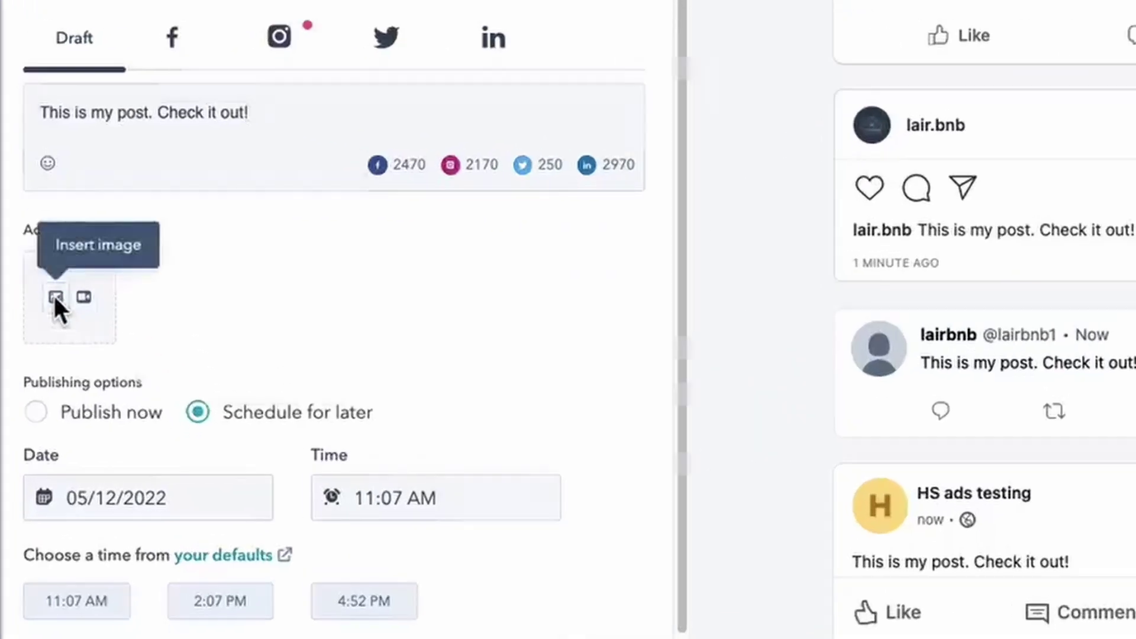
{"action": "left_click", "coordinate": [112, 372]}
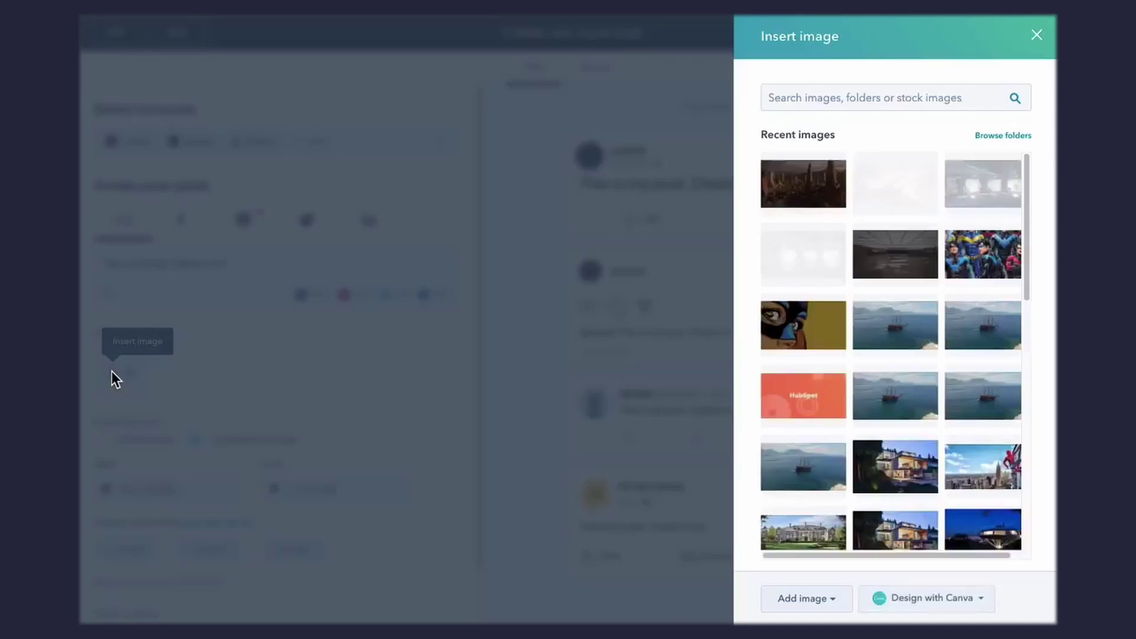
{"action": "left_click", "coordinate": [803, 324]}
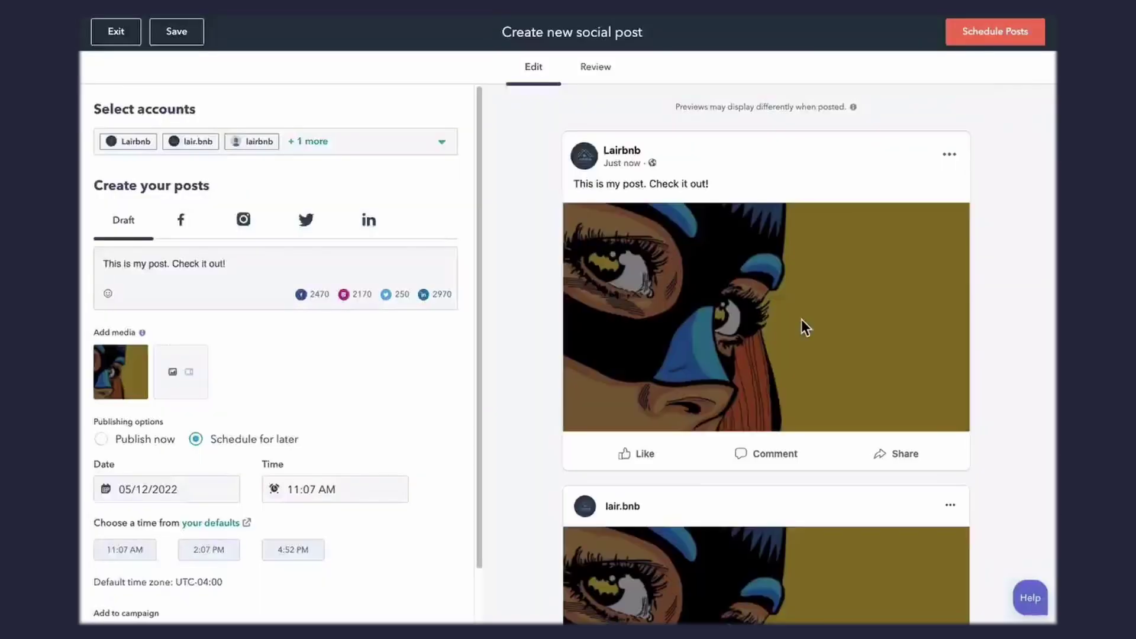
Step: Add the draft post to the "New Flyer Covid BUSTER Sale - Clone for test" campaign
{"action": "scroll", "coordinate": [516, 342], "scroll_direction": "down", "scroll_amount": 12}
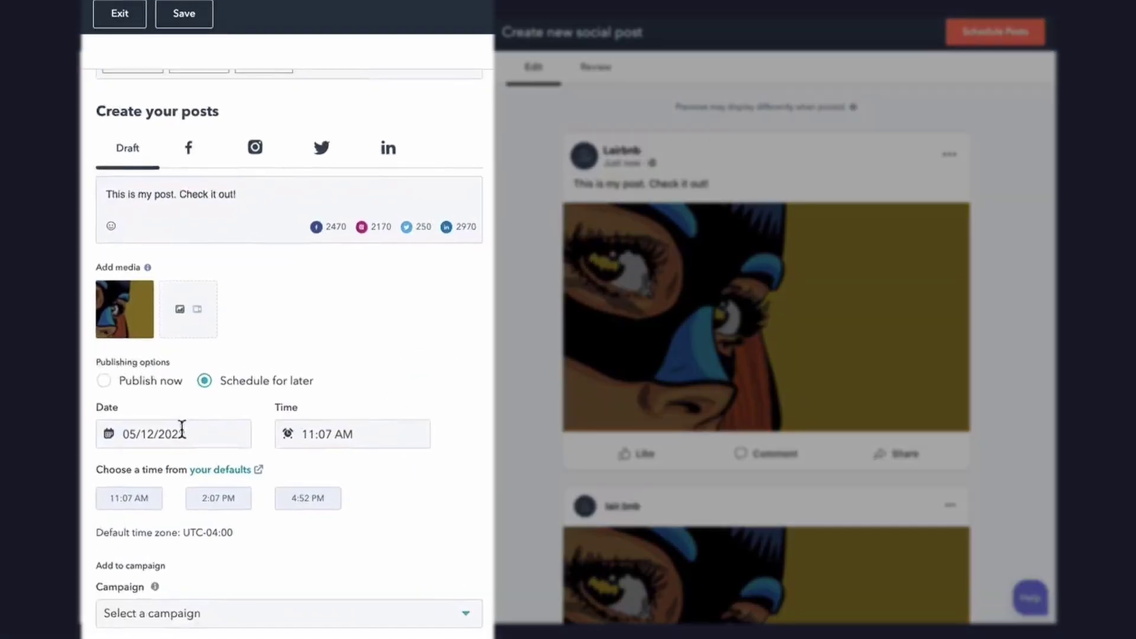
{"action": "left_click", "coordinate": [465, 615]}
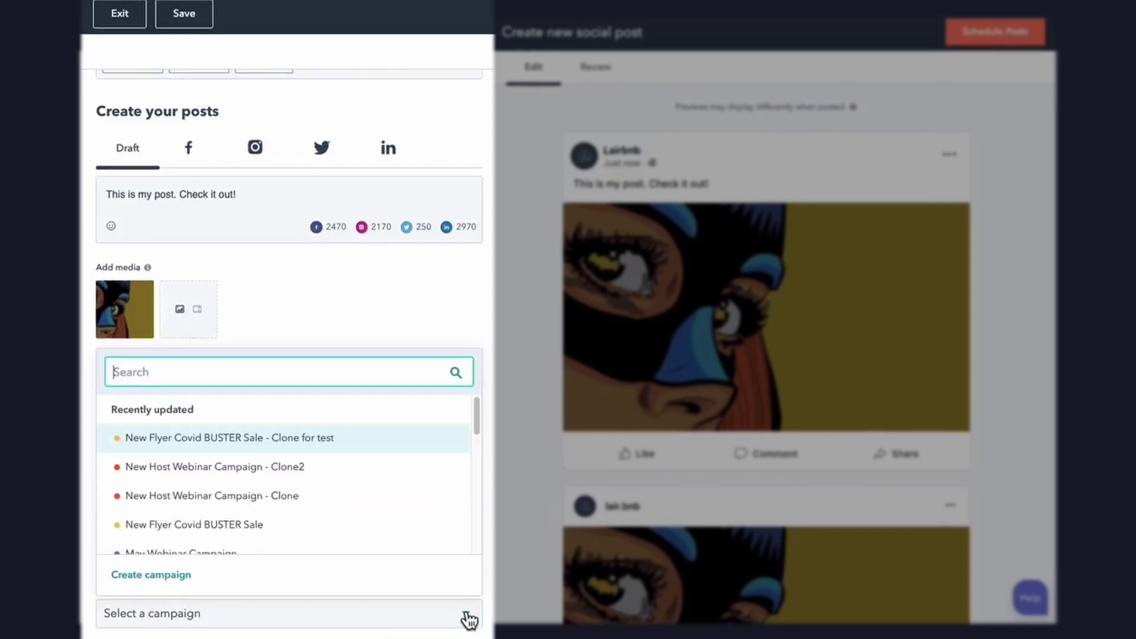
{"action": "left_click", "coordinate": [300, 441]}
{"action": "scroll", "coordinate": [468, 520], "scroll_direction": "up", "scroll_amount": 1}
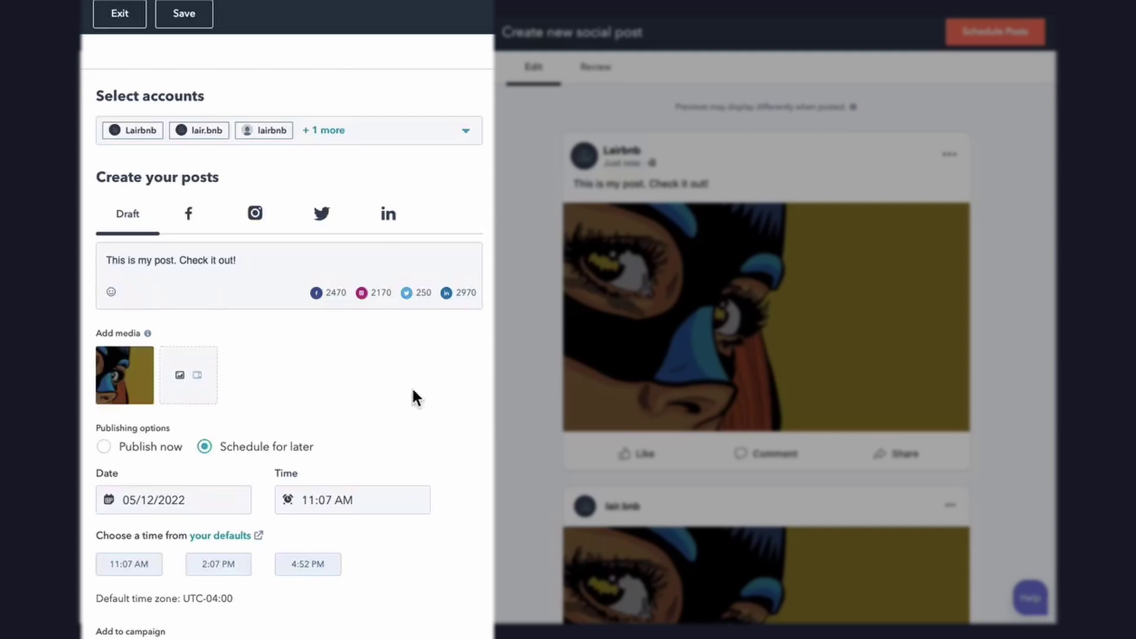
Step: Add "#facebookhashtag" to the end of the Lairbnb Facebook post's text
{"action": "left_click", "coordinate": [188, 216]}
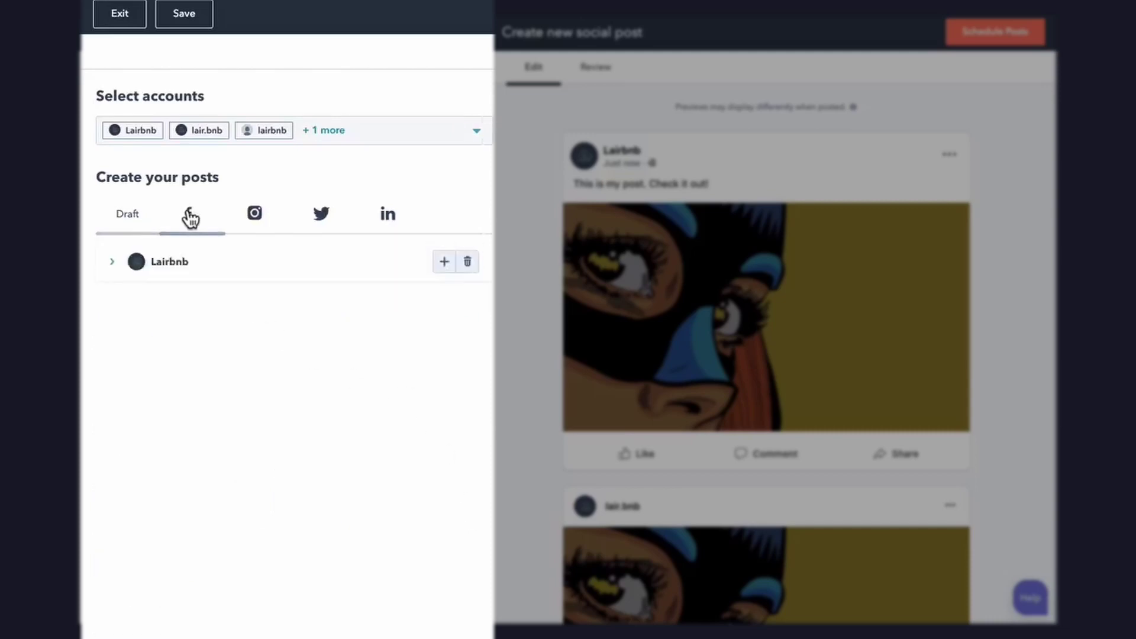
{"action": "left_click", "coordinate": [112, 261]}
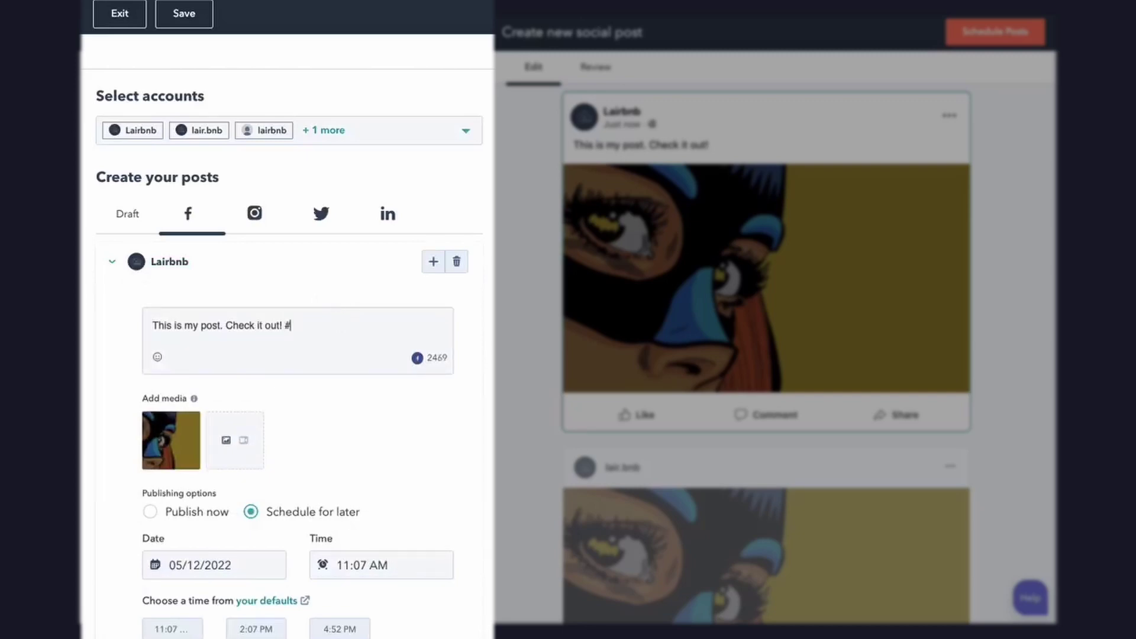
{"action": "type", "text": "has"}
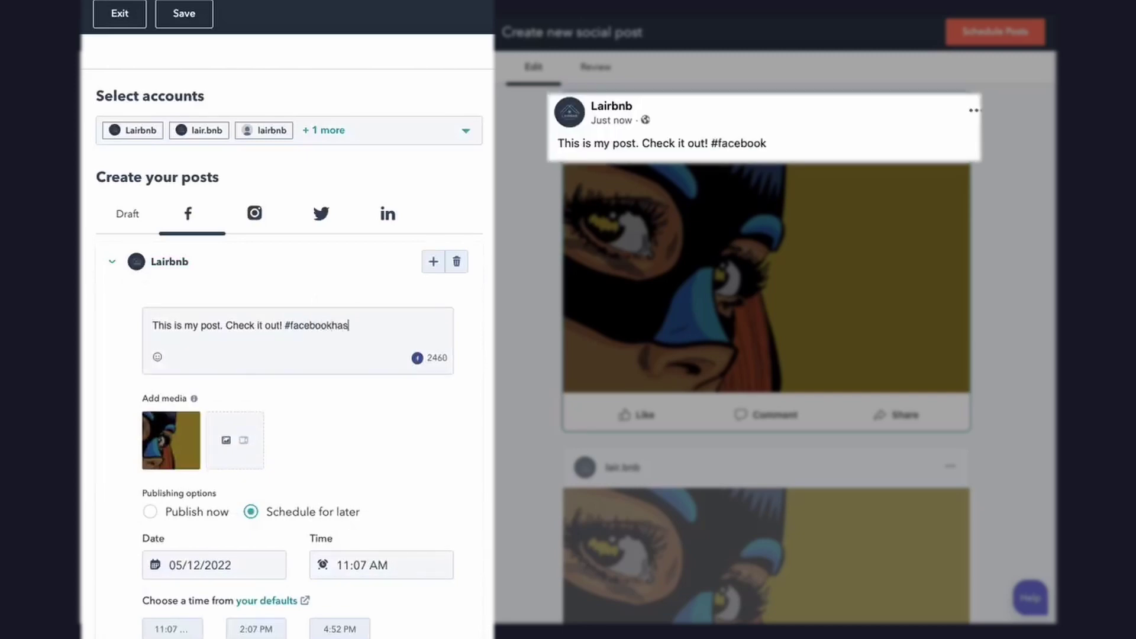
{"action": "type", "text": "h"}
{"action": "type", "text": "tag"}
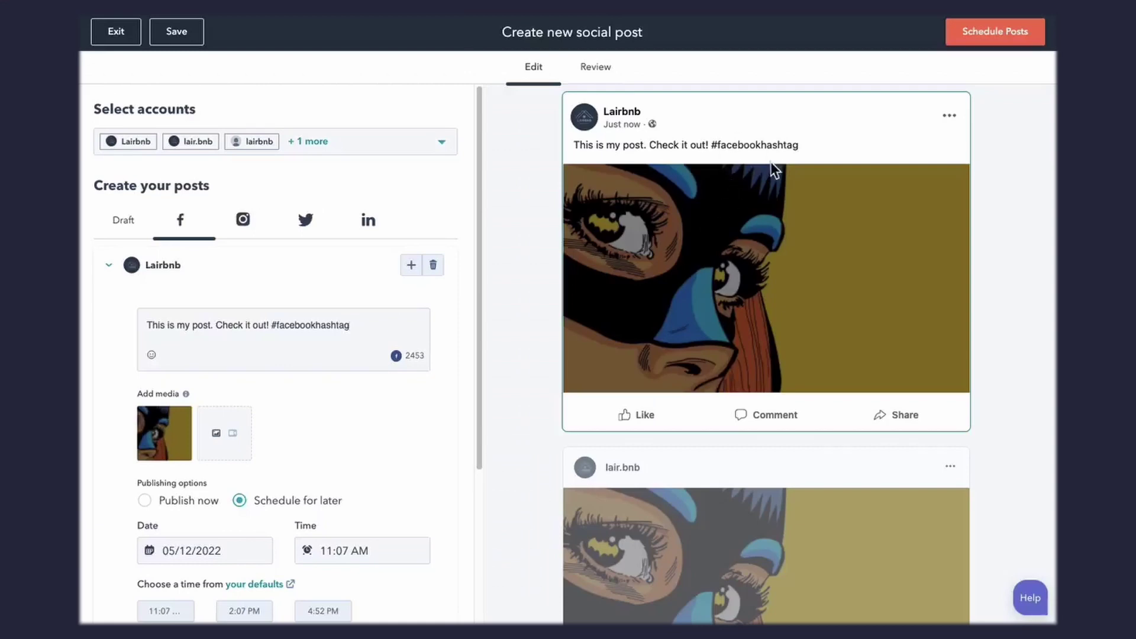
Step: Add "#instahashtag" to the end of the lair.bnb Instagram post's text and collapse the post
{"action": "scroll", "coordinate": [774, 170], "scroll_direction": "down", "scroll_amount": 3}
{"action": "left_click", "coordinate": [243, 220]}
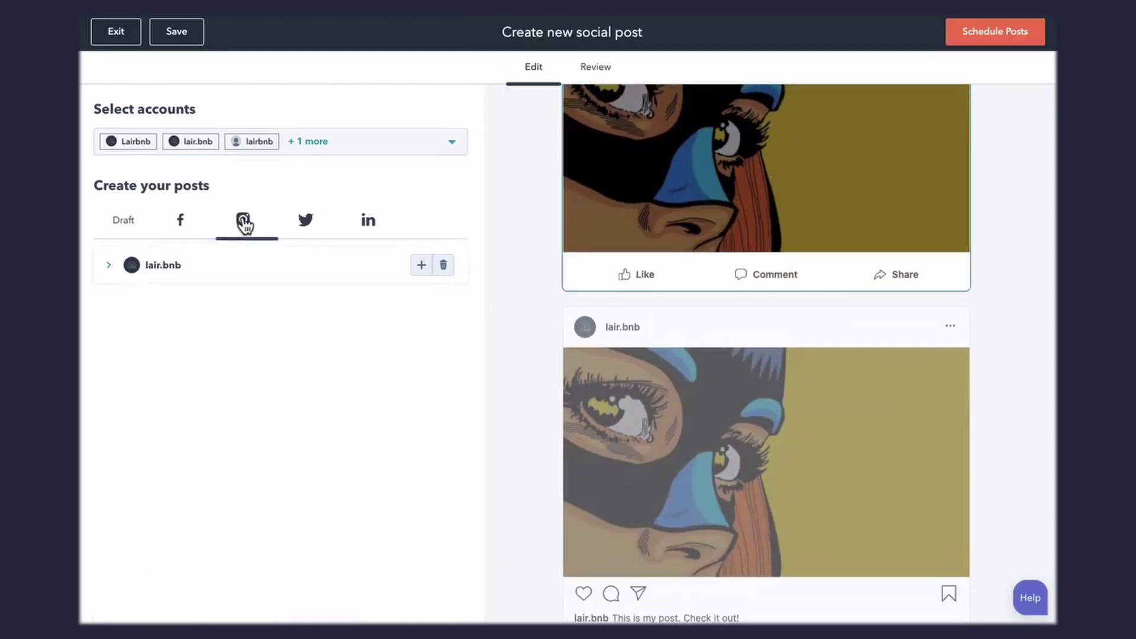
{"action": "left_click", "coordinate": [111, 267]}
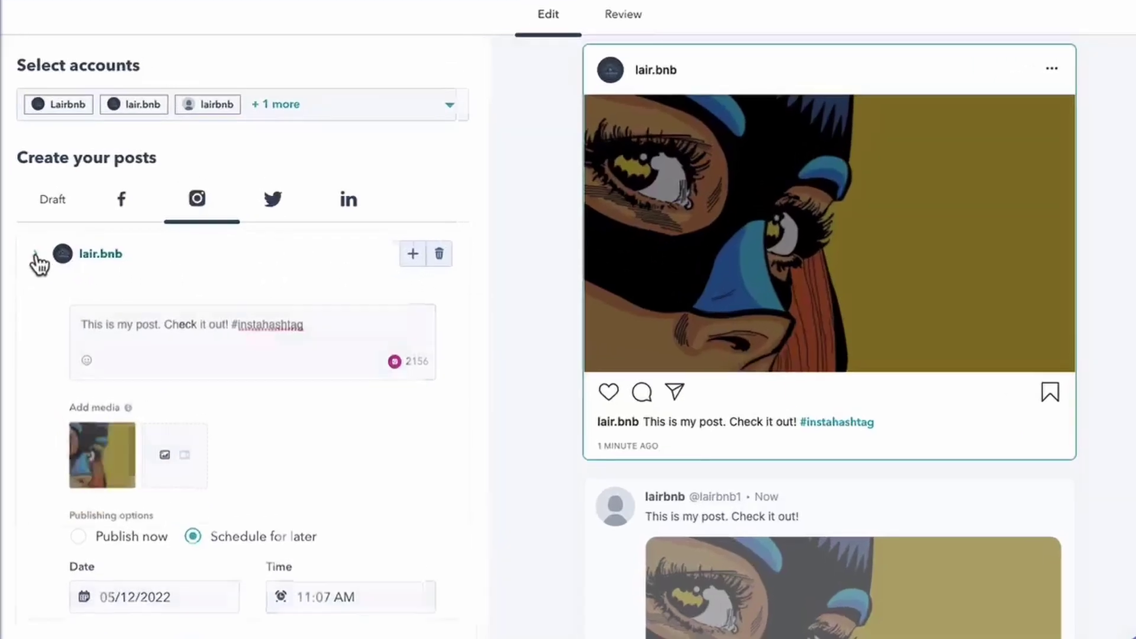
{"action": "left_click", "coordinate": [108, 266]}
Step: Create another lair.bnb Instagram post and change its text to "This is my second post post. Check it out! #instahashtag"
{"action": "left_click", "coordinate": [412, 253]}
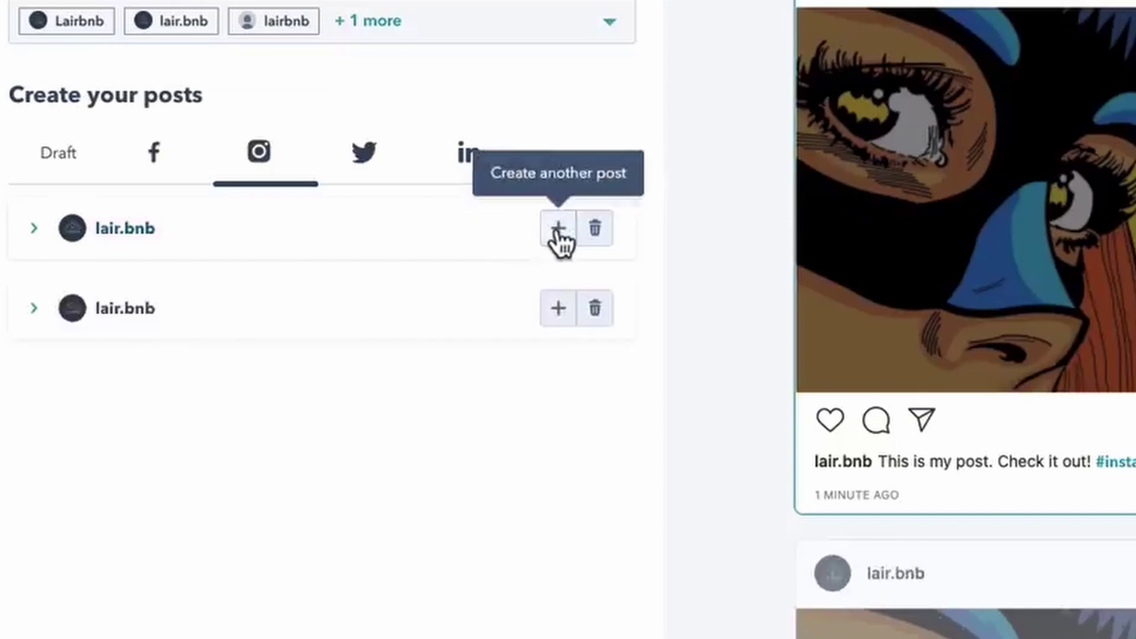
{"action": "left_click", "coordinate": [33, 308]}
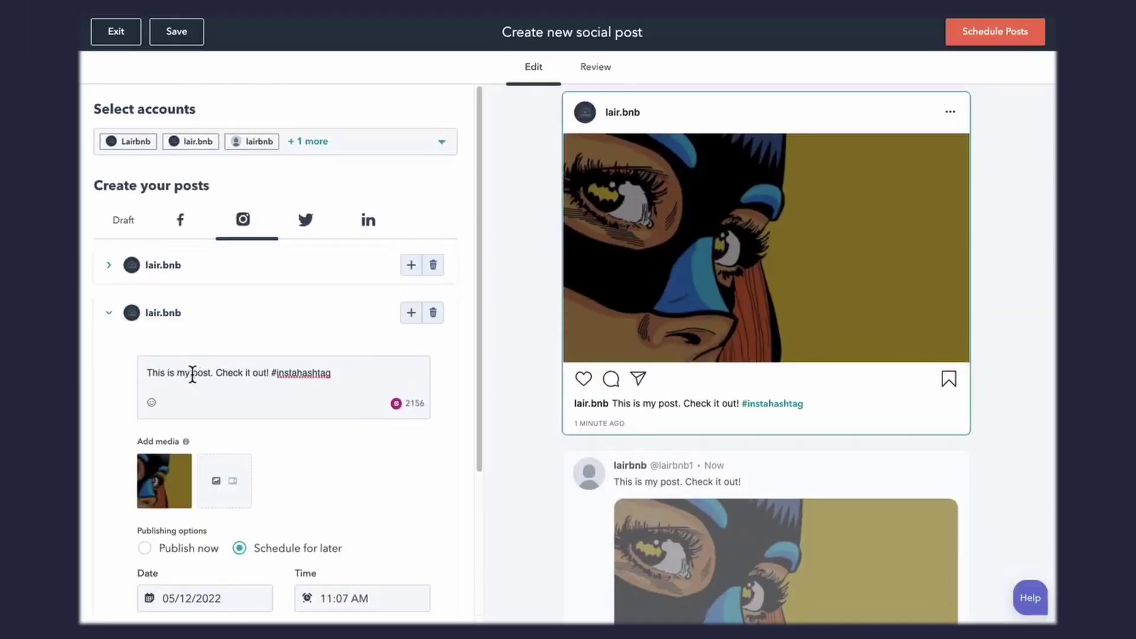
{"action": "left_click", "coordinate": [192, 374]}
{"action": "type", "text": "second post"}
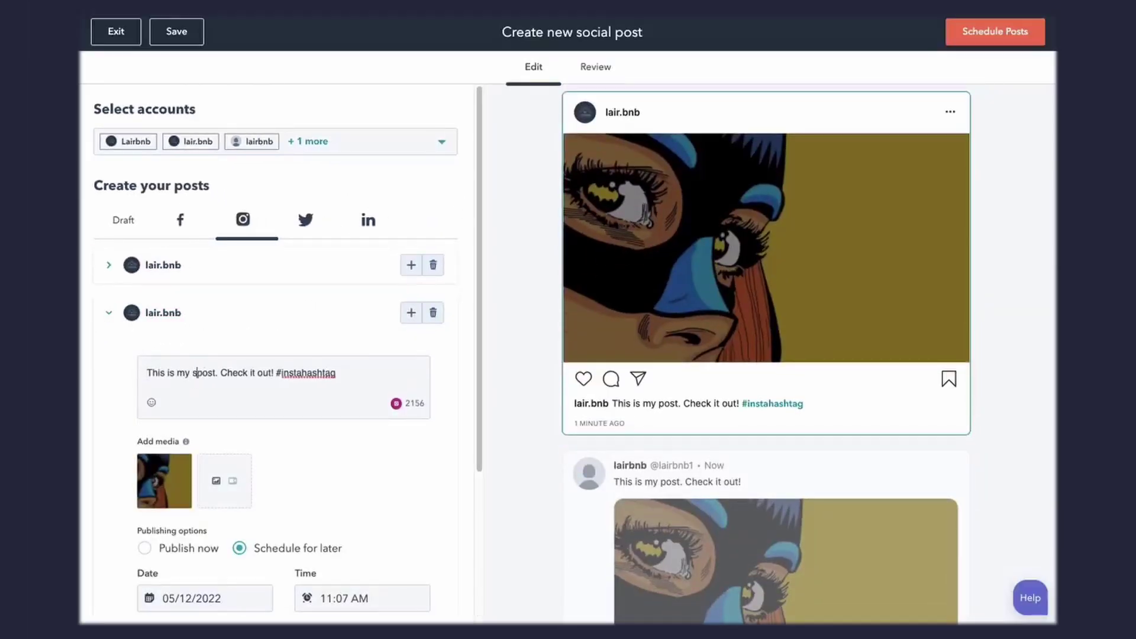
{"action": "scroll", "coordinate": [223, 477], "scroll_direction": "down", "scroll_amount": 2}
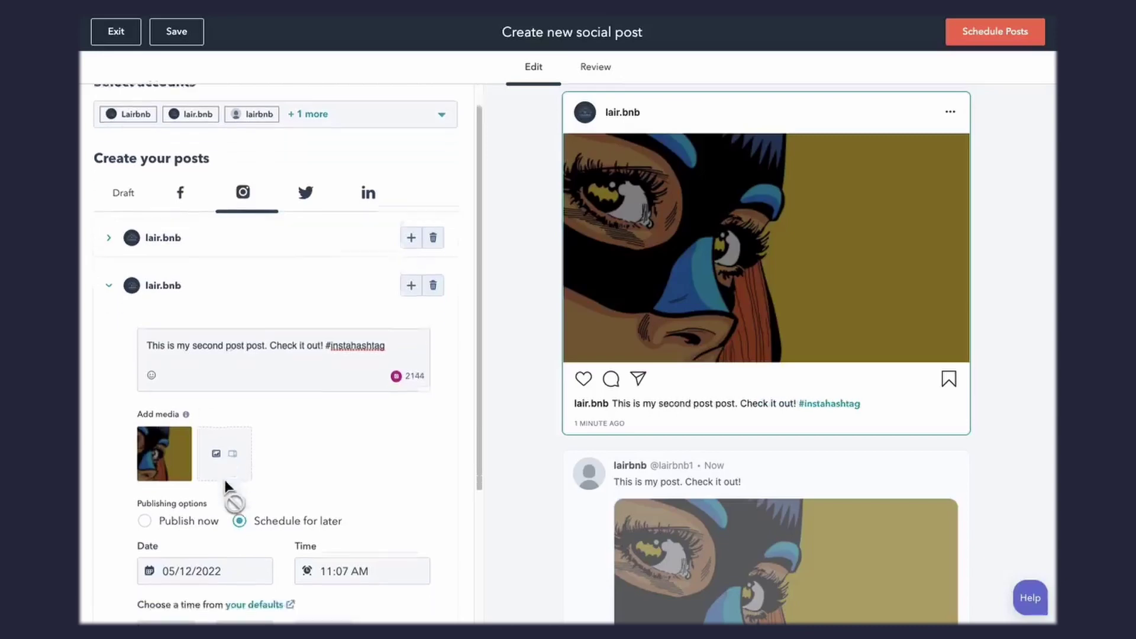
Step: Delete the second lair.bnb Instagram post
{"action": "scroll", "coordinate": [379, 491], "scroll_direction": "up", "scroll_amount": 2}
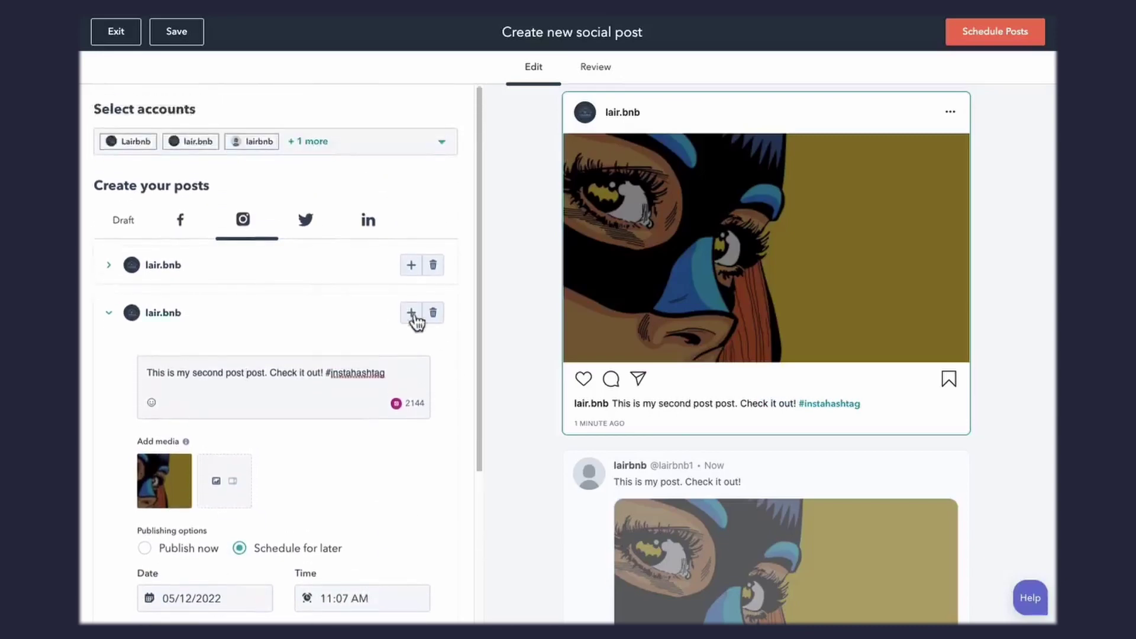
{"action": "left_click", "coordinate": [435, 313]}
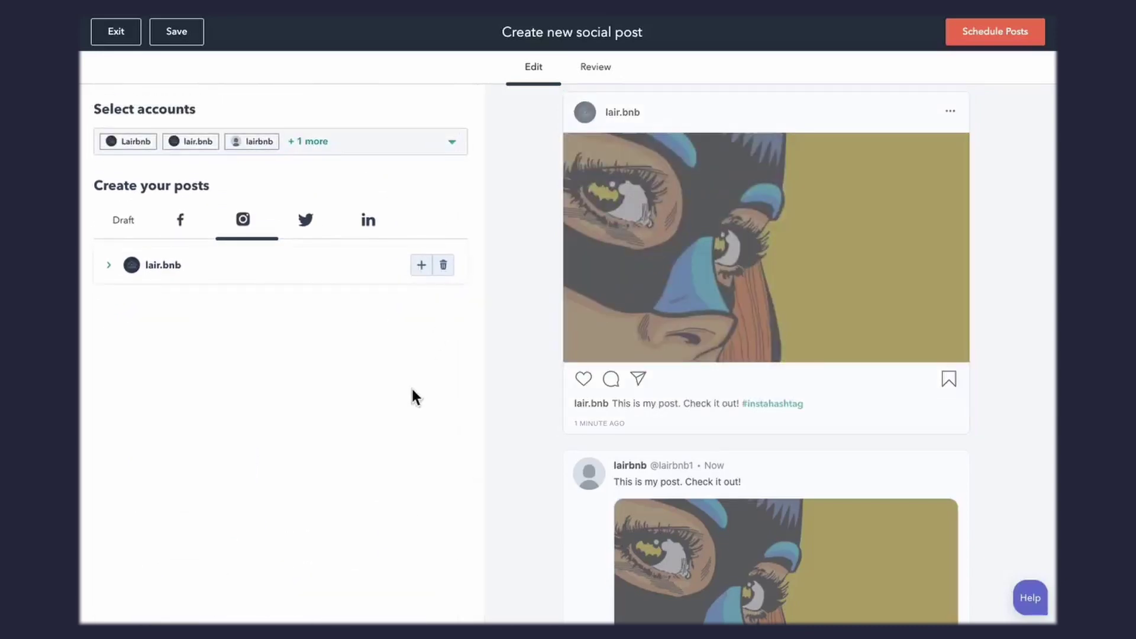
Step: Review the drafted social posts as a list and in the Facebook, Twitter, Instagram and LinkedIn previews
{"action": "left_click", "coordinate": [606, 75]}
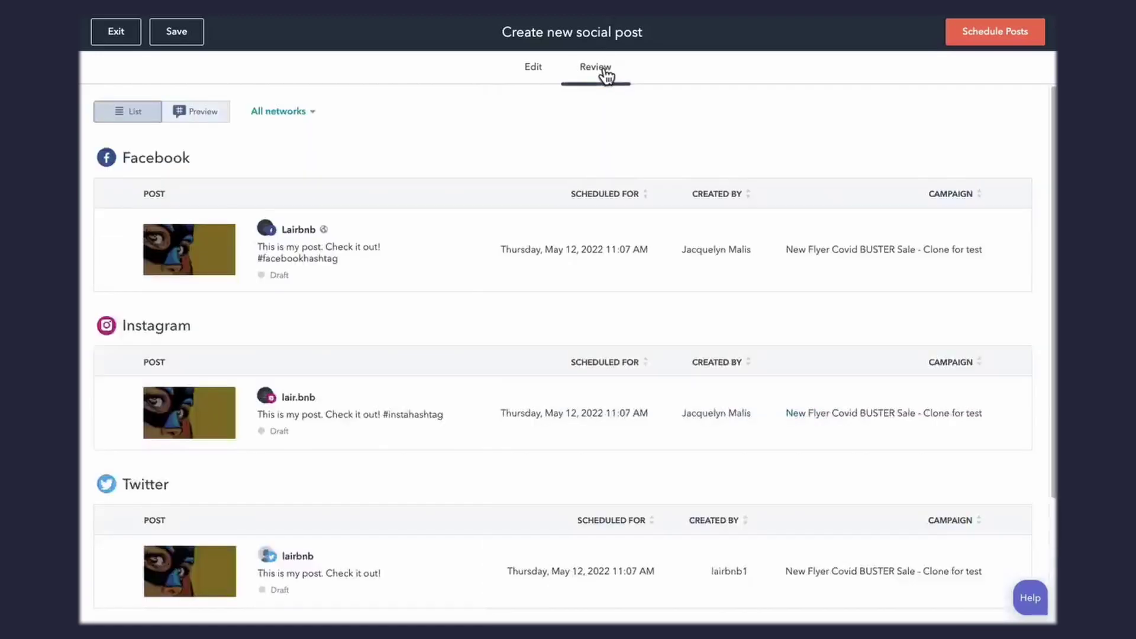
{"action": "scroll", "coordinate": [447, 355], "scroll_direction": "down", "scroll_amount": 3}
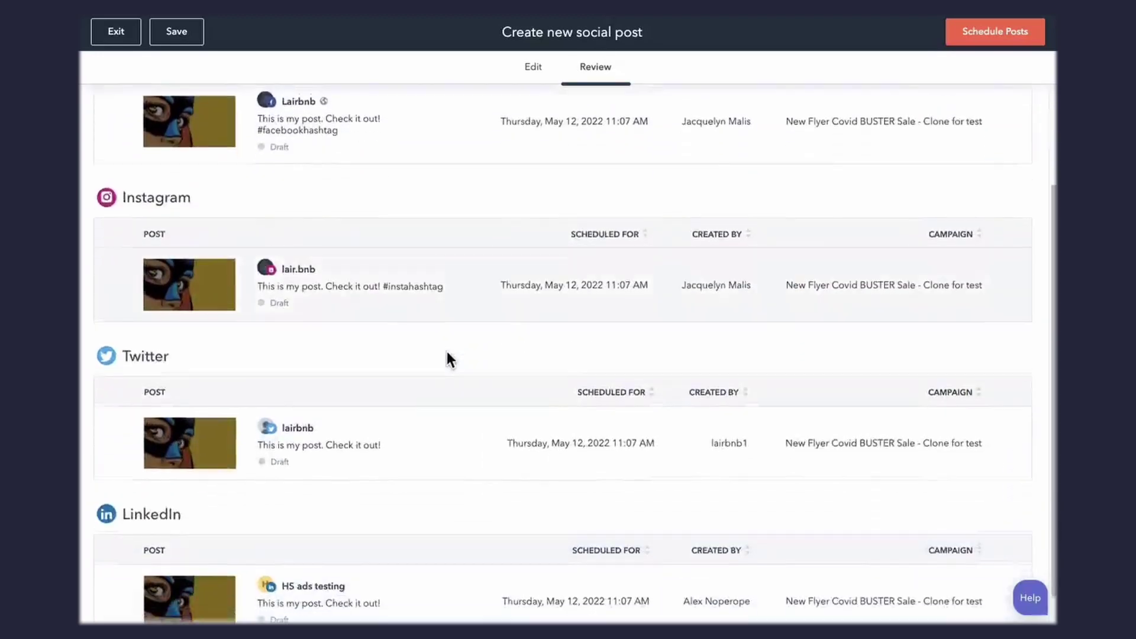
{"action": "scroll", "coordinate": [446, 357], "scroll_direction": "up", "scroll_amount": 3}
{"action": "left_click", "coordinate": [205, 121]}
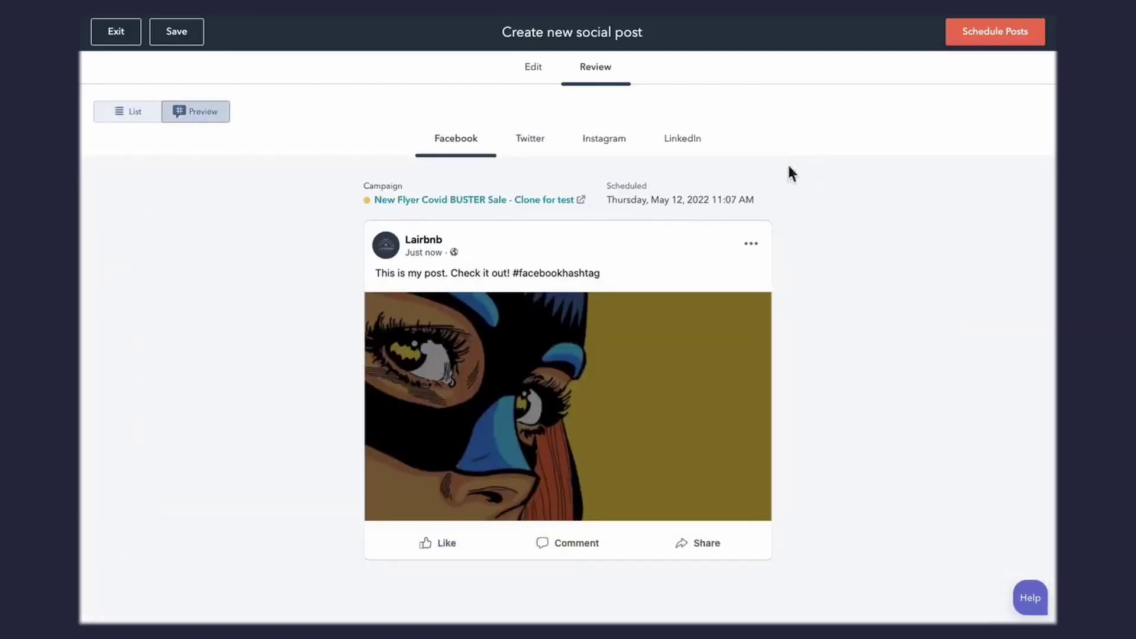
{"action": "left_click", "coordinate": [530, 153]}
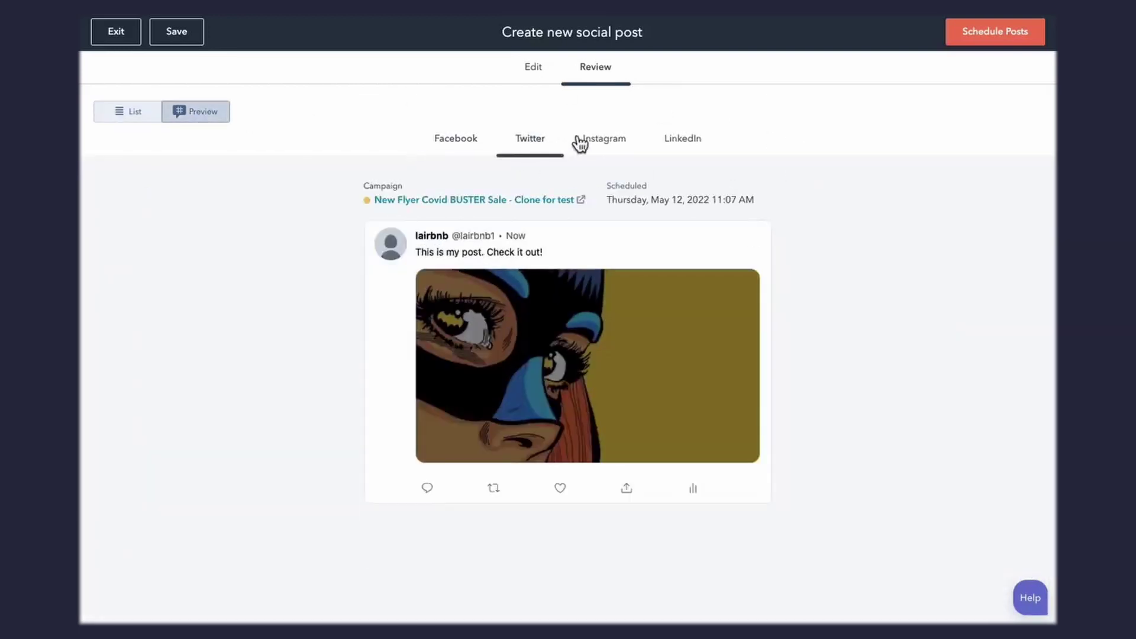
{"action": "left_click", "coordinate": [607, 144]}
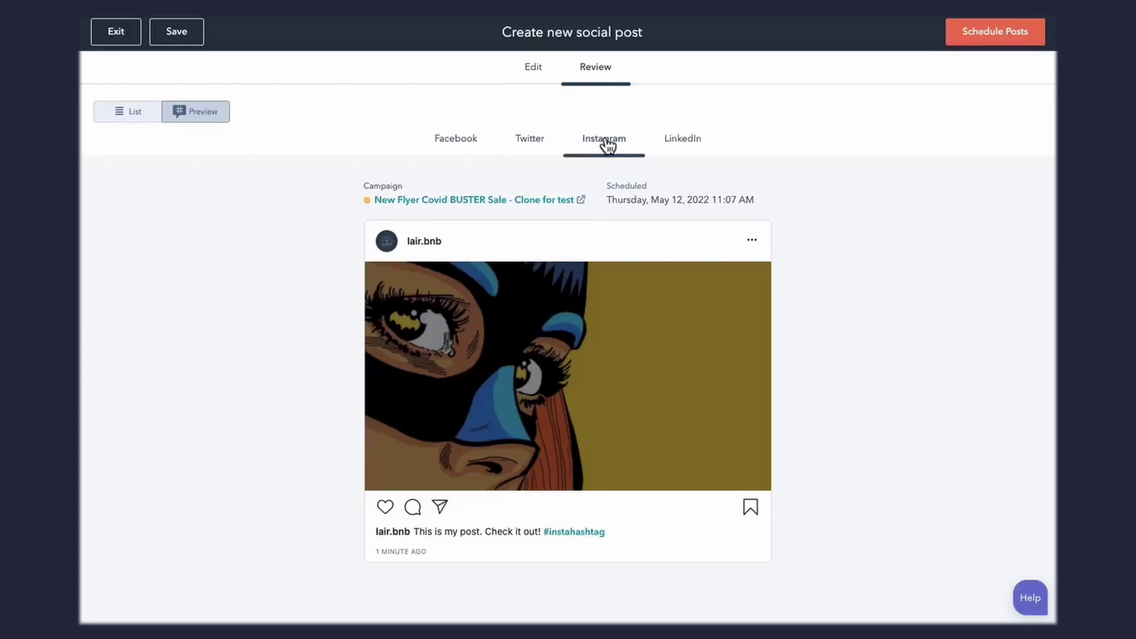
{"action": "left_click", "coordinate": [677, 142]}
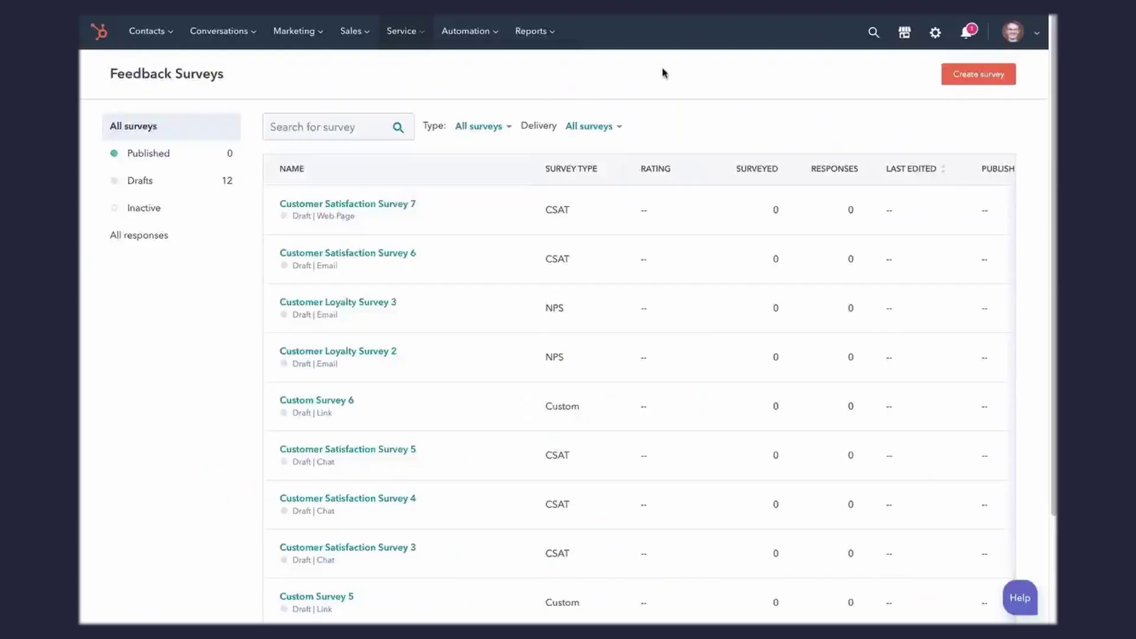
Step: Create a feedback survey from the Customer satisfaction template with Web page as its delivery method
{"action": "left_click", "coordinate": [975, 77]}
{"action": "scroll", "coordinate": [385, 423], "scroll_direction": "down", "scroll_amount": 1}
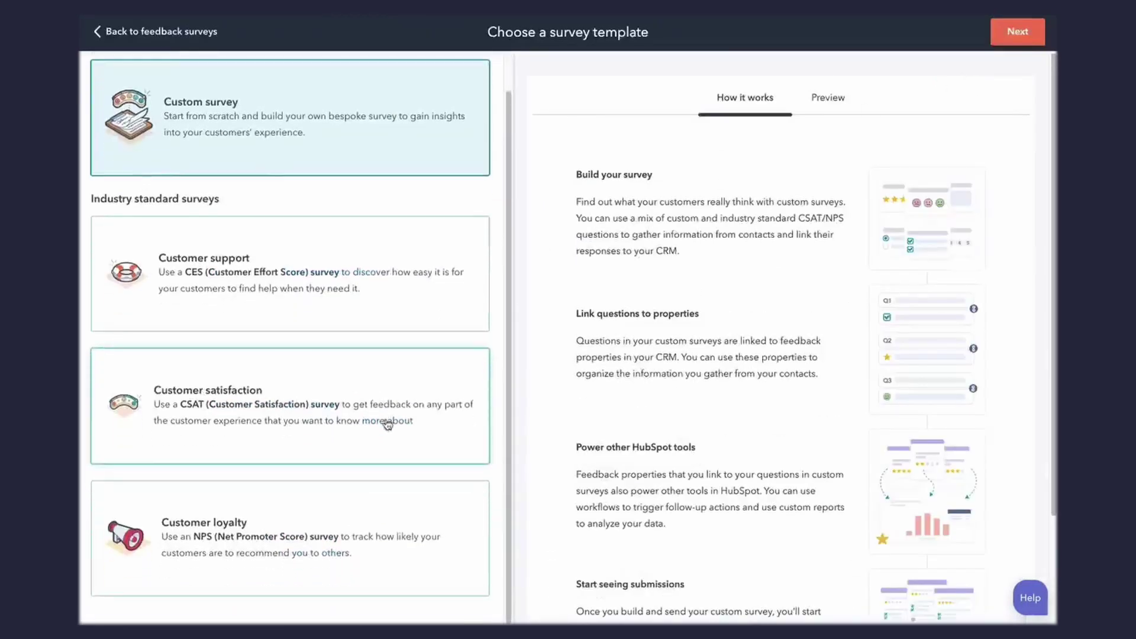
{"action": "left_click", "coordinate": [328, 400]}
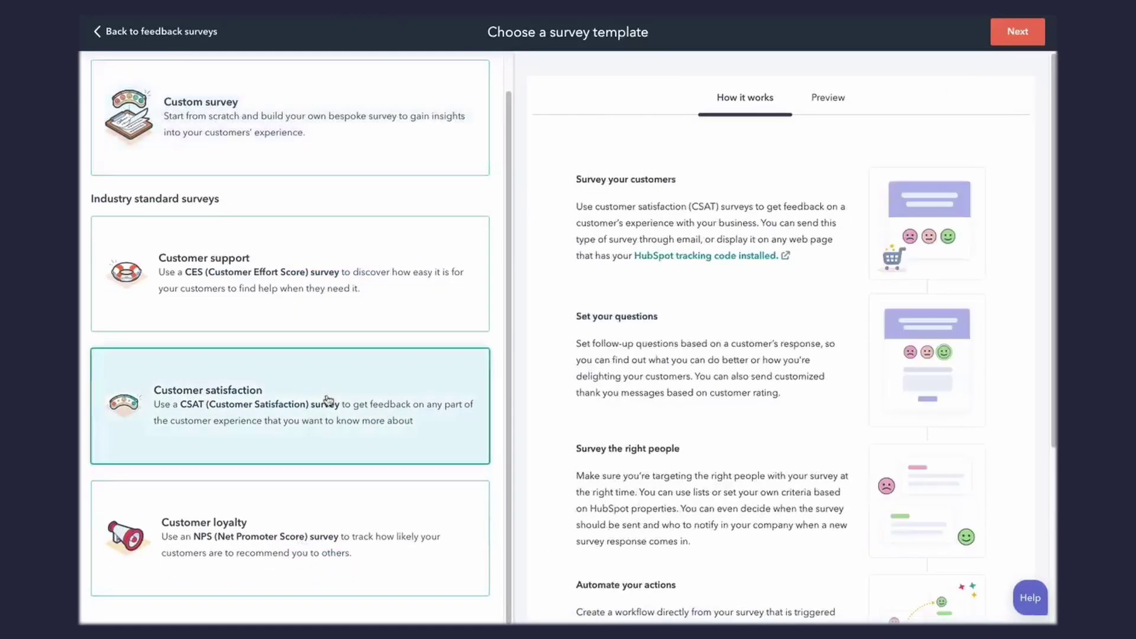
{"action": "left_click", "coordinate": [1037, 40]}
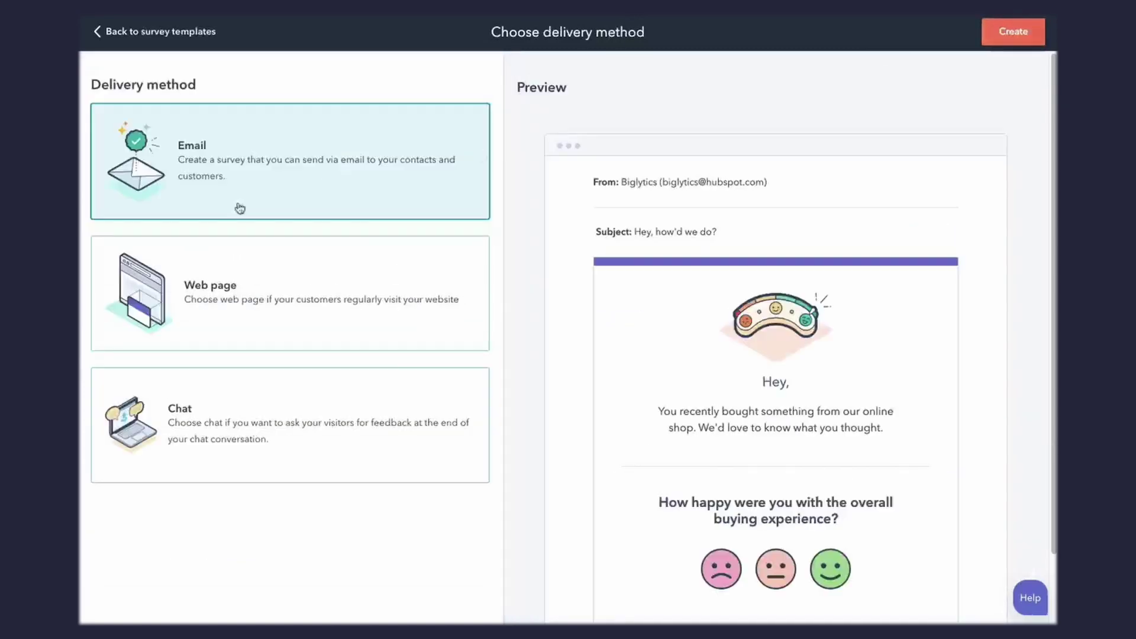
{"action": "left_click", "coordinate": [266, 273]}
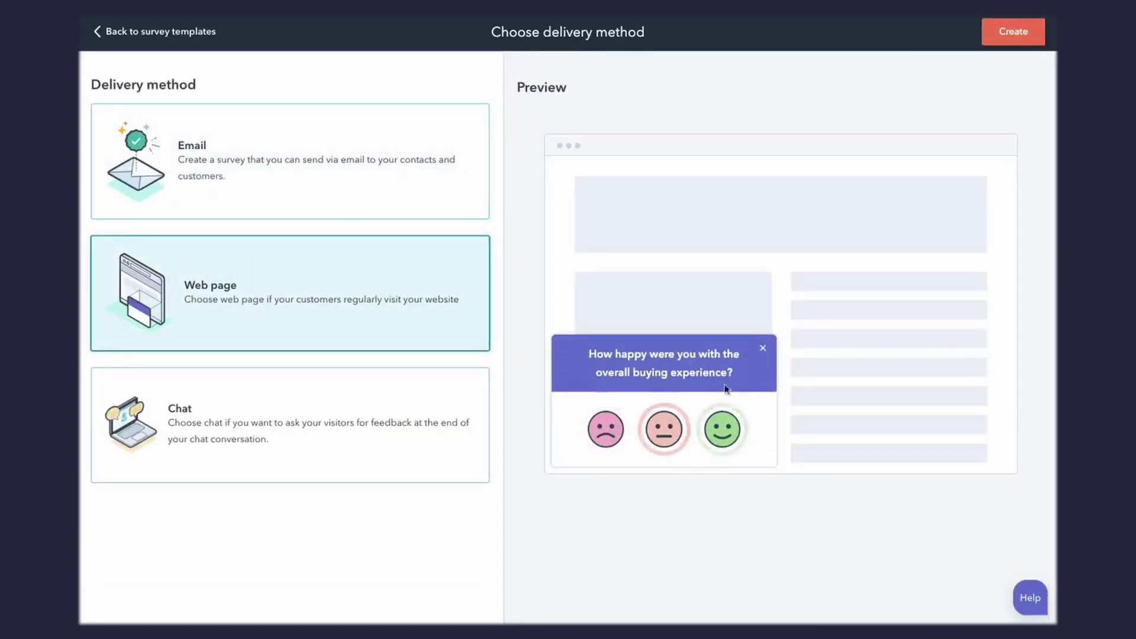
{"action": "left_click", "coordinate": [1009, 36]}
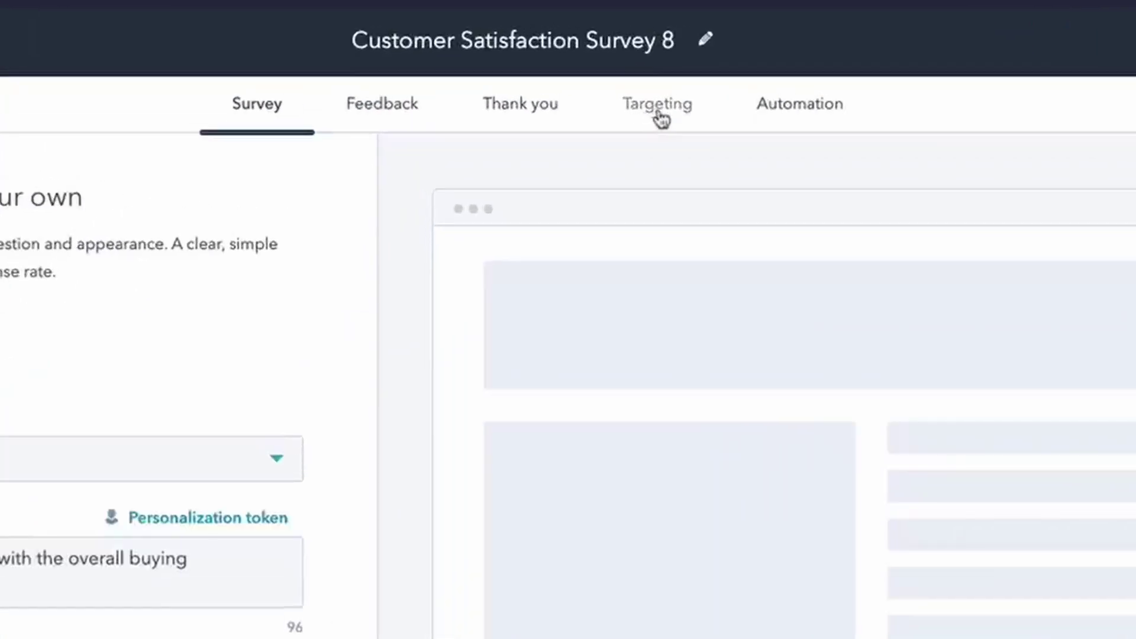
Step: Look through the survey's targeting settings and choose Start from scratch for who to survey
{"action": "left_click", "coordinate": [658, 110]}
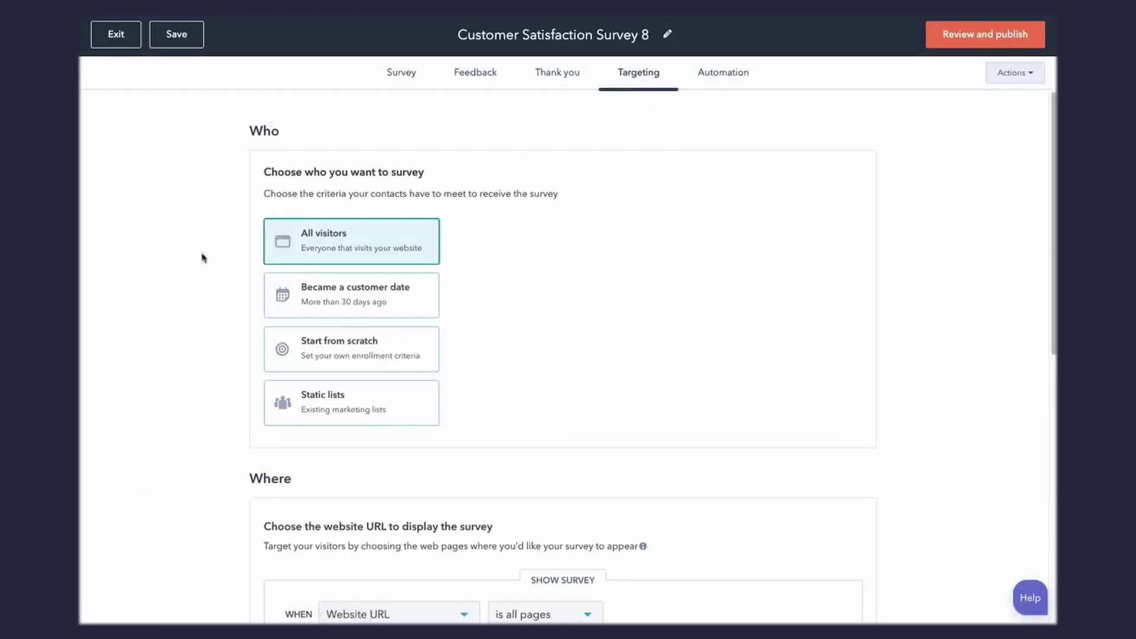
{"action": "scroll", "coordinate": [261, 410], "scroll_direction": "down", "scroll_amount": 5}
{"action": "scroll", "coordinate": [260, 410], "scroll_direction": "down", "scroll_amount": 4}
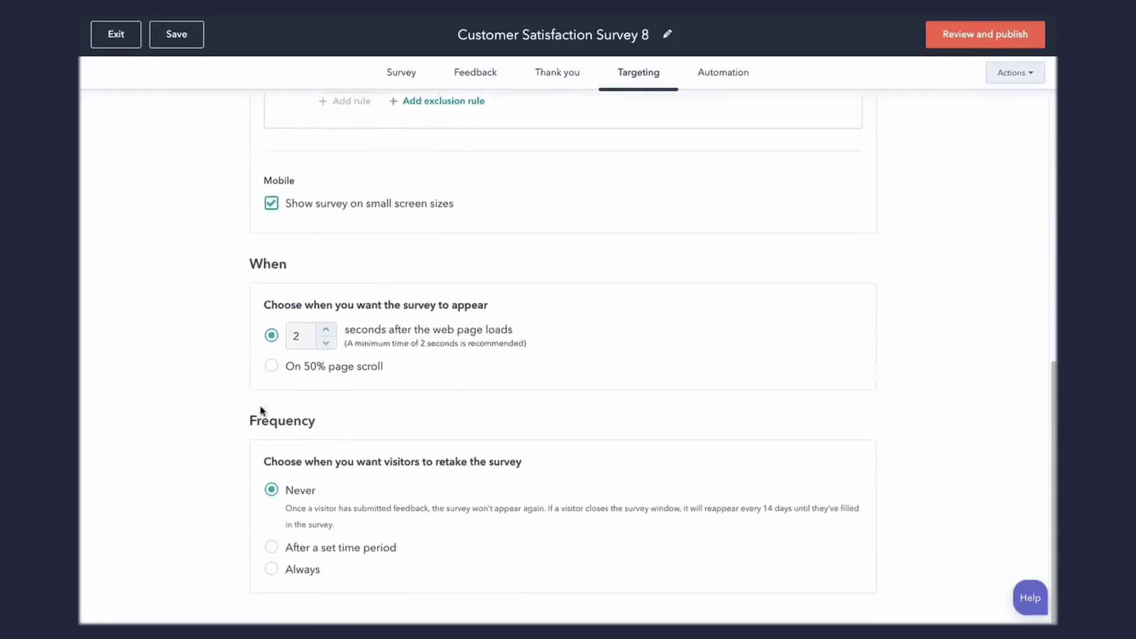
{"action": "scroll", "coordinate": [210, 463], "scroll_direction": "up", "scroll_amount": 9}
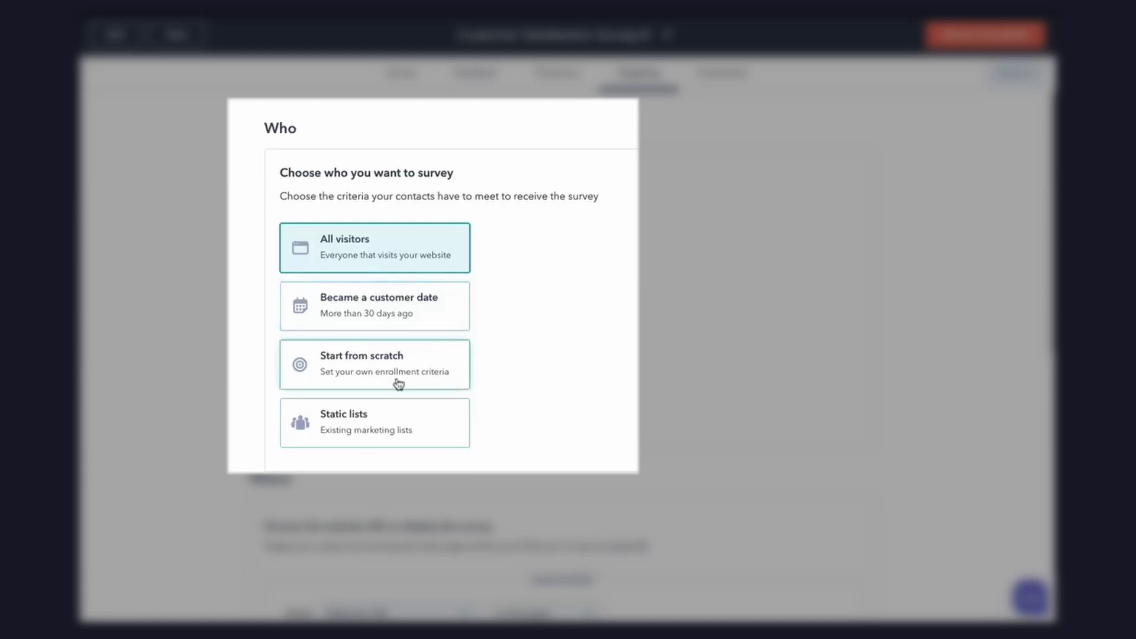
{"action": "left_click", "coordinate": [380, 353]}
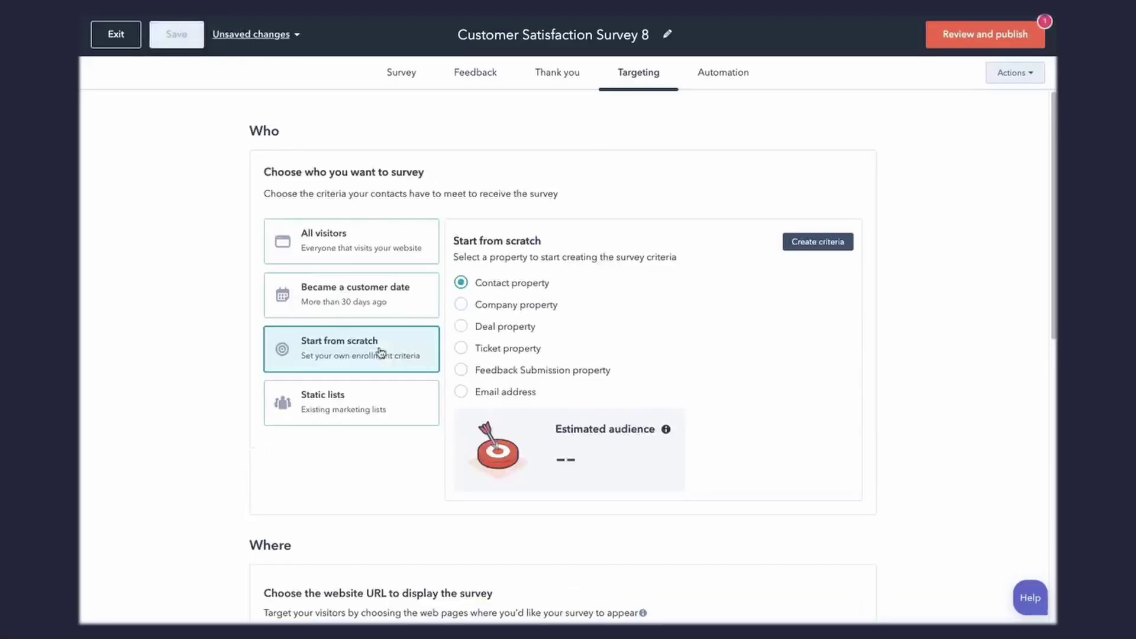
Step: Check the page-matching options for where the survey appears and base the show-survey rule on Query Parameter instead
{"action": "scroll", "coordinate": [532, 315], "scroll_direction": "down", "scroll_amount": 1}
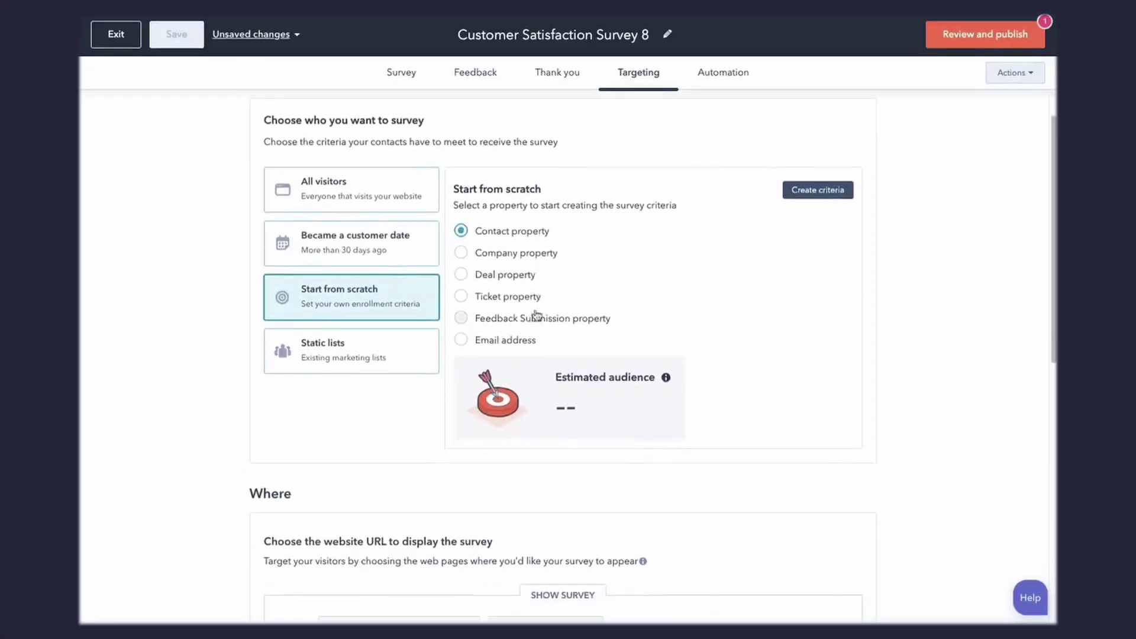
{"action": "scroll", "coordinate": [469, 357], "scroll_direction": "down", "scroll_amount": 5}
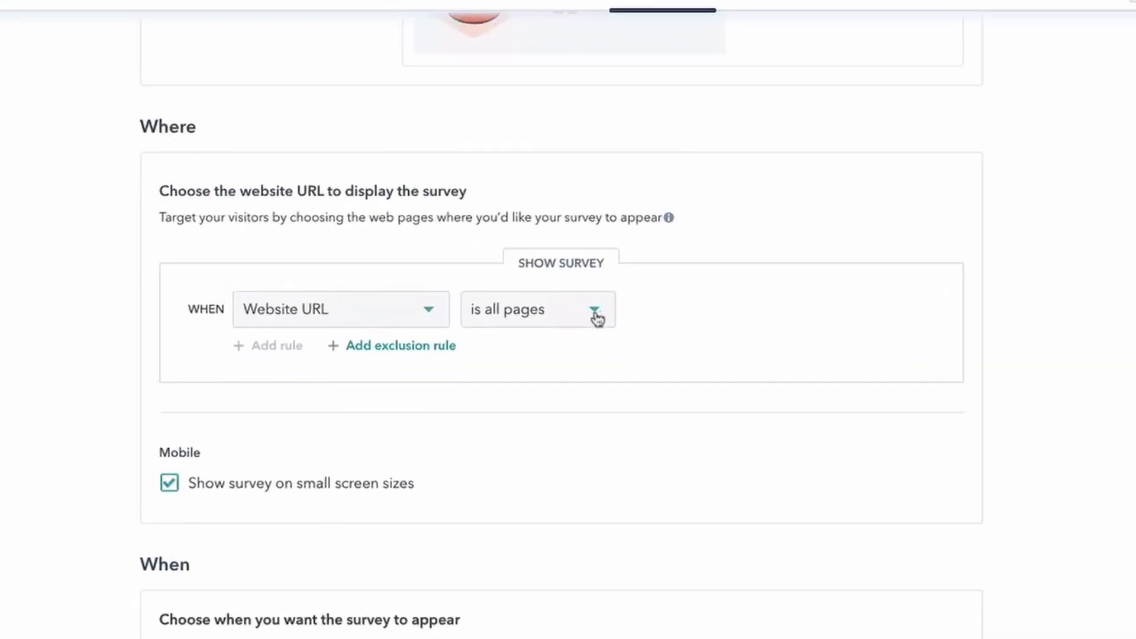
{"action": "left_click", "coordinate": [583, 322]}
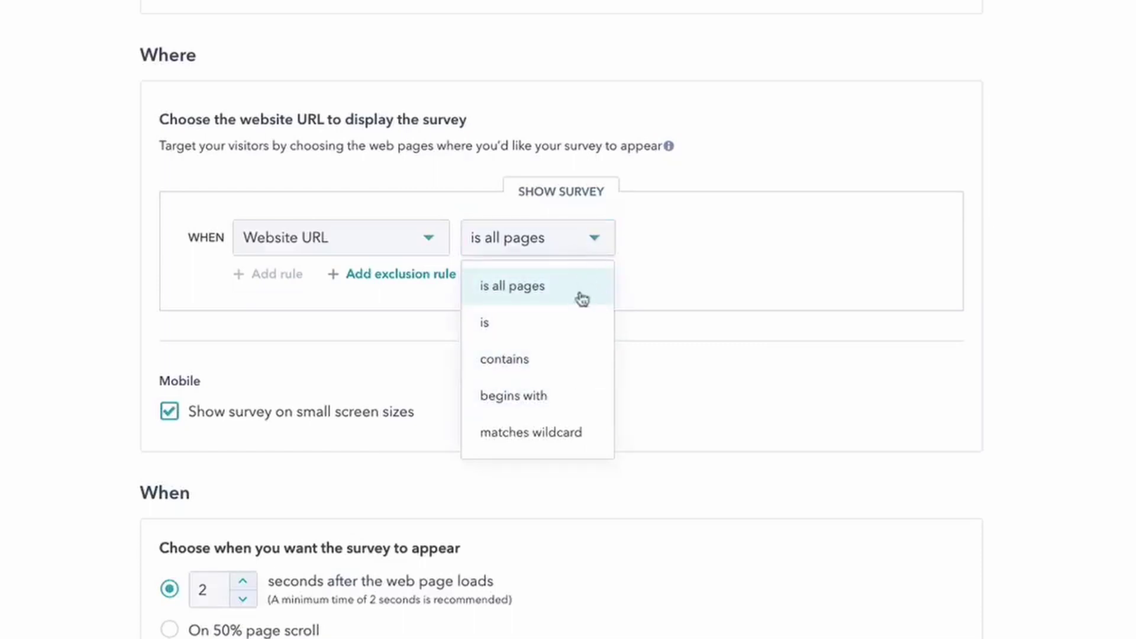
{"action": "left_click", "coordinate": [596, 240]}
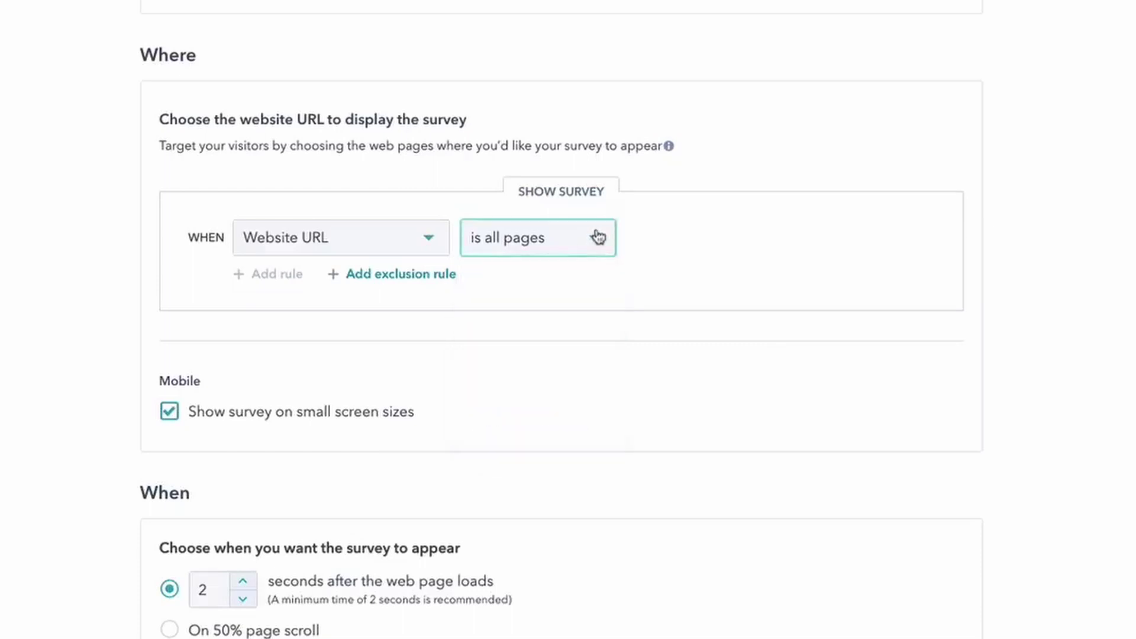
{"action": "left_click", "coordinate": [429, 239]}
{"action": "left_click", "coordinate": [314, 359]}
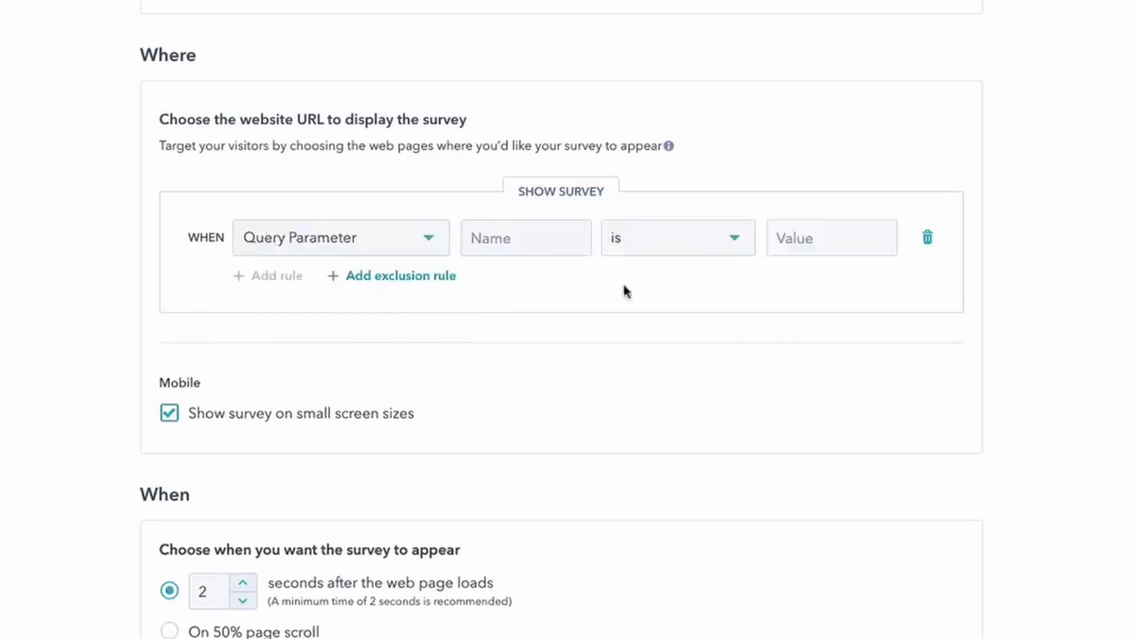
Step: Make the survey appear on 50% page scroll and let visitors retake it after a set time period
{"action": "scroll", "coordinate": [119, 292], "scroll_direction": "down", "scroll_amount": 1}
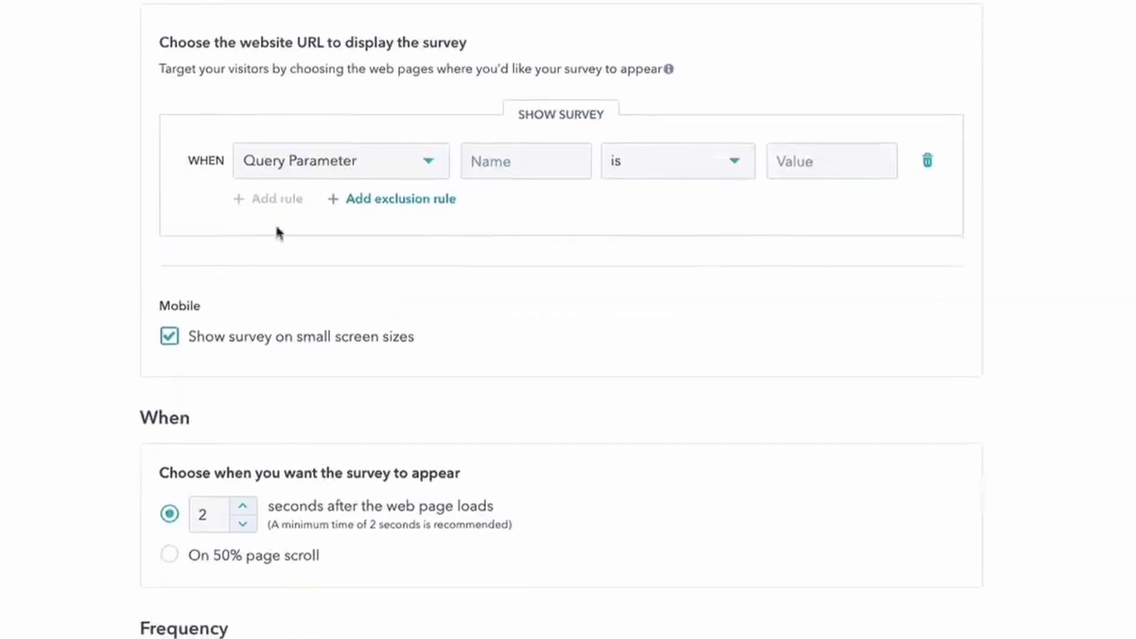
{"action": "scroll", "coordinate": [53, 261], "scroll_direction": "down", "scroll_amount": 2}
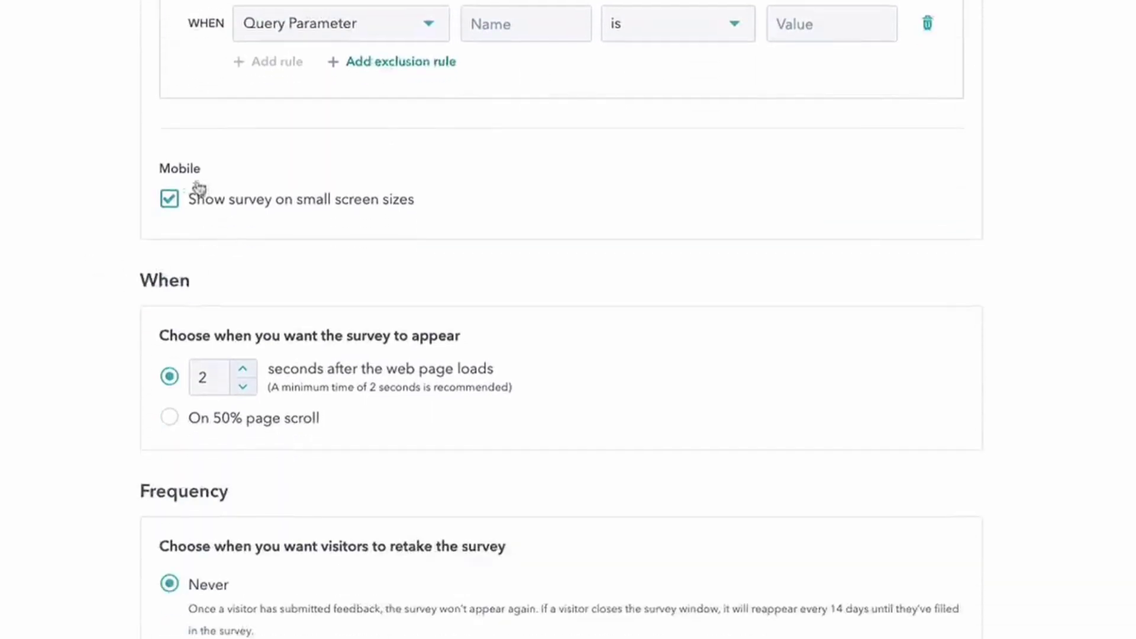
{"action": "scroll", "coordinate": [75, 271], "scroll_direction": "down", "scroll_amount": 2}
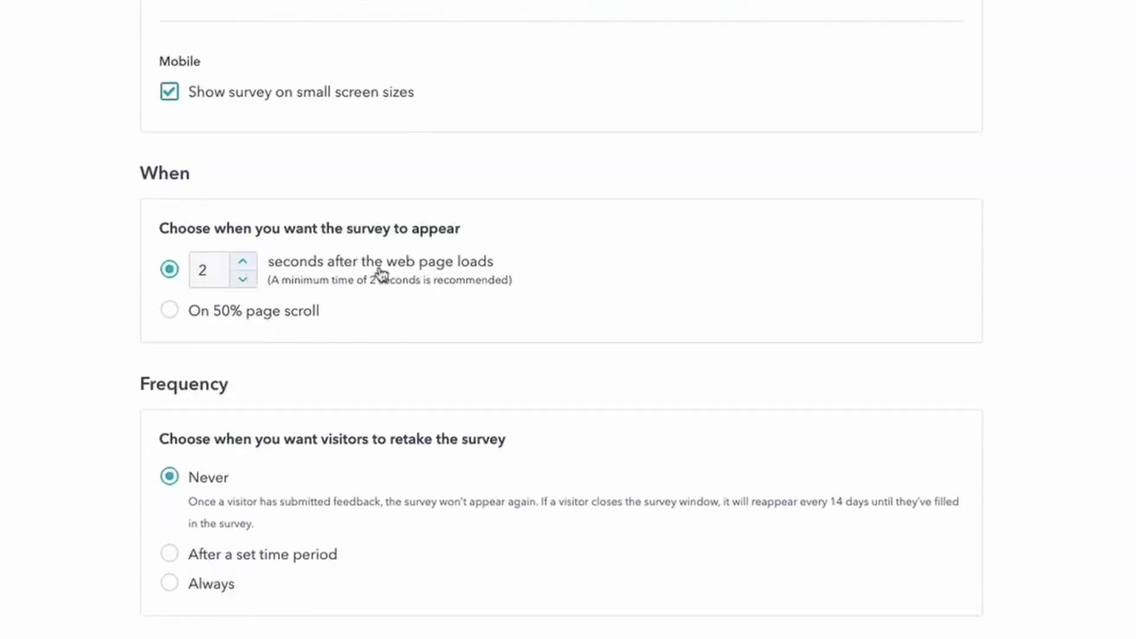
{"action": "left_click", "coordinate": [206, 319]}
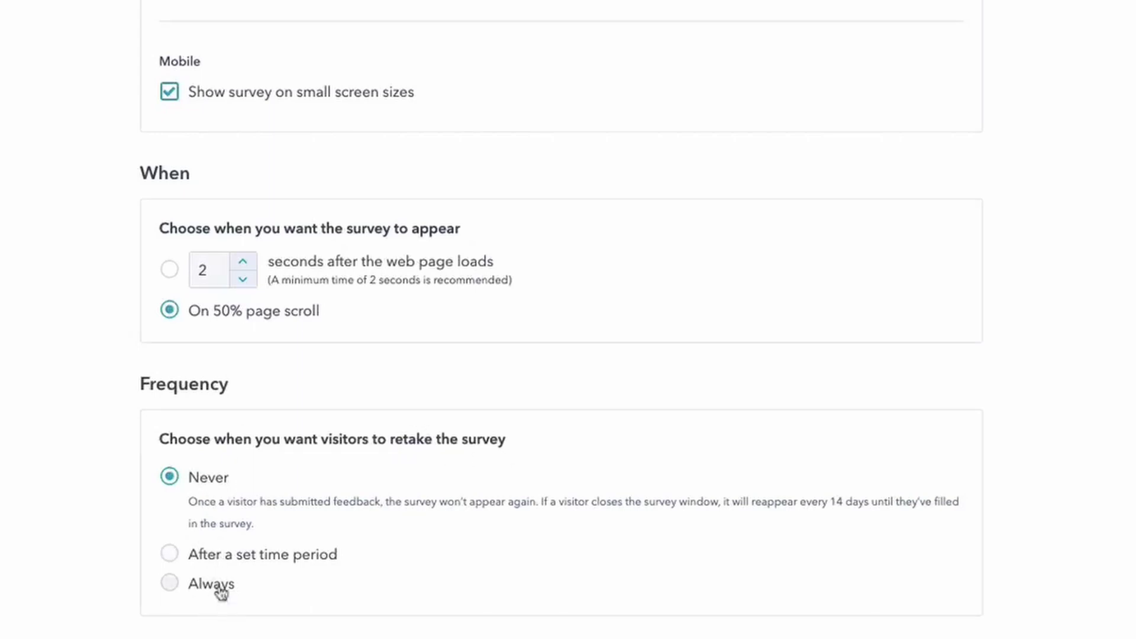
{"action": "left_click", "coordinate": [230, 559]}
{"action": "scroll", "coordinate": [364, 560], "scroll_direction": "down", "scroll_amount": 1}
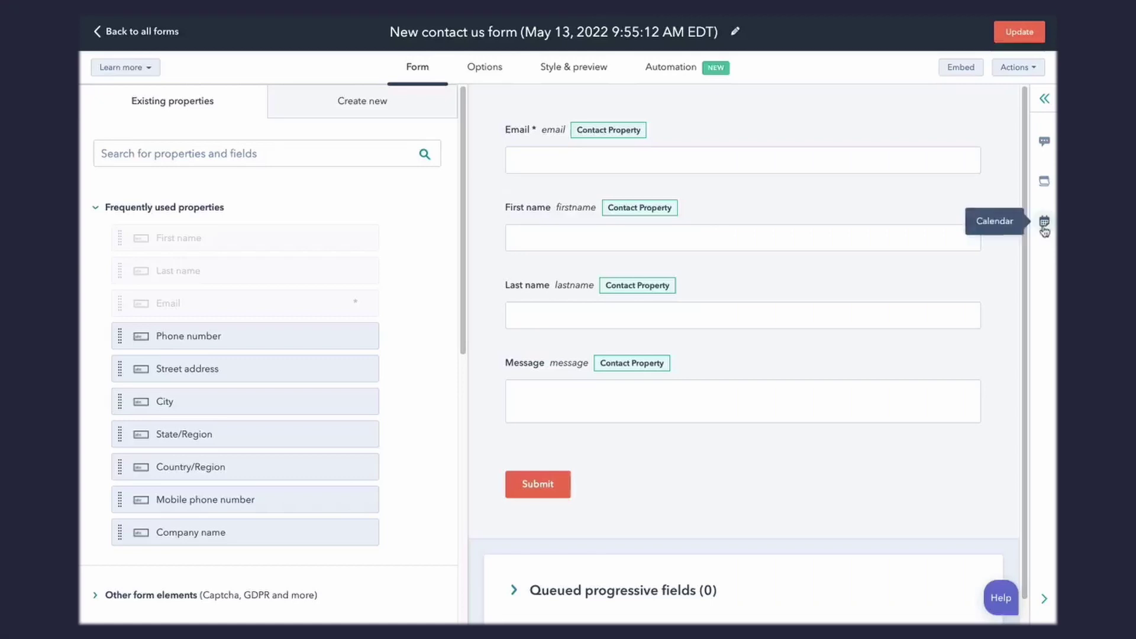
Step: View the calendar, tasks and comments beside the new contact us form, and collapse the sidebar
{"action": "left_click", "coordinate": [1044, 227]}
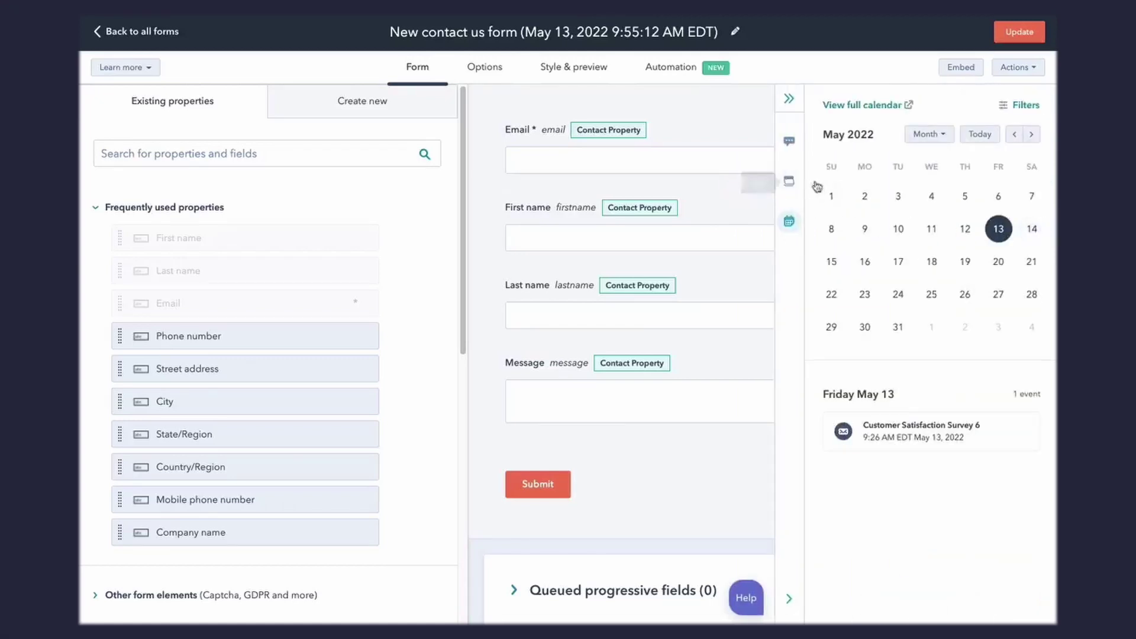
{"action": "left_click", "coordinate": [789, 183]}
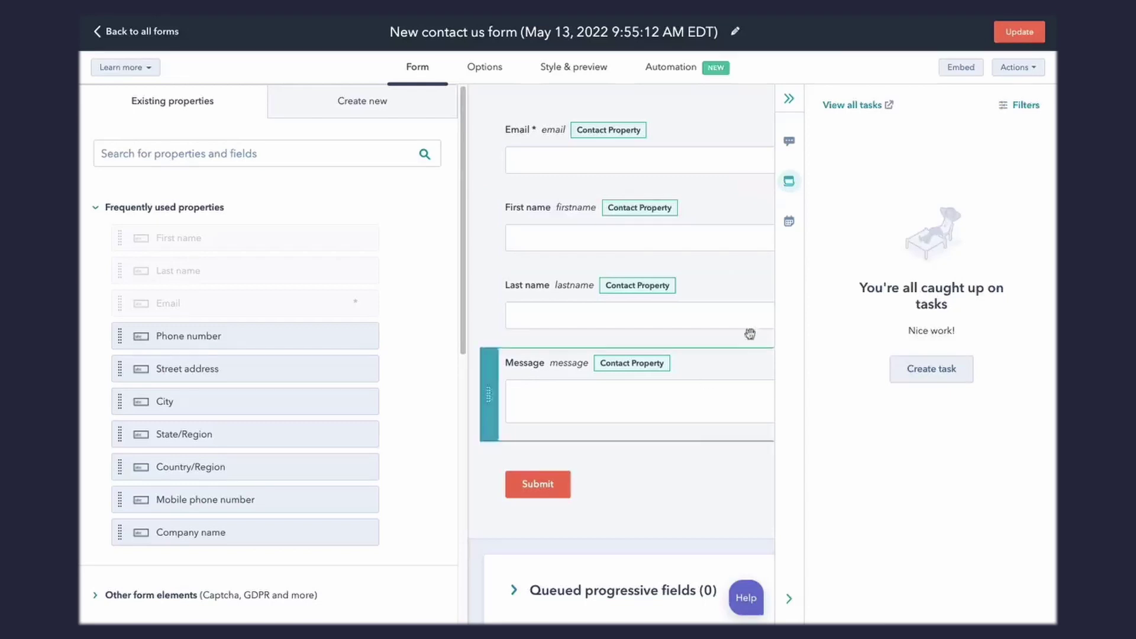
{"action": "left_click", "coordinate": [789, 222]}
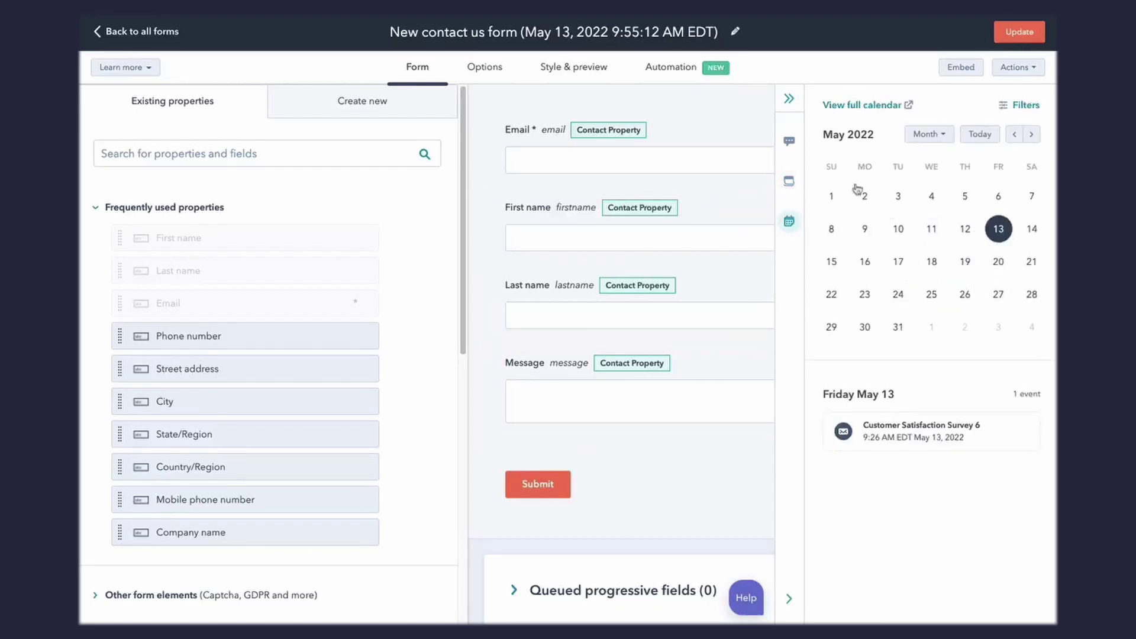
{"action": "left_click", "coordinate": [790, 144]}
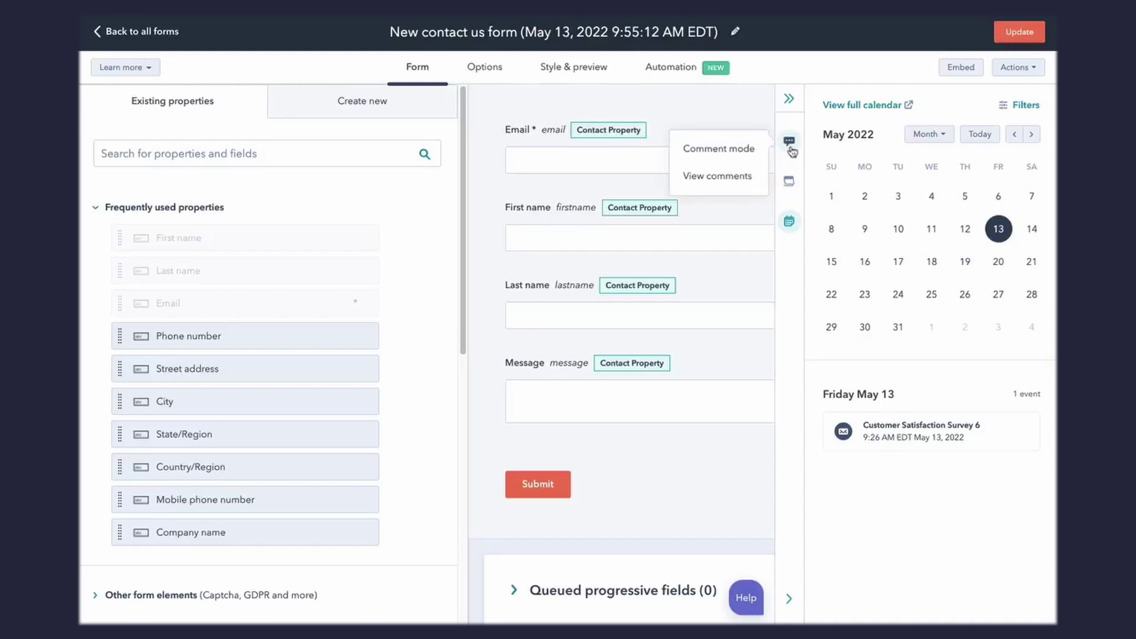
{"action": "left_click", "coordinate": [790, 144]}
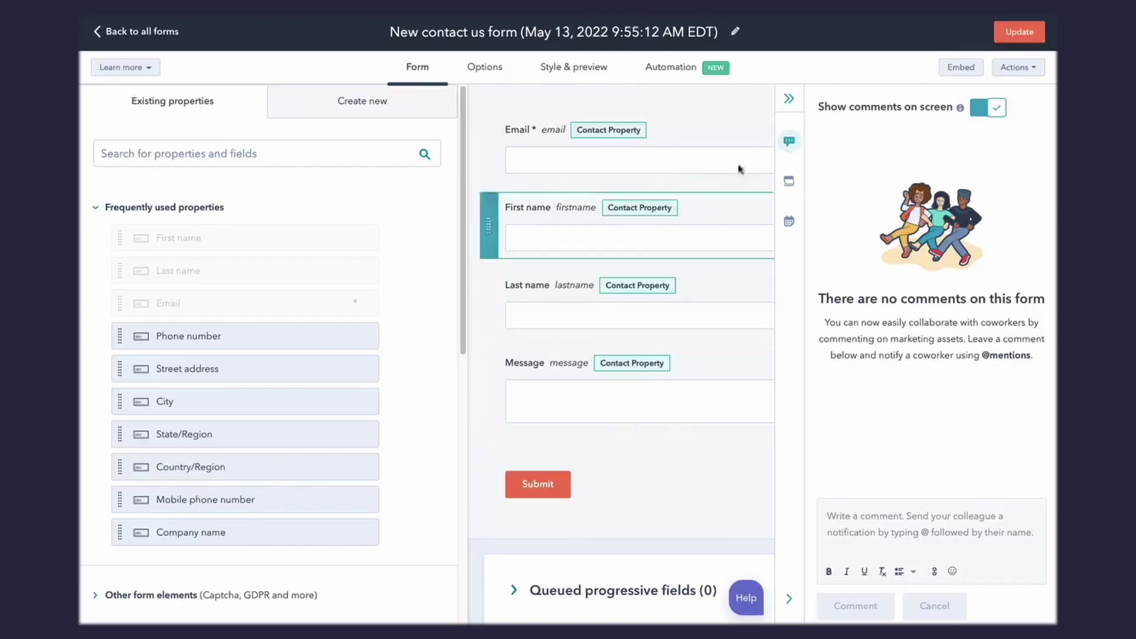
{"action": "left_click", "coordinate": [789, 101]}
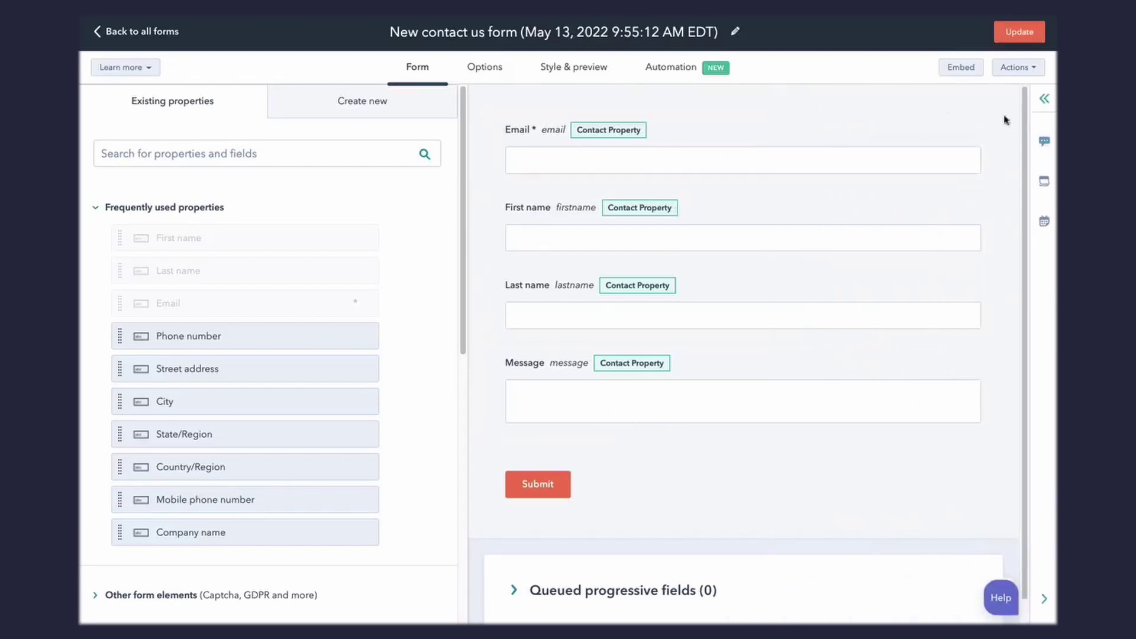
Step: Turn on comment mode for the contact us form and post "Comment about first name" on the First name field
{"action": "left_click", "coordinate": [1044, 141]}
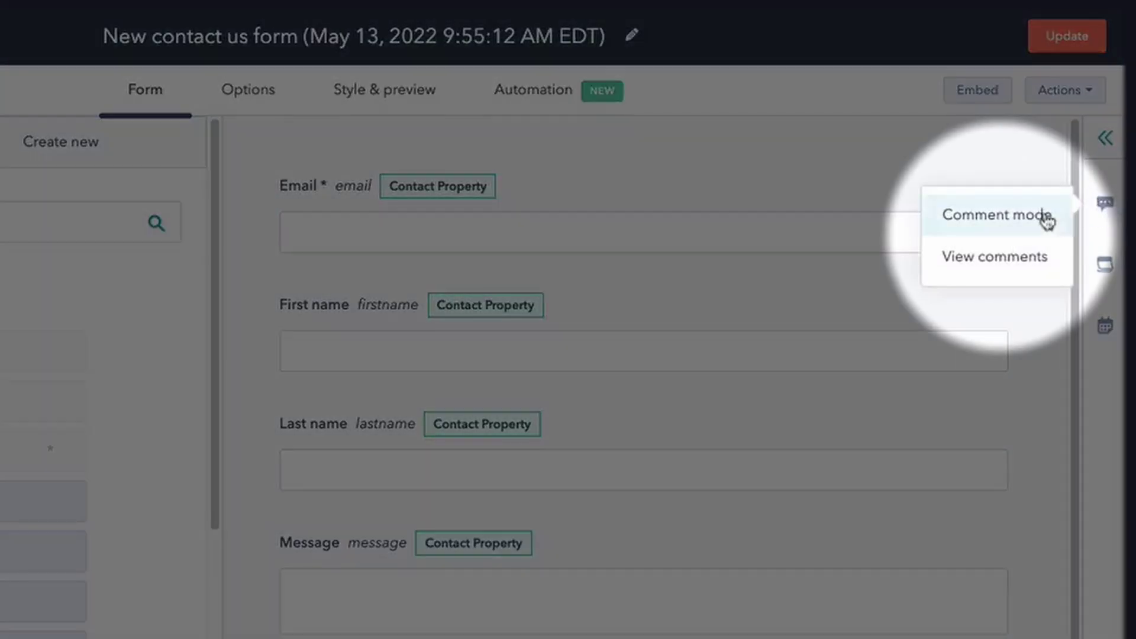
{"action": "left_click", "coordinate": [1047, 220]}
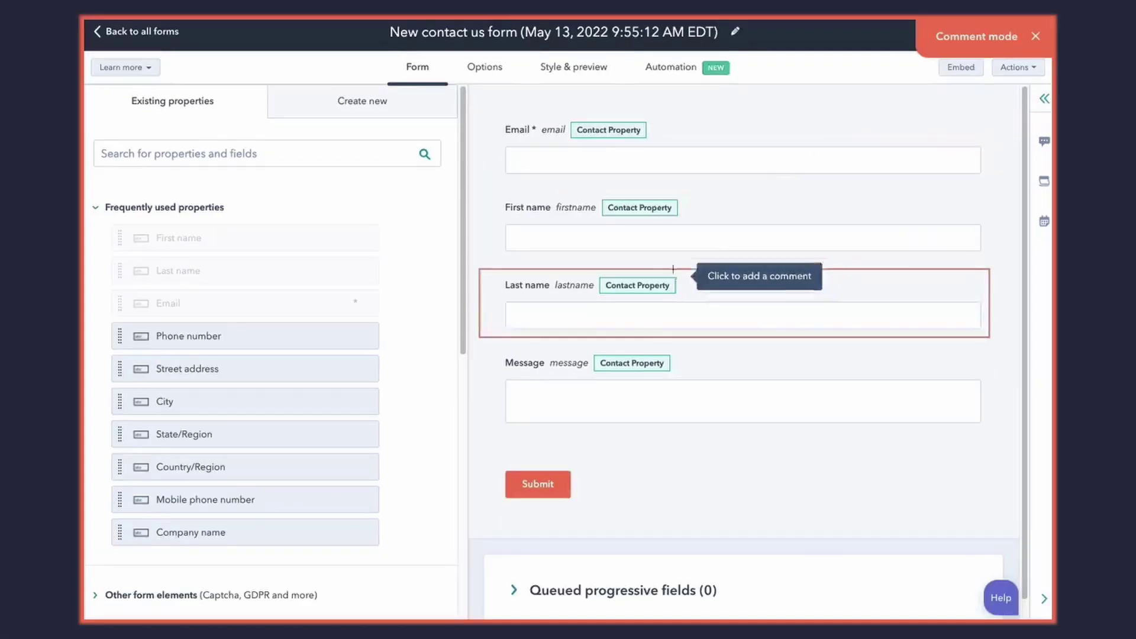
{"action": "left_click", "coordinate": [545, 211]}
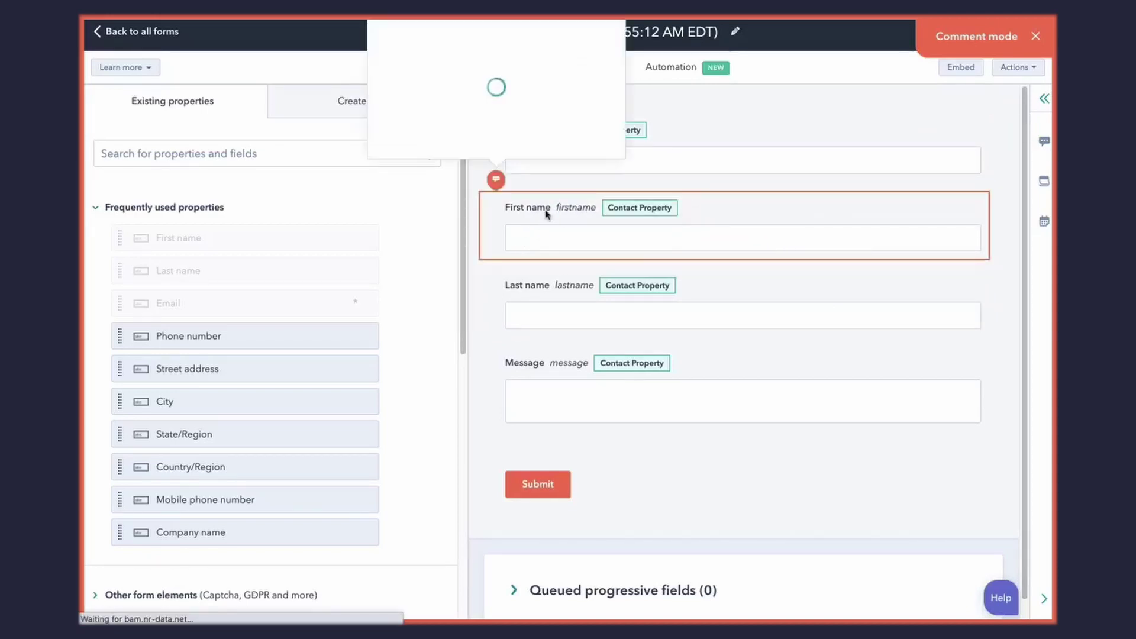
{"action": "type", "text": "Comm"}
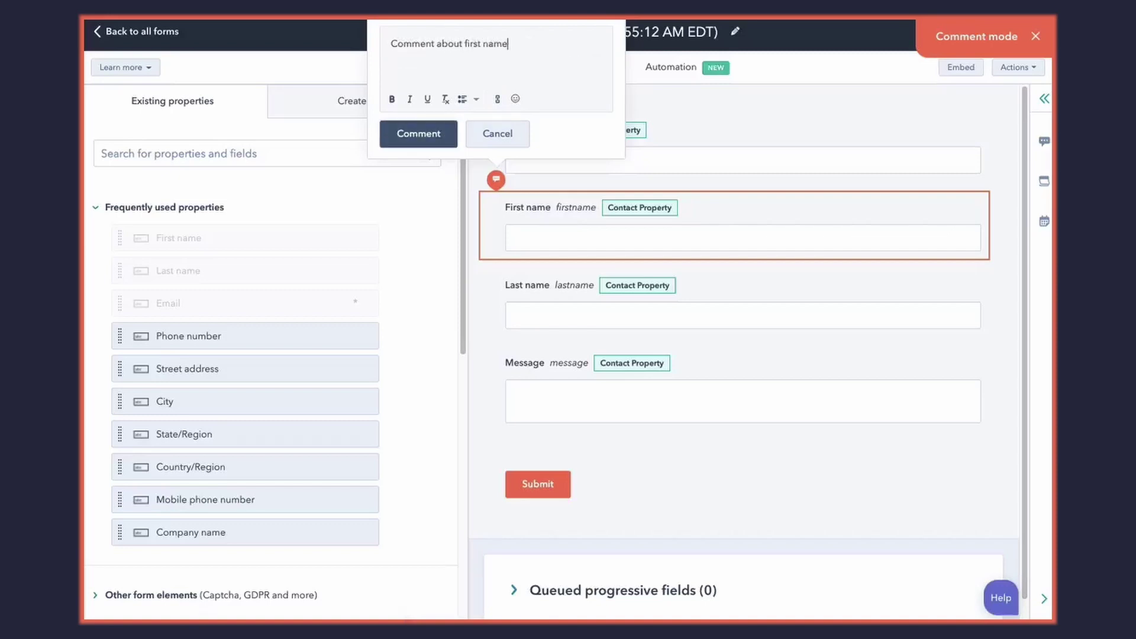
{"action": "type", "text": "ent about first name"}
{"action": "left_click", "coordinate": [421, 135]}
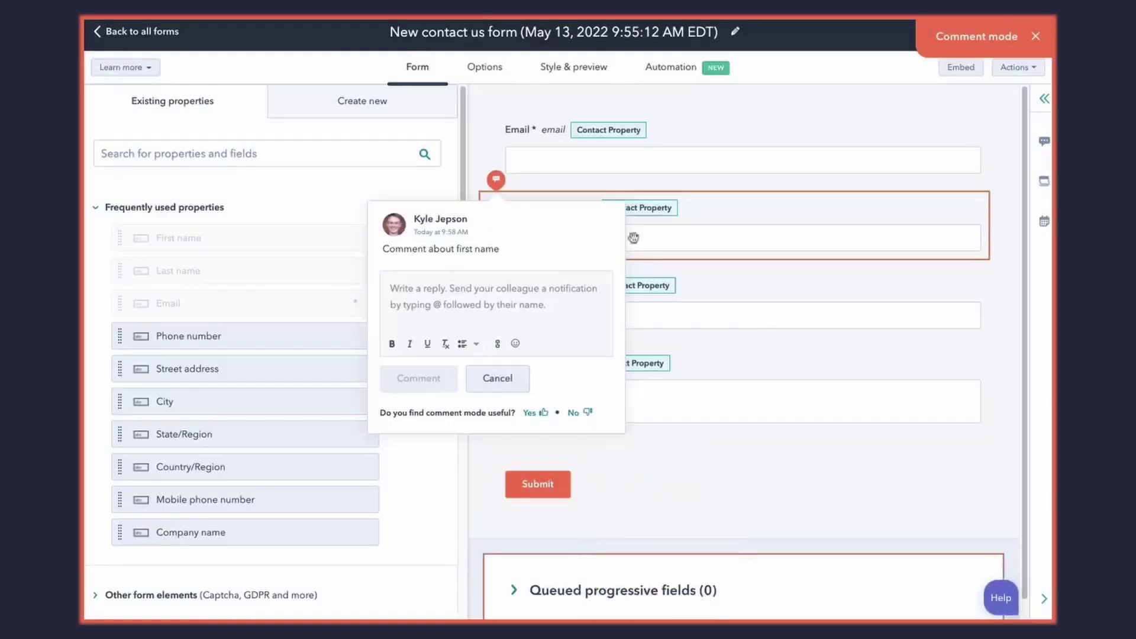
Step: Look through the form's options in comment mode, start a comment on Set contacts created as marketing contacts, and leave comment mode
{"action": "left_click", "coordinate": [495, 68]}
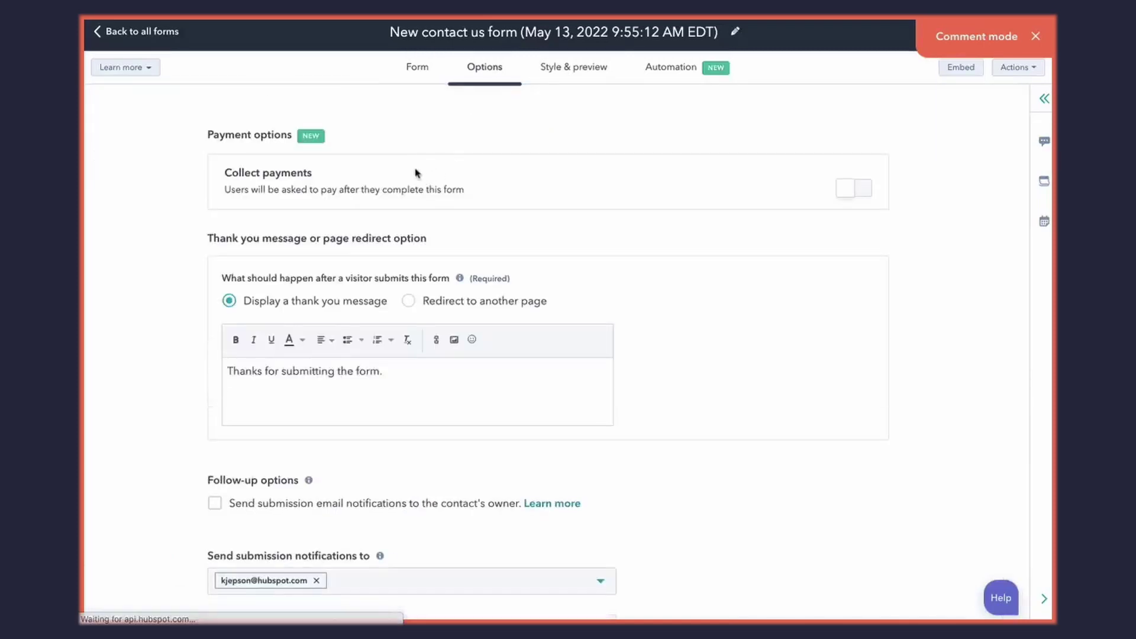
{"action": "scroll", "coordinate": [479, 272], "scroll_direction": "down", "scroll_amount": 2}
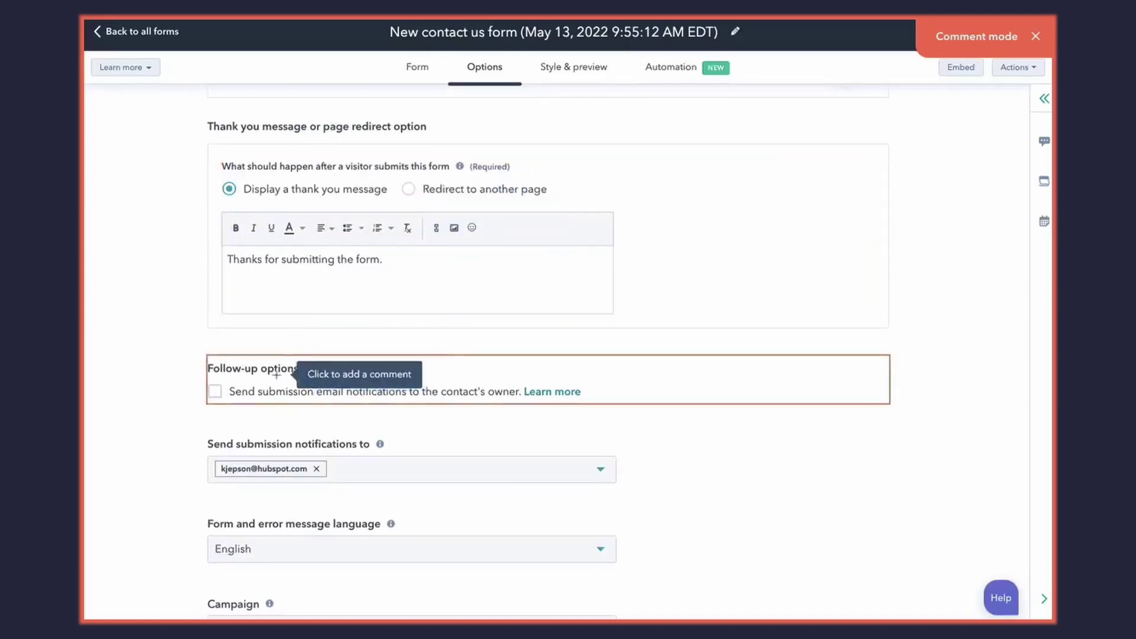
{"action": "scroll", "coordinate": [278, 373], "scroll_direction": "down", "scroll_amount": 1}
{"action": "scroll", "coordinate": [277, 374], "scroll_direction": "down", "scroll_amount": 4}
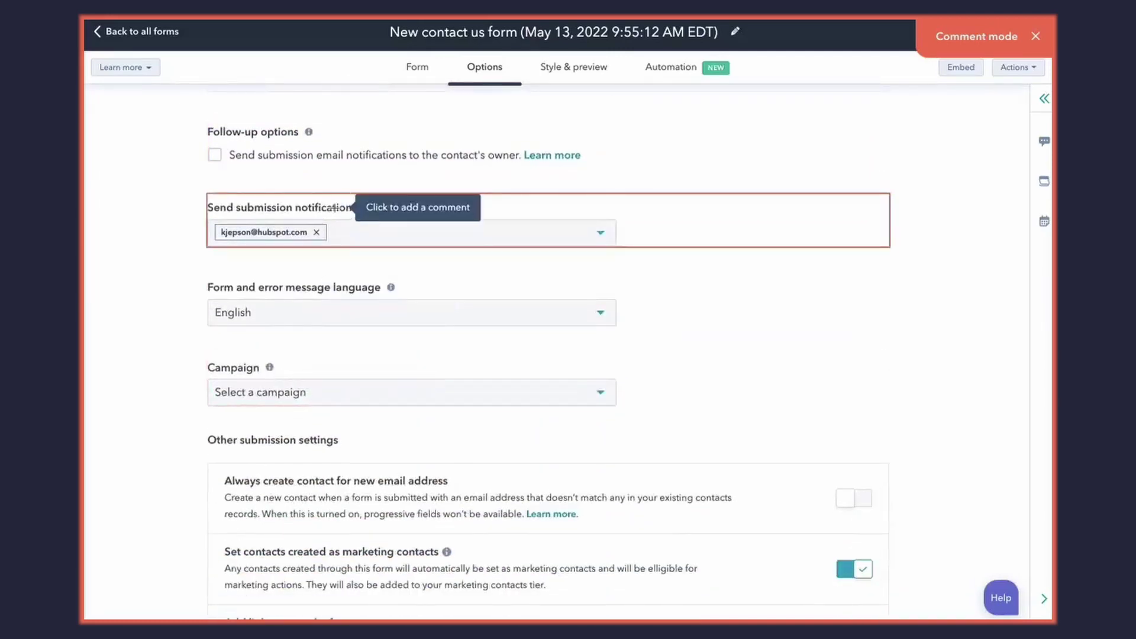
{"action": "scroll", "coordinate": [335, 208], "scroll_direction": "up", "scroll_amount": 6}
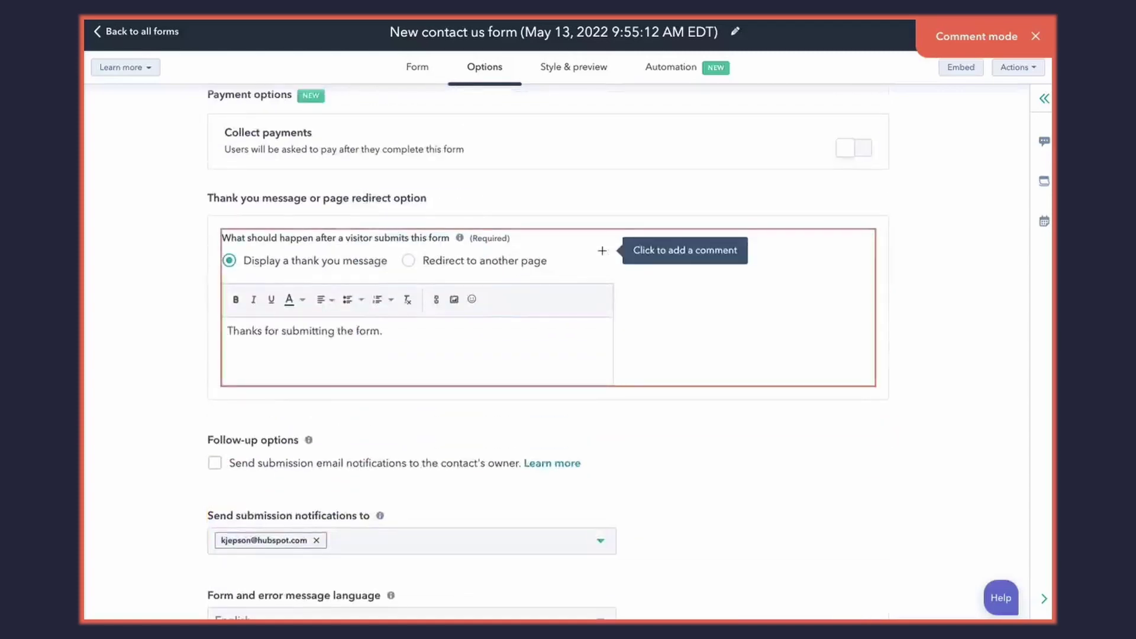
{"action": "scroll", "coordinate": [602, 251], "scroll_direction": "down", "scroll_amount": 9}
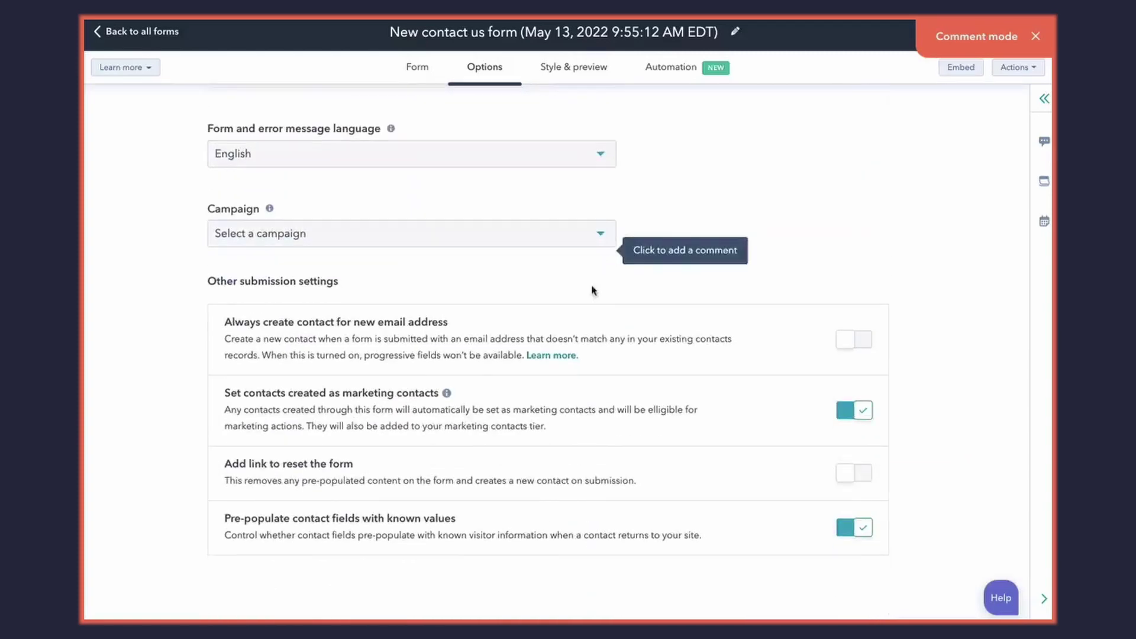
{"action": "left_click", "coordinate": [522, 402]}
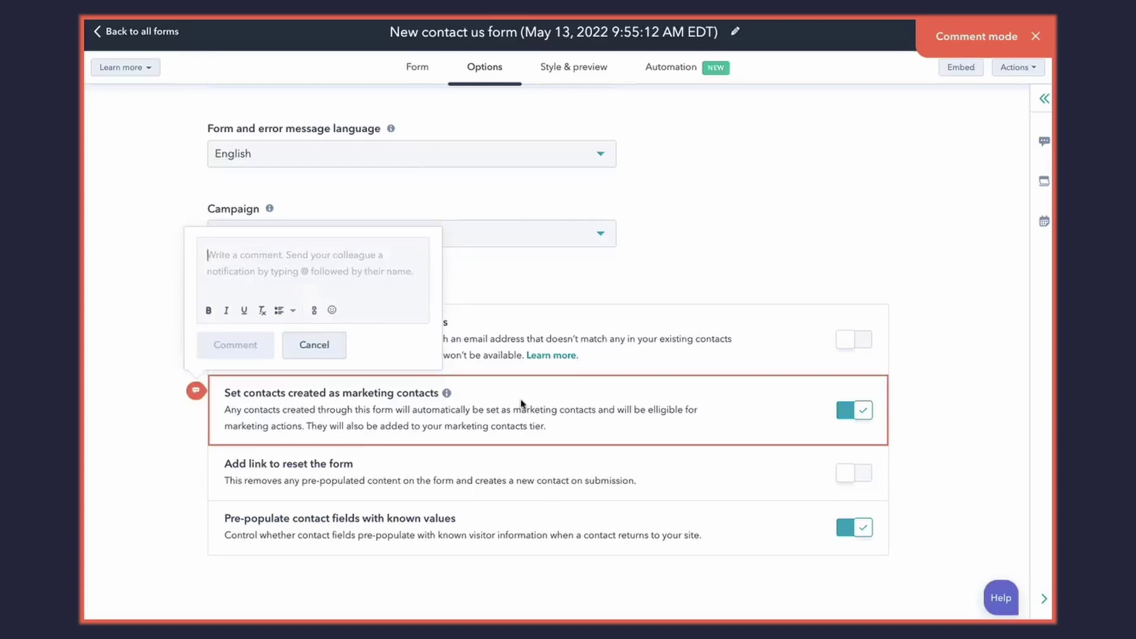
{"action": "left_click", "coordinate": [1035, 38]}
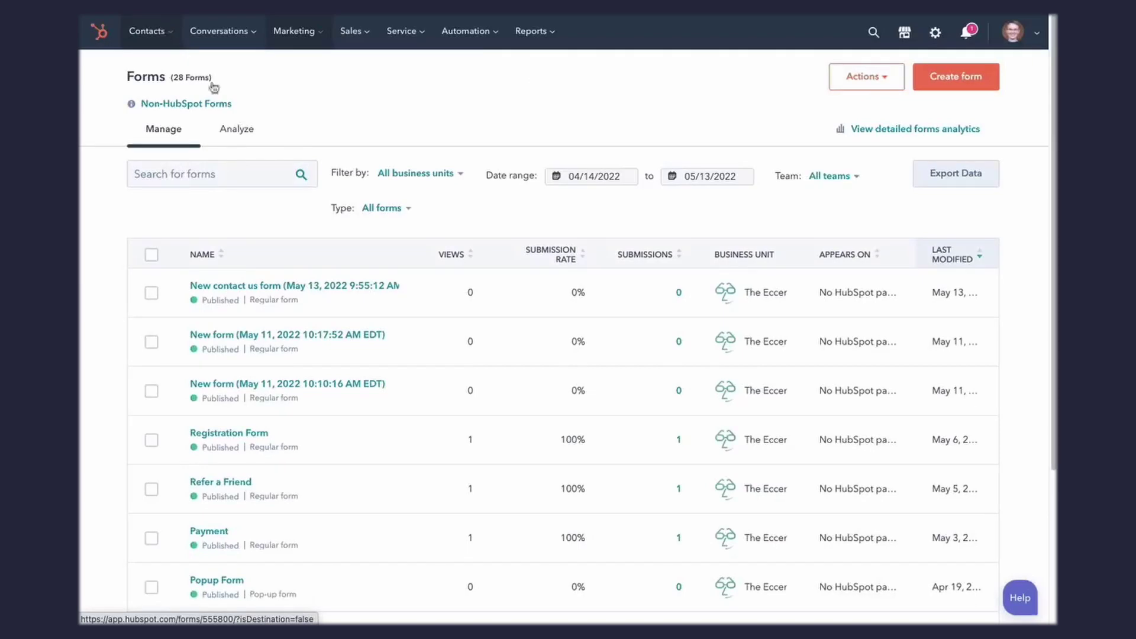
Step: Open the details of New form (May 11, 2022 10:10:16 AM EDT) from the forms list
{"action": "mouse_move", "coordinate": [390, 391]}
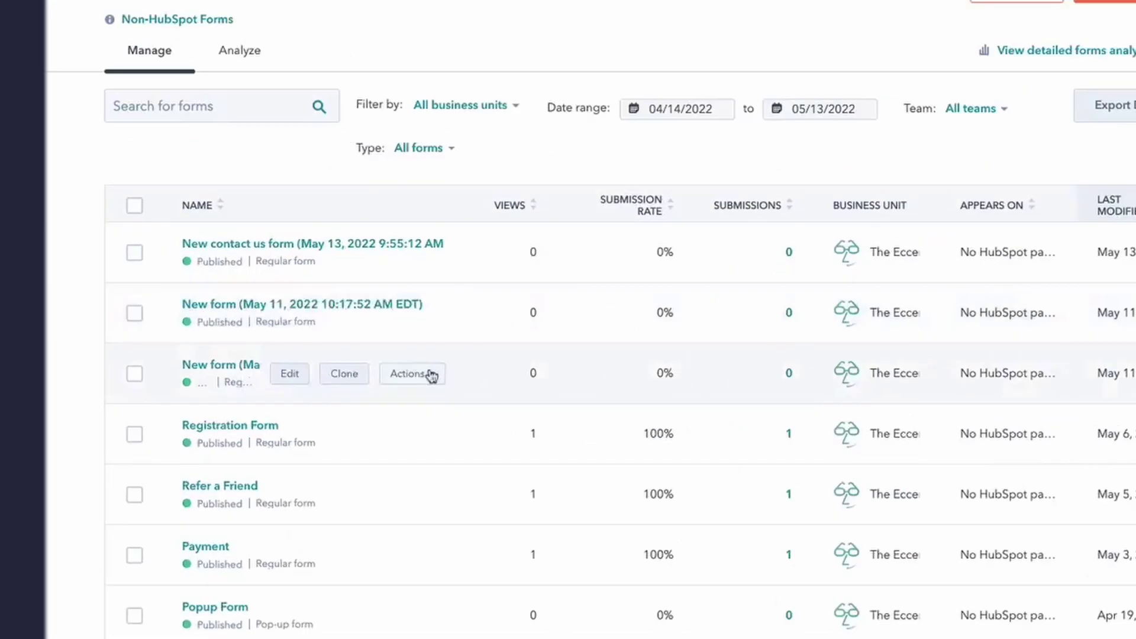
{"action": "left_click", "coordinate": [430, 375]}
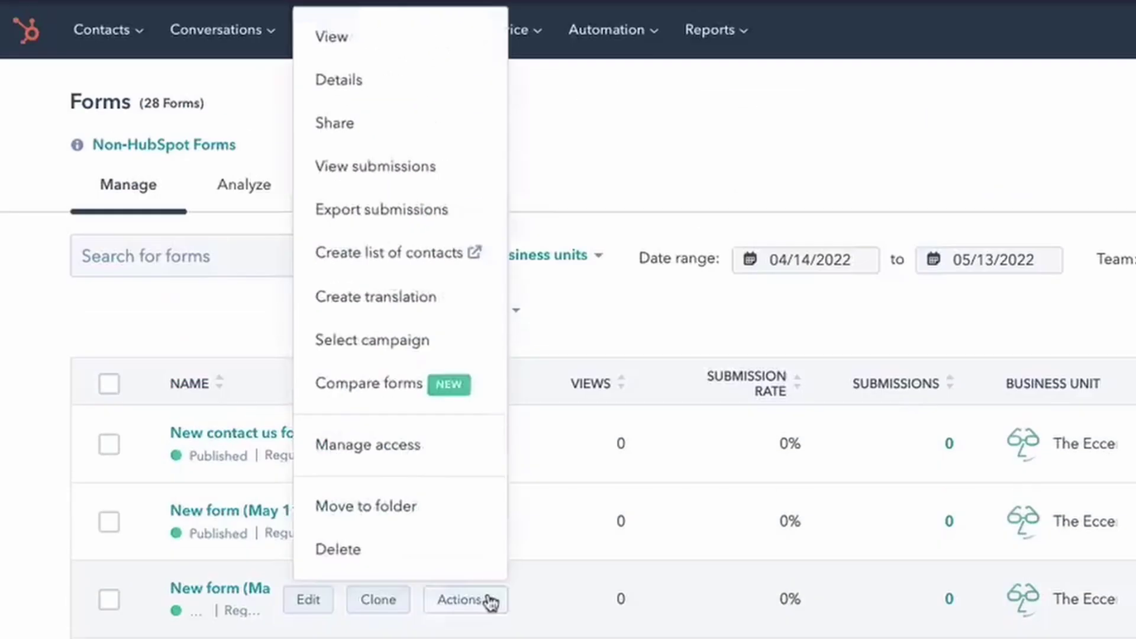
{"action": "left_click", "coordinate": [387, 90]}
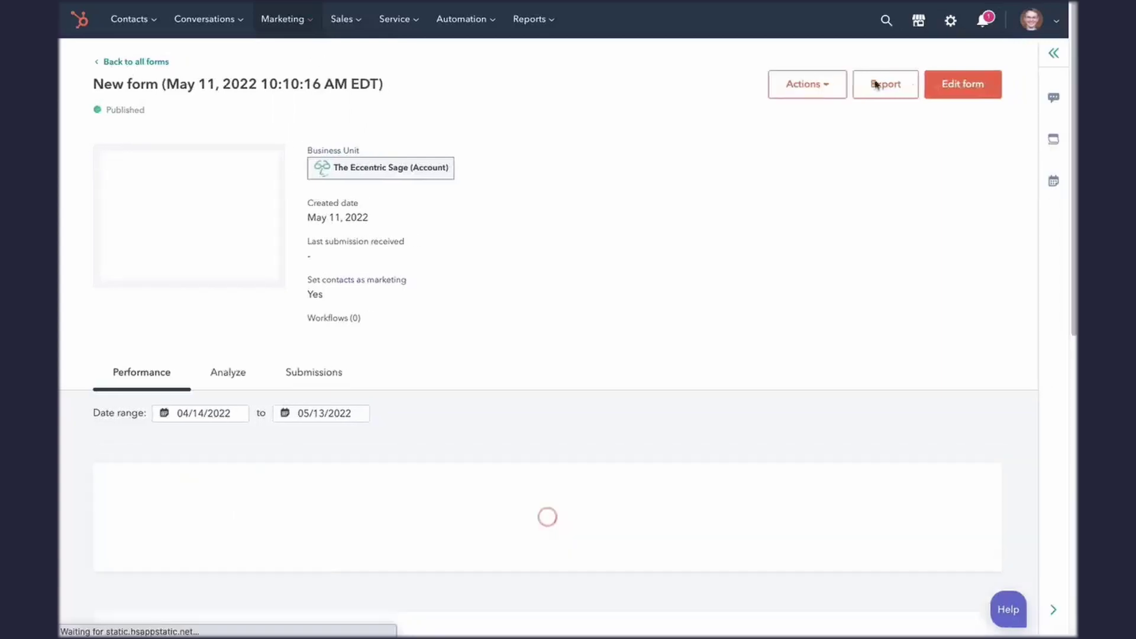
Step: Turn on comment mode on the form's details page and choose a place for a comment in its performance section
{"action": "left_click", "coordinate": [1053, 99]}
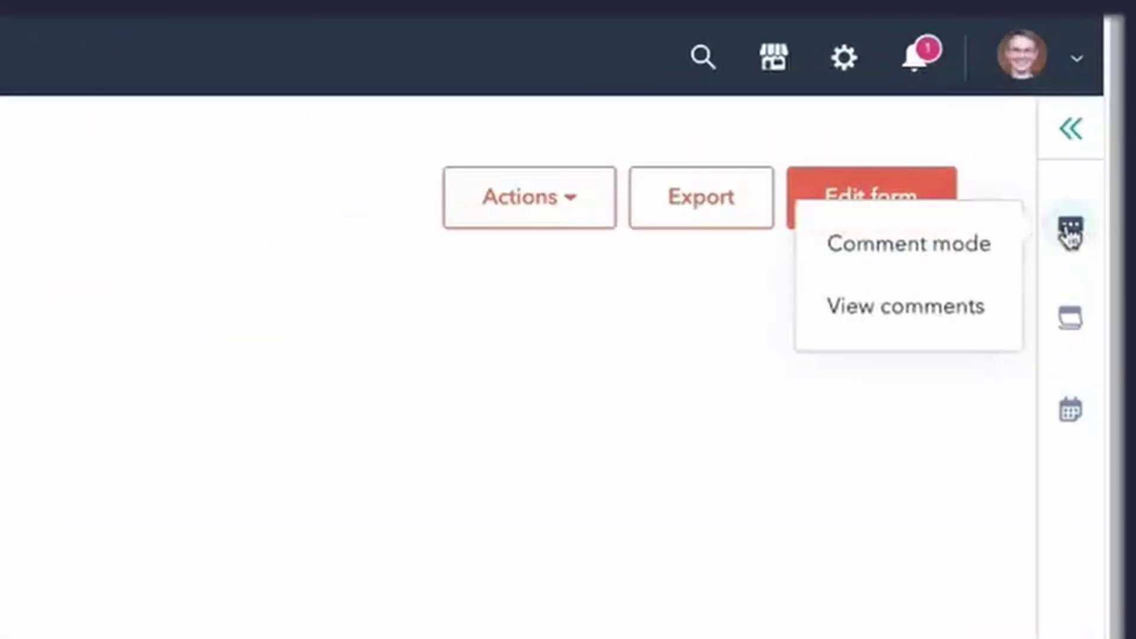
{"action": "left_click", "coordinate": [946, 247]}
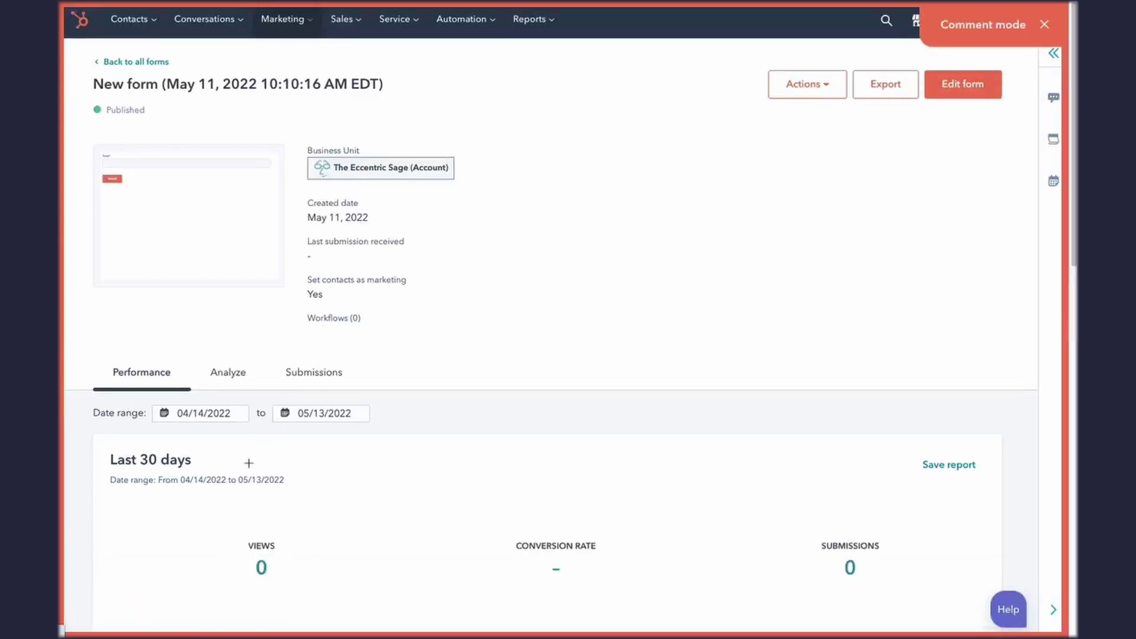
{"action": "scroll", "coordinate": [248, 462], "scroll_direction": "down", "scroll_amount": 3}
{"action": "scroll", "coordinate": [248, 463], "scroll_direction": "down", "scroll_amount": 5}
{"action": "left_click", "coordinate": [288, 472]}
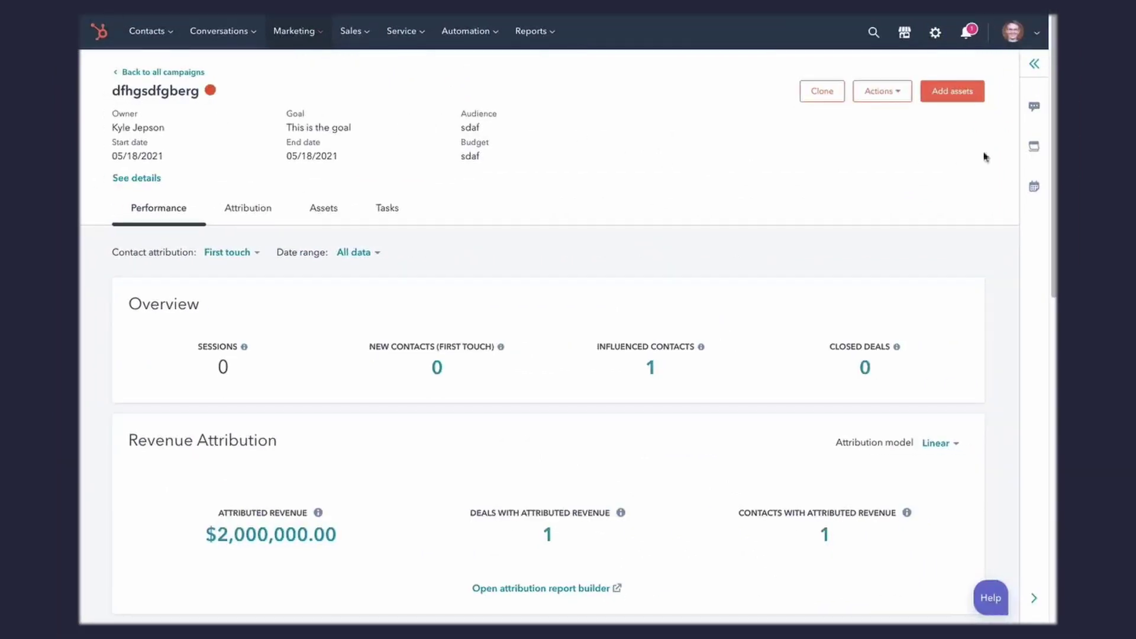
Step: Turn on comment mode on the dfhgsdfgberg campaign's performance page
{"action": "left_click", "coordinate": [1034, 106]}
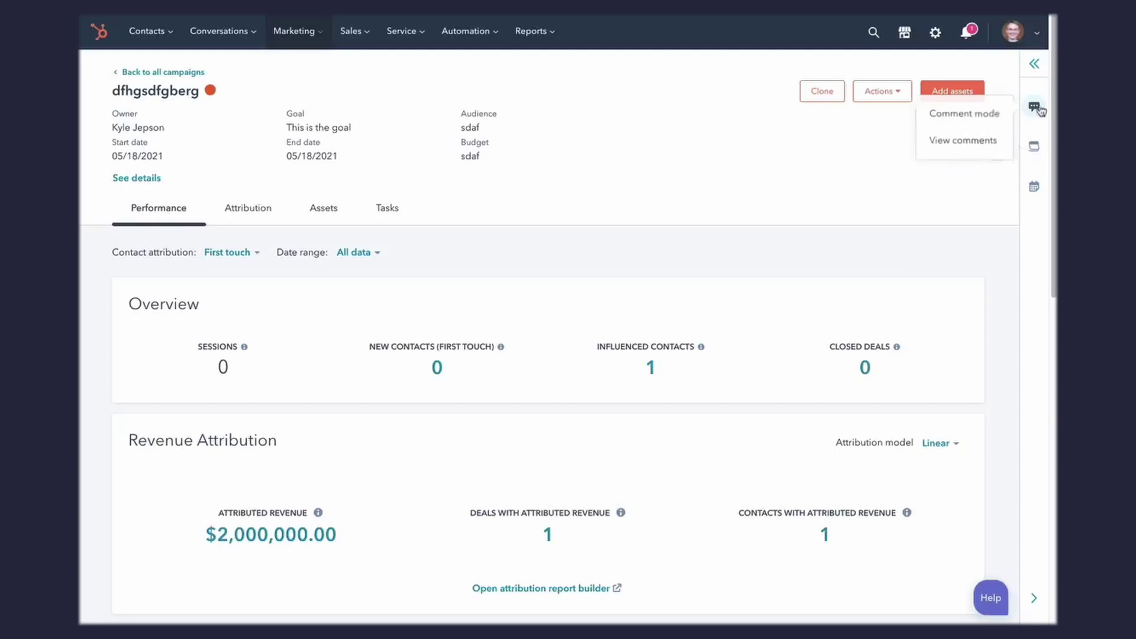
{"action": "left_click", "coordinate": [989, 120]}
{"action": "left_click", "coordinate": [524, 414]}
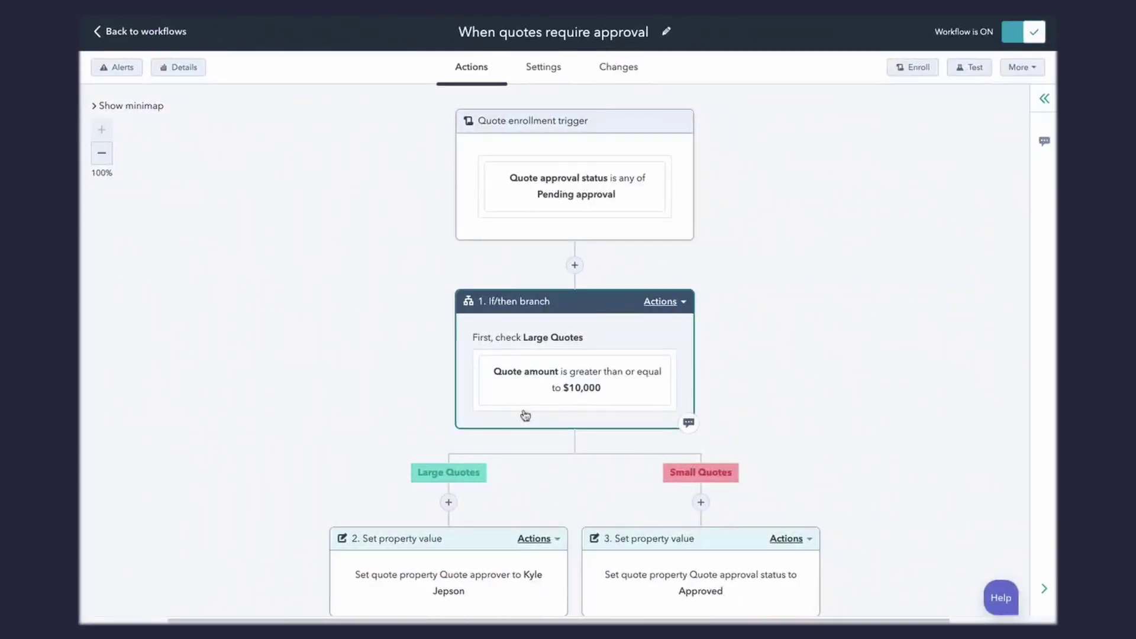
Step: Turn on comment mode in the When quotes require approval workflow and start a comment on the small quotes' Set property value action
{"action": "left_click", "coordinate": [1044, 141]}
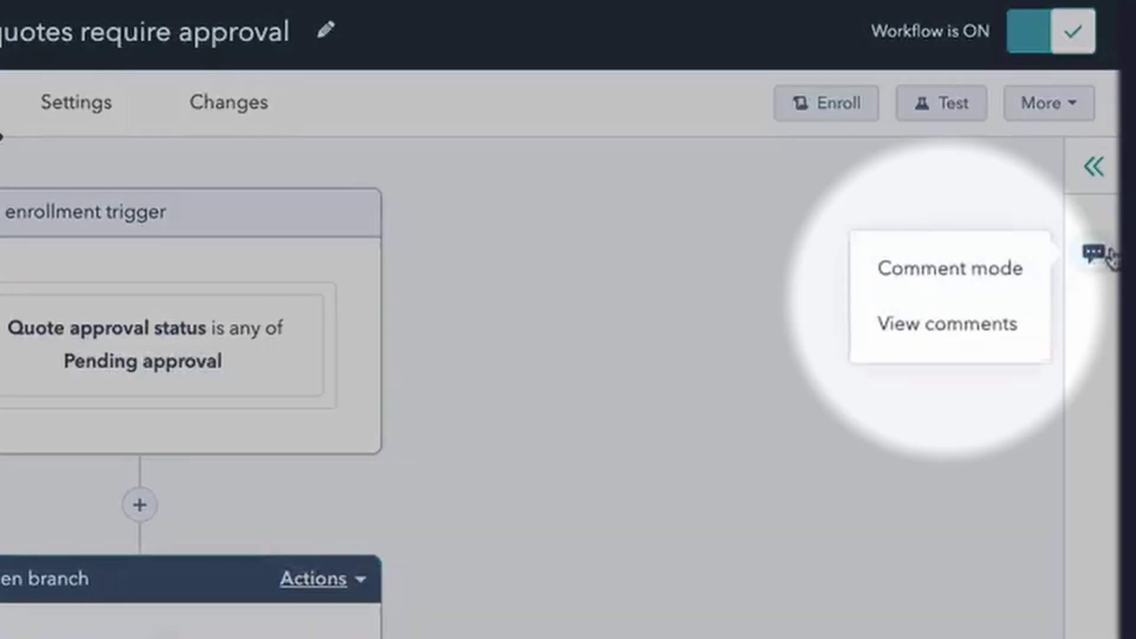
{"action": "left_click", "coordinate": [1039, 268]}
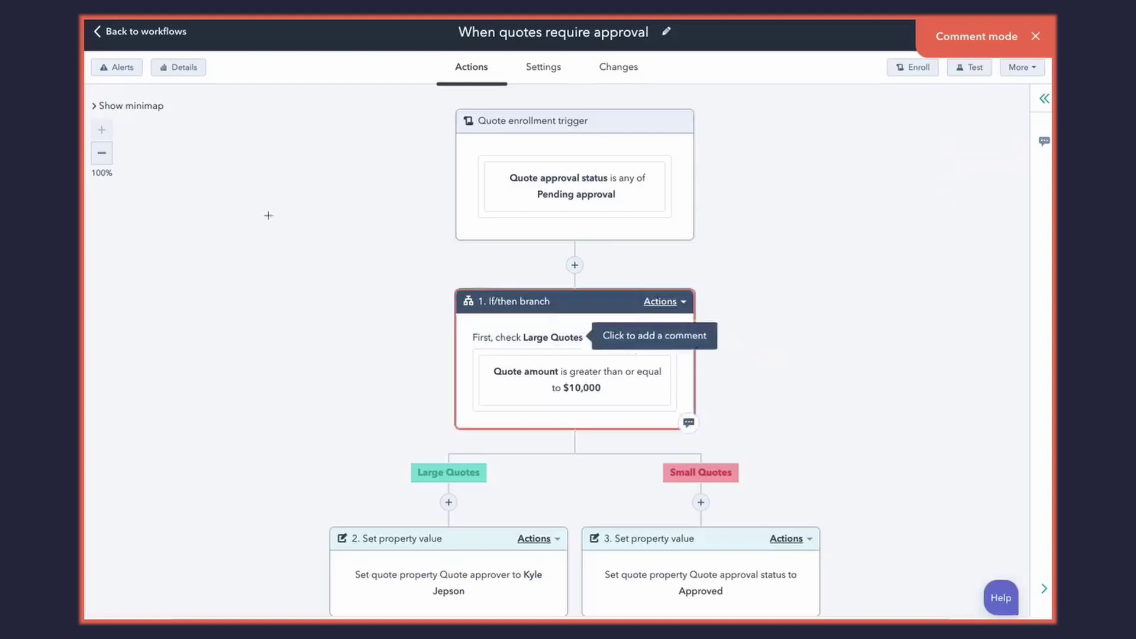
{"action": "scroll", "coordinate": [517, 555], "scroll_direction": "down", "scroll_amount": 2}
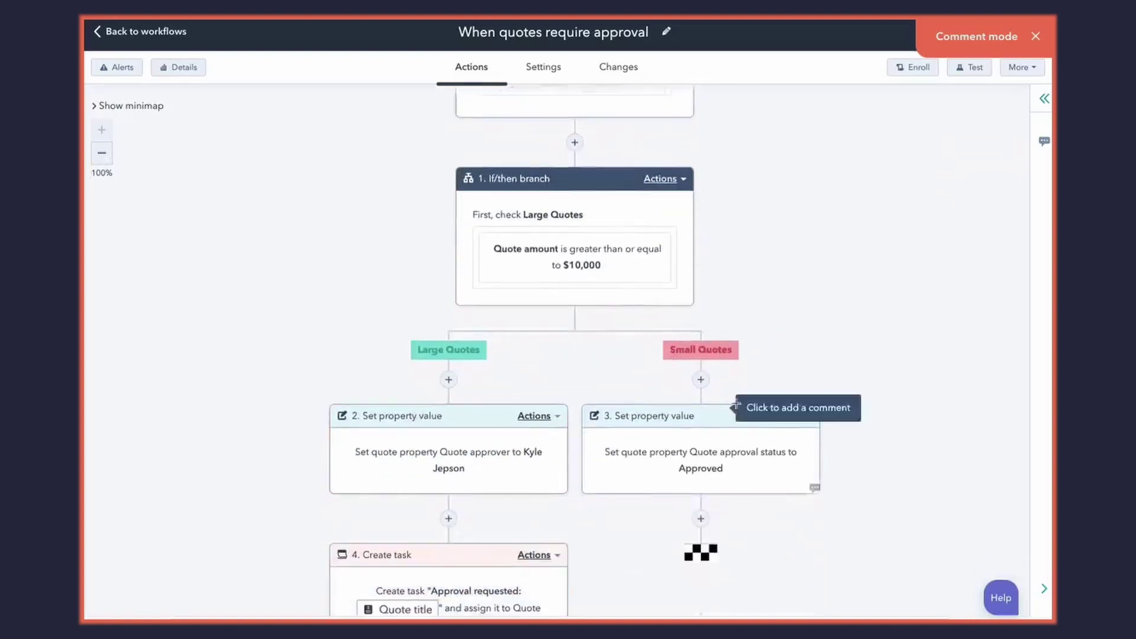
{"action": "left_click", "coordinate": [744, 446]}
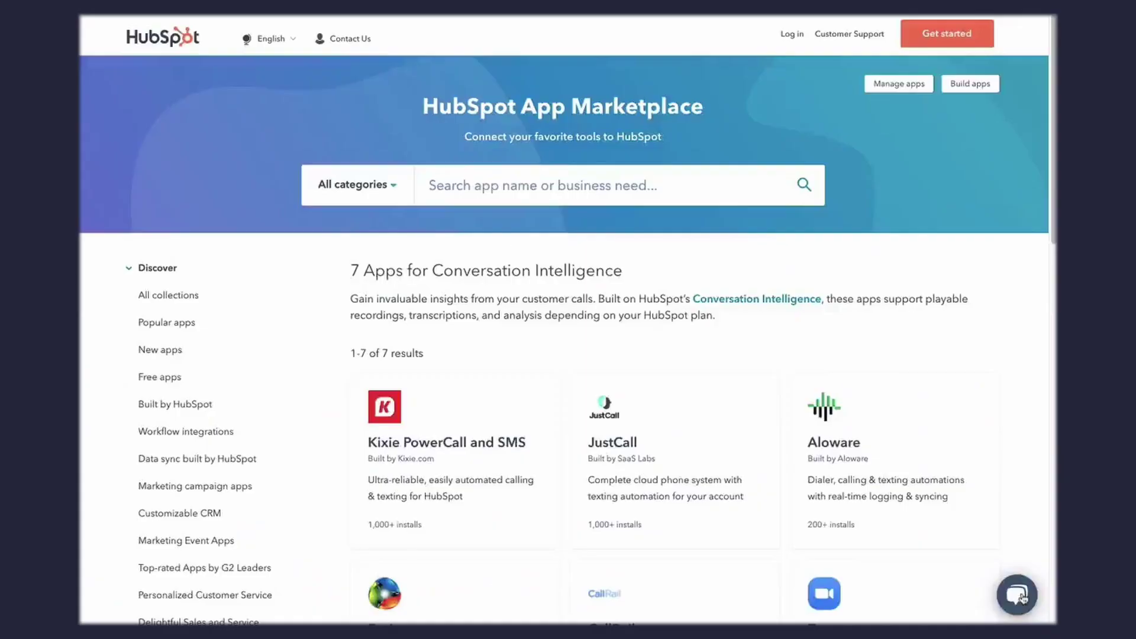
Step: Look through the Conversation Intelligence apps in the HubSpot App Marketplace
{"action": "scroll", "coordinate": [410, 278], "scroll_direction": "down", "scroll_amount": 2}
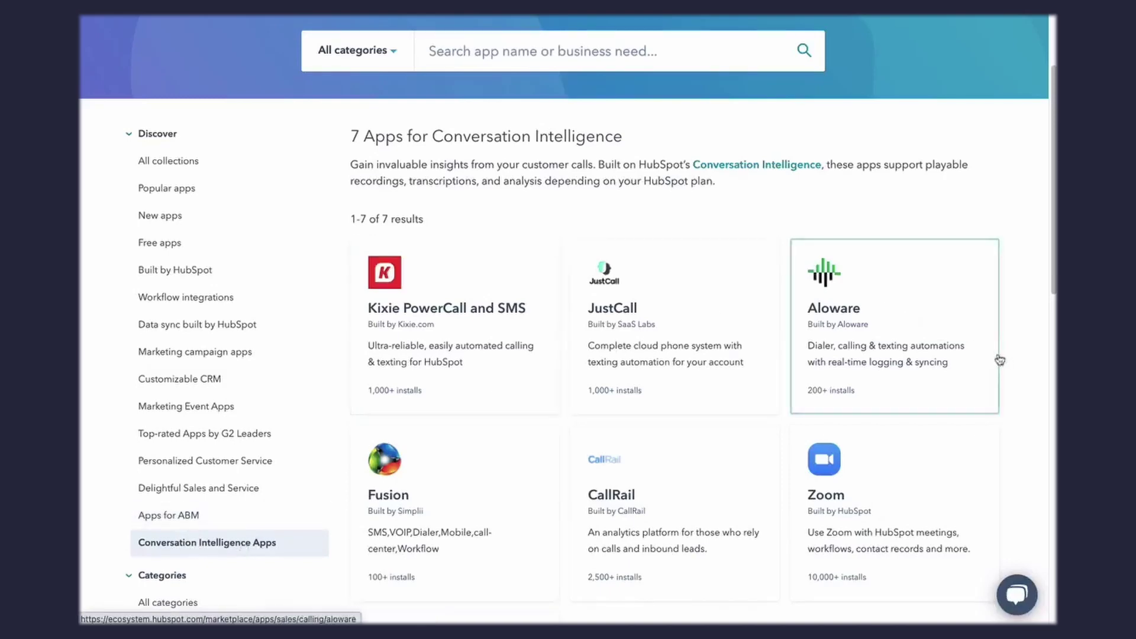
{"action": "scroll", "coordinate": [1006, 361], "scroll_direction": "down", "scroll_amount": 3}
{"action": "scroll", "coordinate": [1007, 360], "scroll_direction": "down", "scroll_amount": 1}
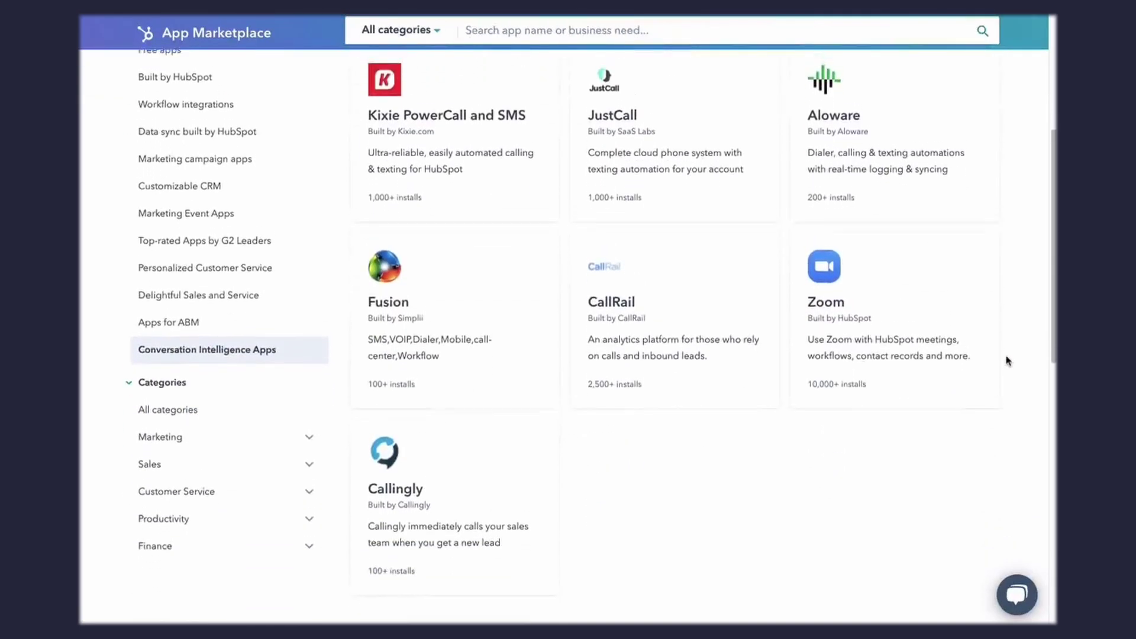
{"action": "scroll", "coordinate": [633, 533], "scroll_direction": "up", "scroll_amount": 1}
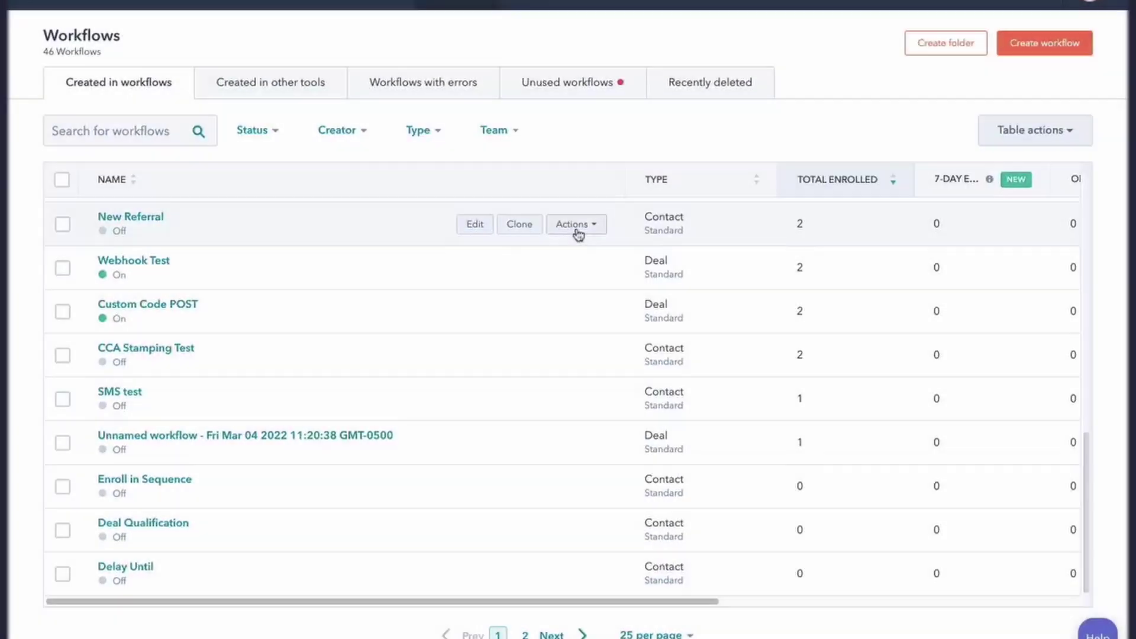
Step: Open the New Referral workflow's details and look through its action logs
{"action": "left_click", "coordinate": [575, 237]}
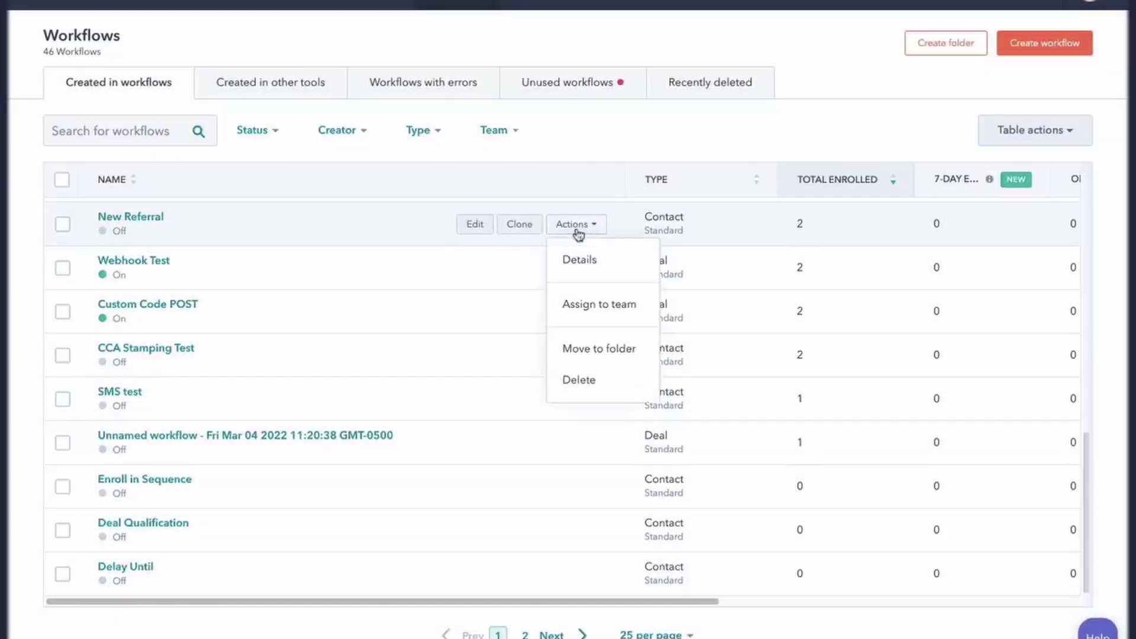
{"action": "left_click", "coordinate": [579, 263]}
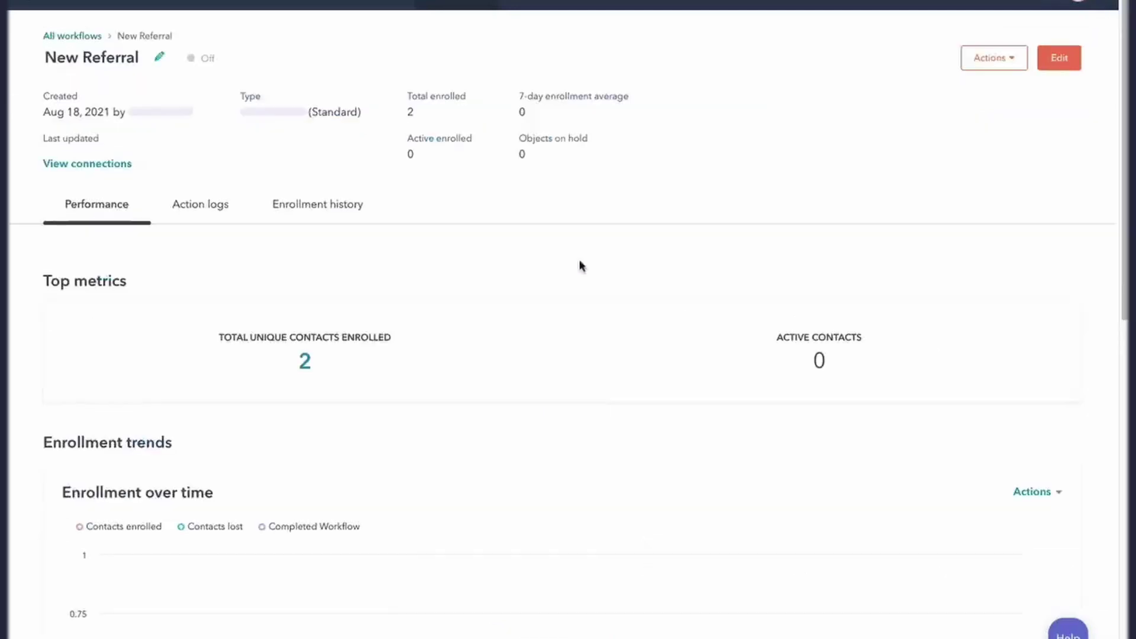
{"action": "left_click", "coordinate": [197, 205]}
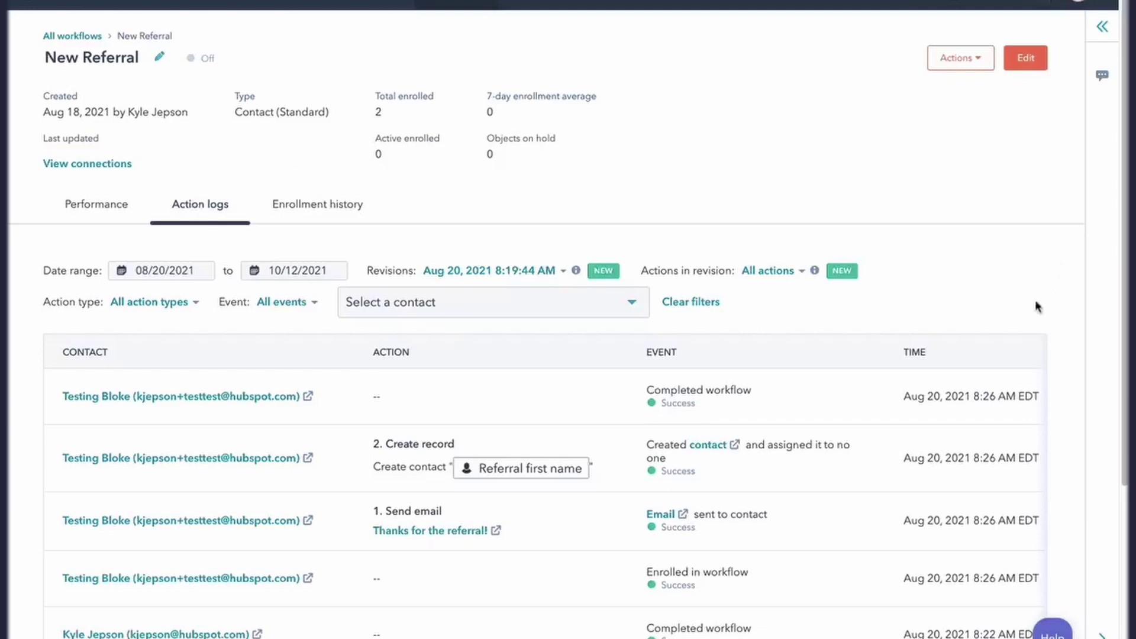
{"action": "scroll", "coordinate": [1036, 305], "scroll_direction": "down", "scroll_amount": 4}
{"action": "scroll", "coordinate": [1035, 305], "scroll_direction": "up", "scroll_amount": 4}
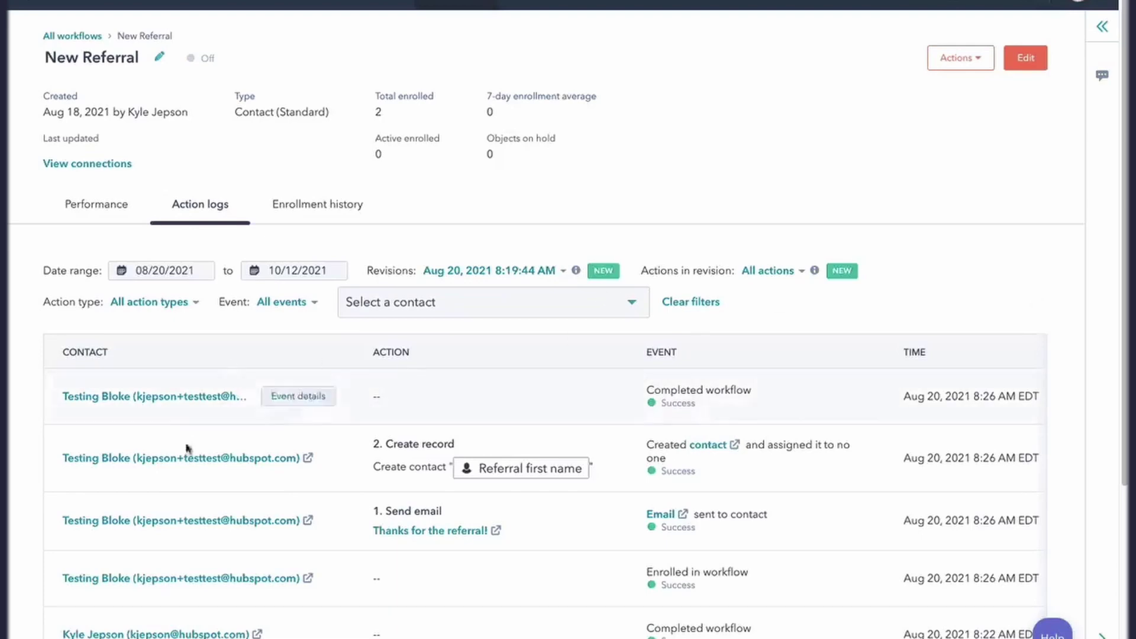
Step: Reset the revision filter of the New Referral action logs to All revisions
{"action": "left_click", "coordinate": [563, 272]}
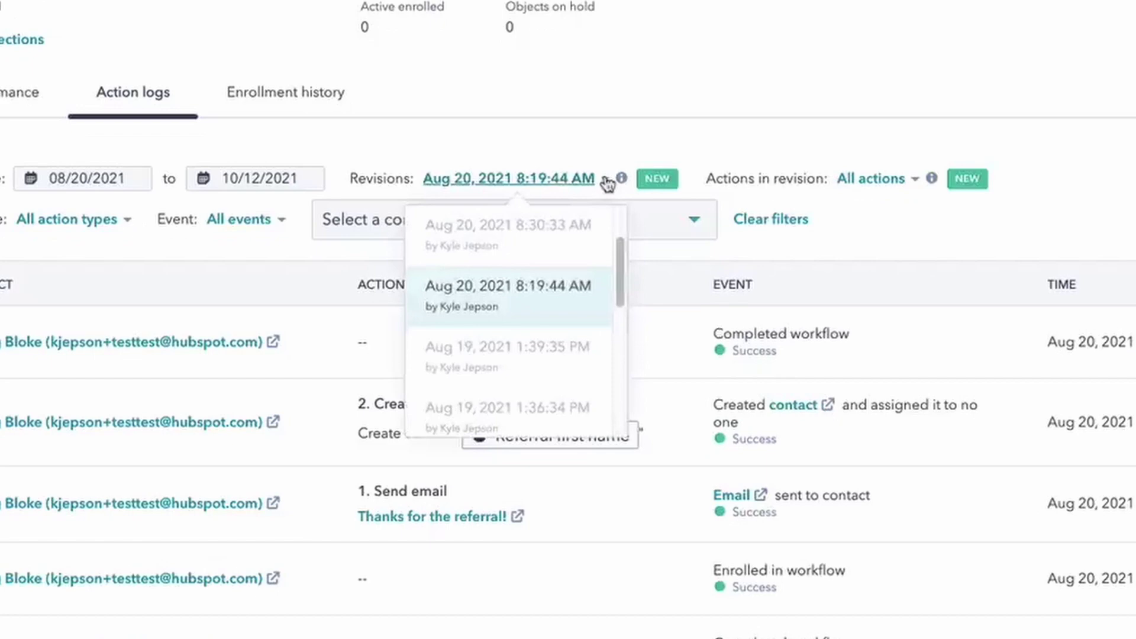
{"action": "scroll", "coordinate": [552, 279], "scroll_direction": "up", "scroll_amount": 3}
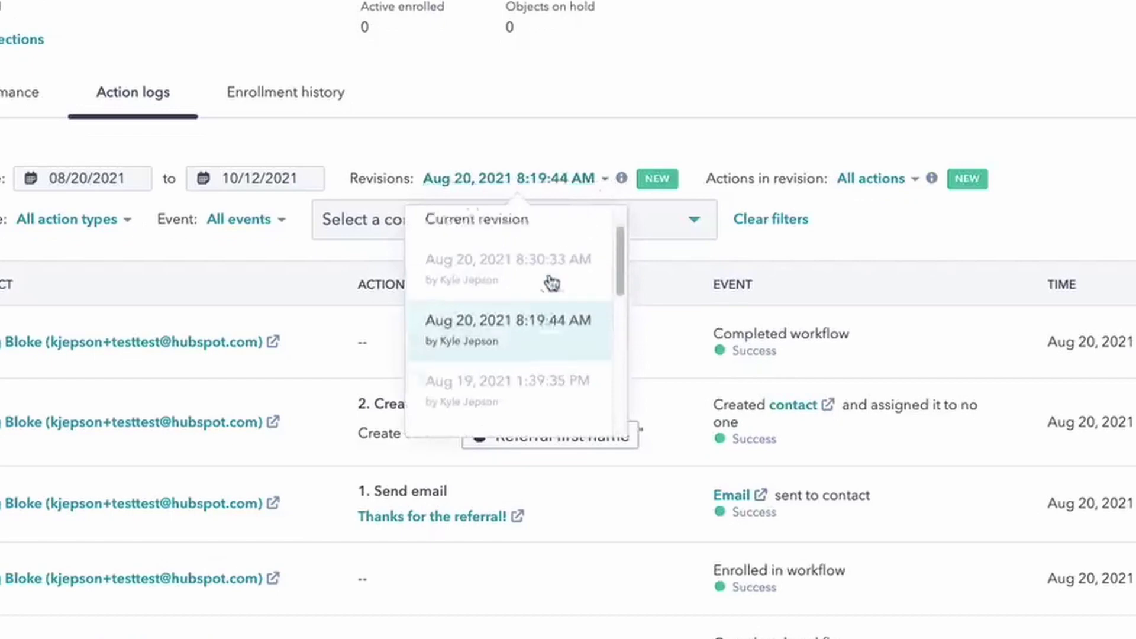
{"action": "left_click", "coordinate": [519, 243]}
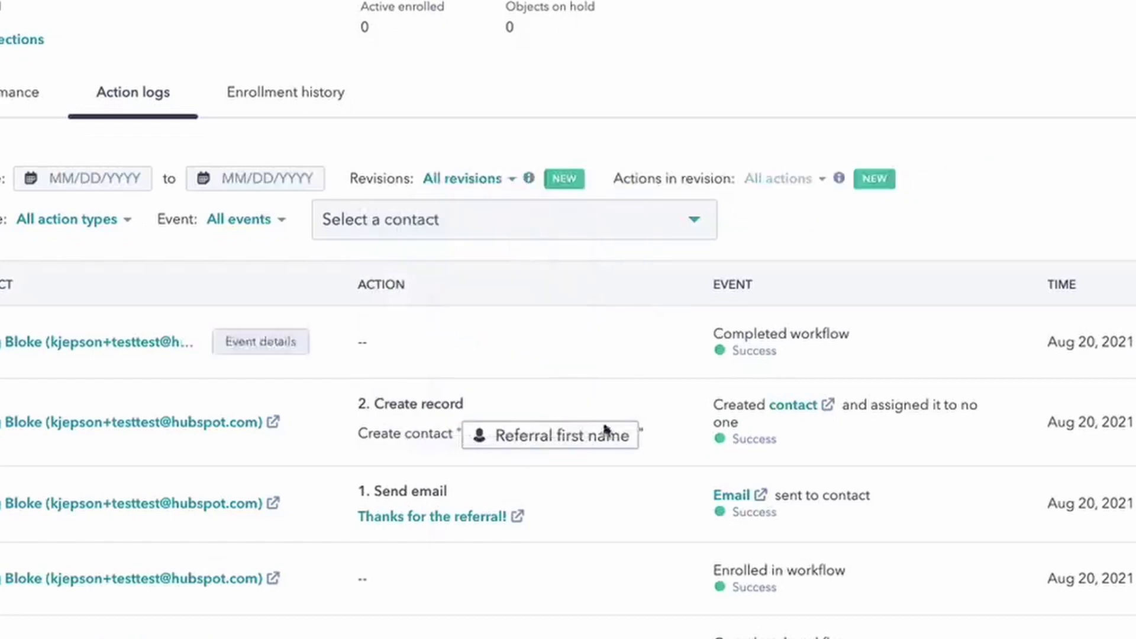
Step: Filter the action logs to the Aug 20, 2021 8:19:44 AM revision and its 1. Send email action
{"action": "left_click", "coordinate": [514, 185]}
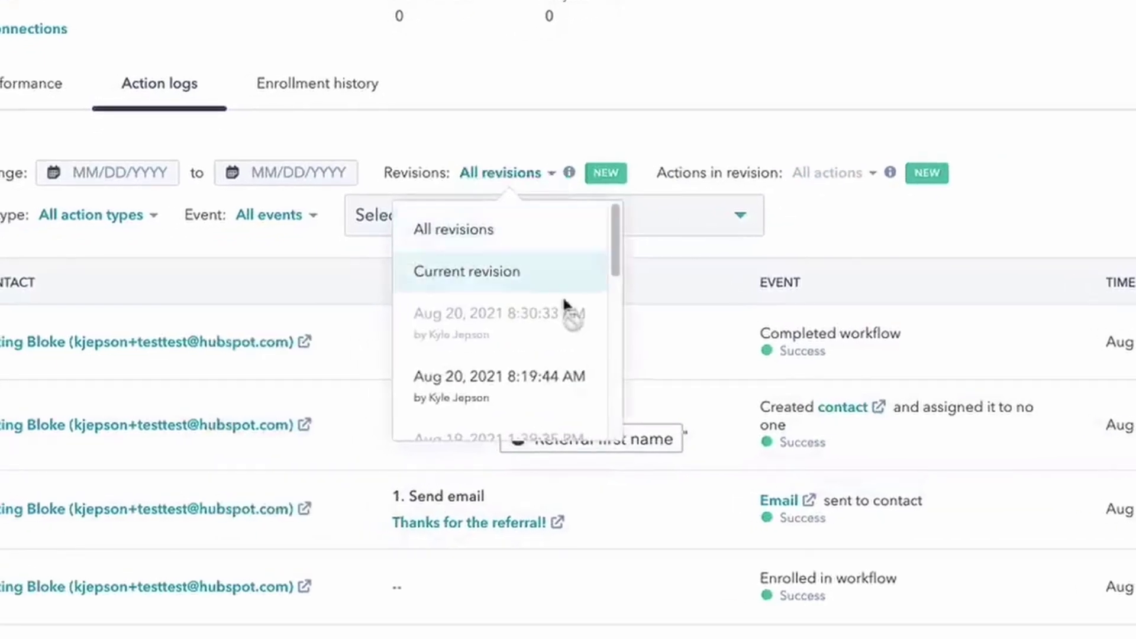
{"action": "scroll", "coordinate": [524, 304], "scroll_direction": "down", "scroll_amount": 2}
{"action": "scroll", "coordinate": [564, 303], "scroll_direction": "down", "scroll_amount": 4}
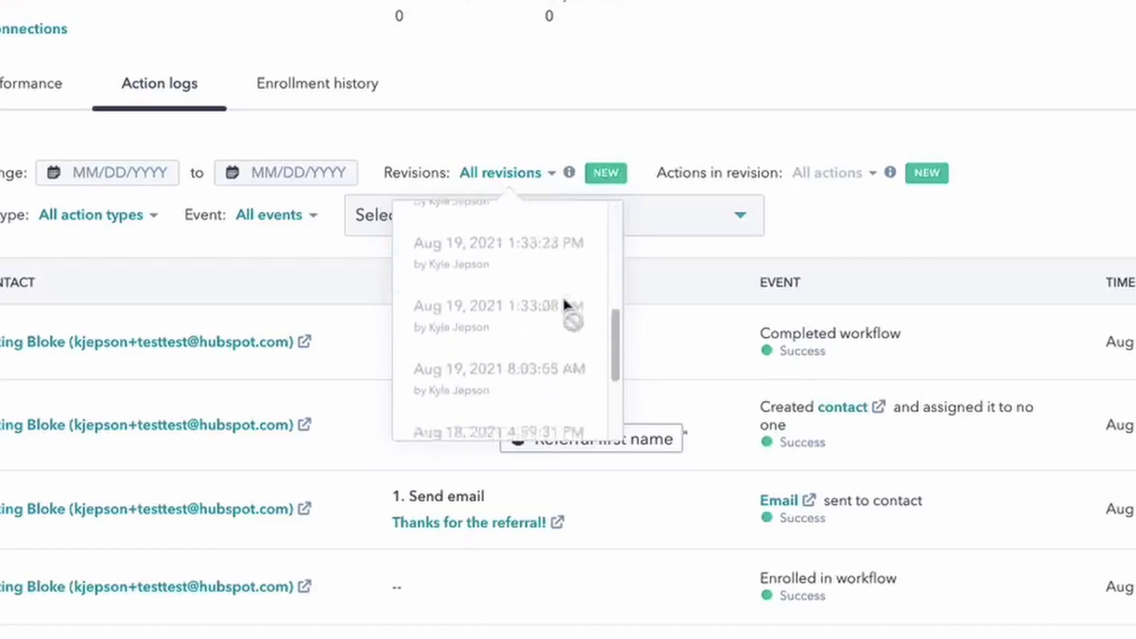
{"action": "scroll", "coordinate": [477, 320], "scroll_direction": "up", "scroll_amount": 3}
{"action": "scroll", "coordinate": [471, 314], "scroll_direction": "up", "scroll_amount": 2}
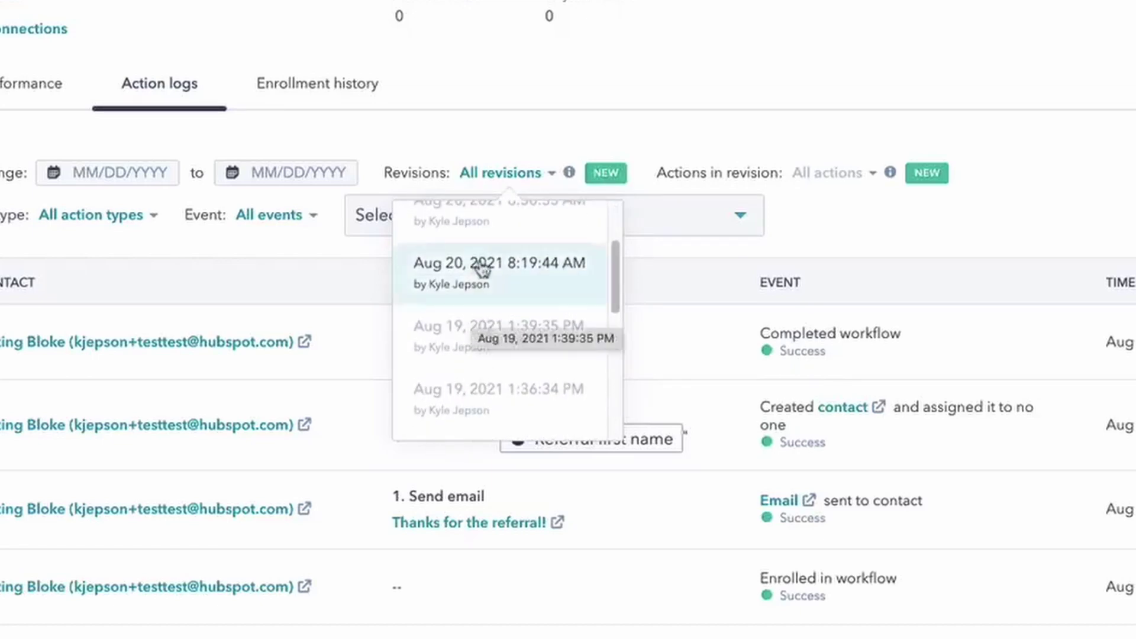
{"action": "left_click", "coordinate": [500, 277]}
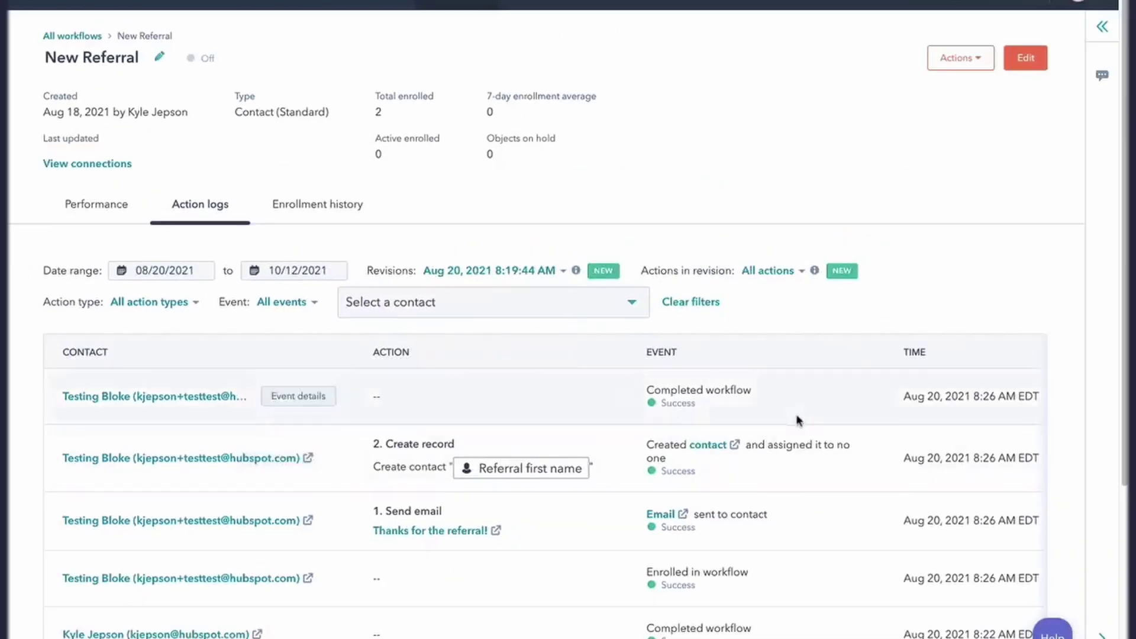
{"action": "left_click", "coordinate": [786, 276]}
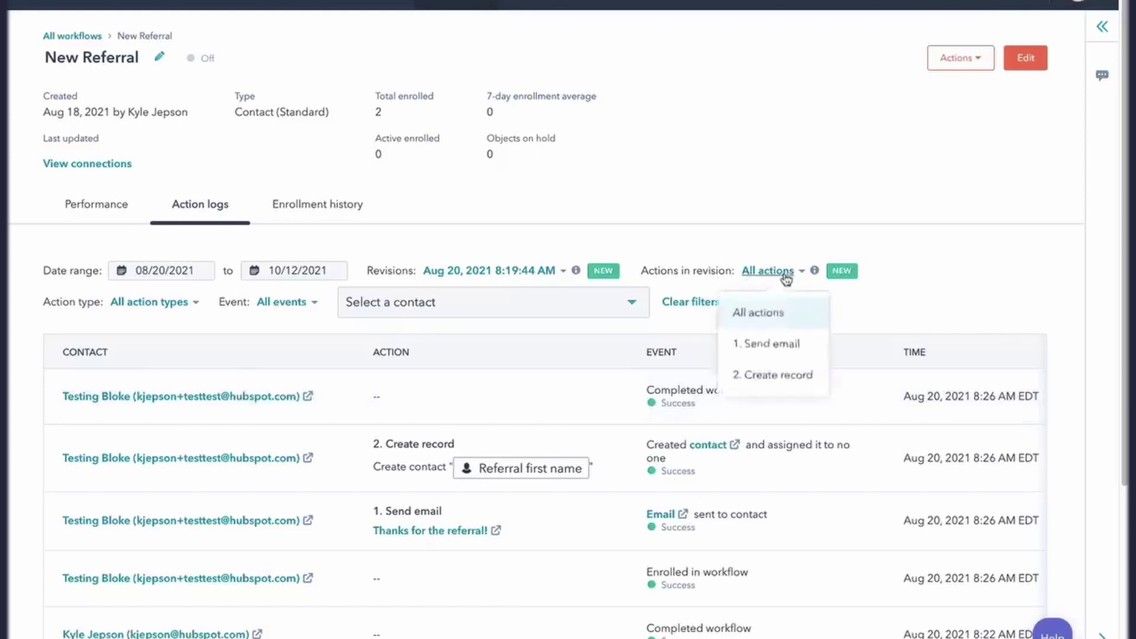
{"action": "left_click", "coordinate": [796, 346]}
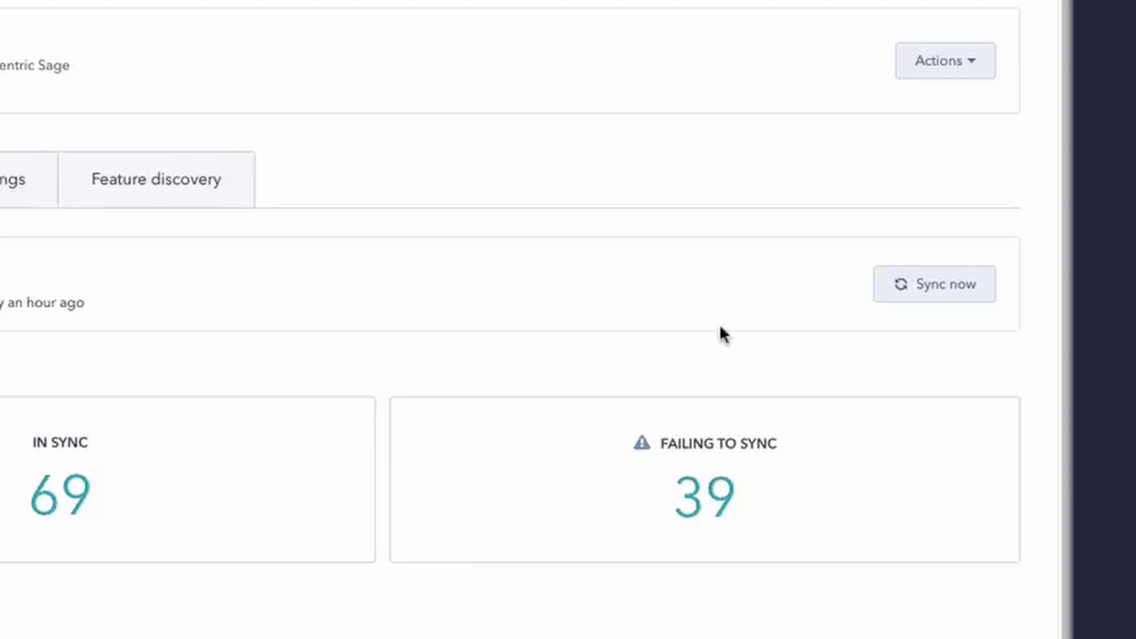
Step: Start an immediate sync from the integration's sync overview
{"action": "left_click", "coordinate": [913, 293]}
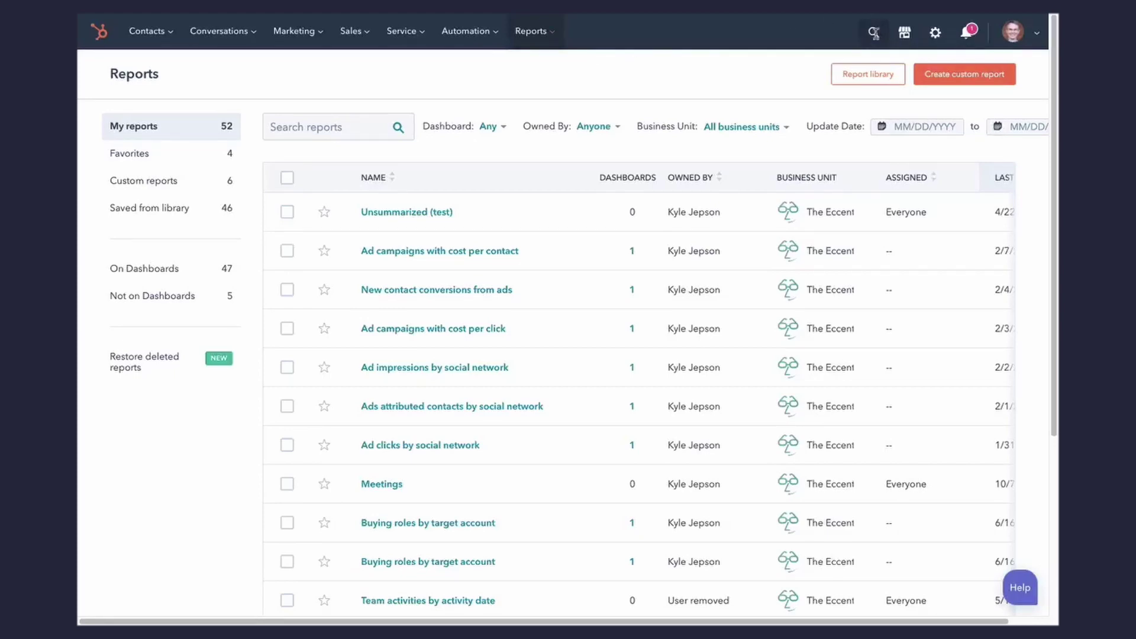
Step: Search the whole HubSpot account for "target account"
{"action": "left_click", "coordinate": [873, 33]}
{"action": "type", "text": "ta"}
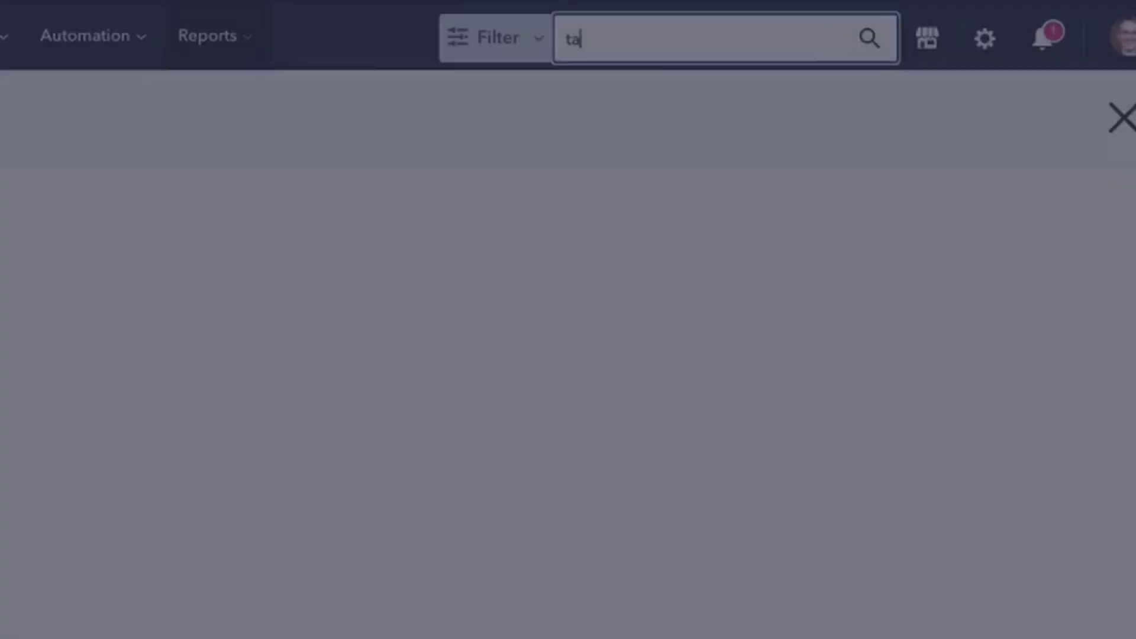
{"action": "type", "text": "rget account"}
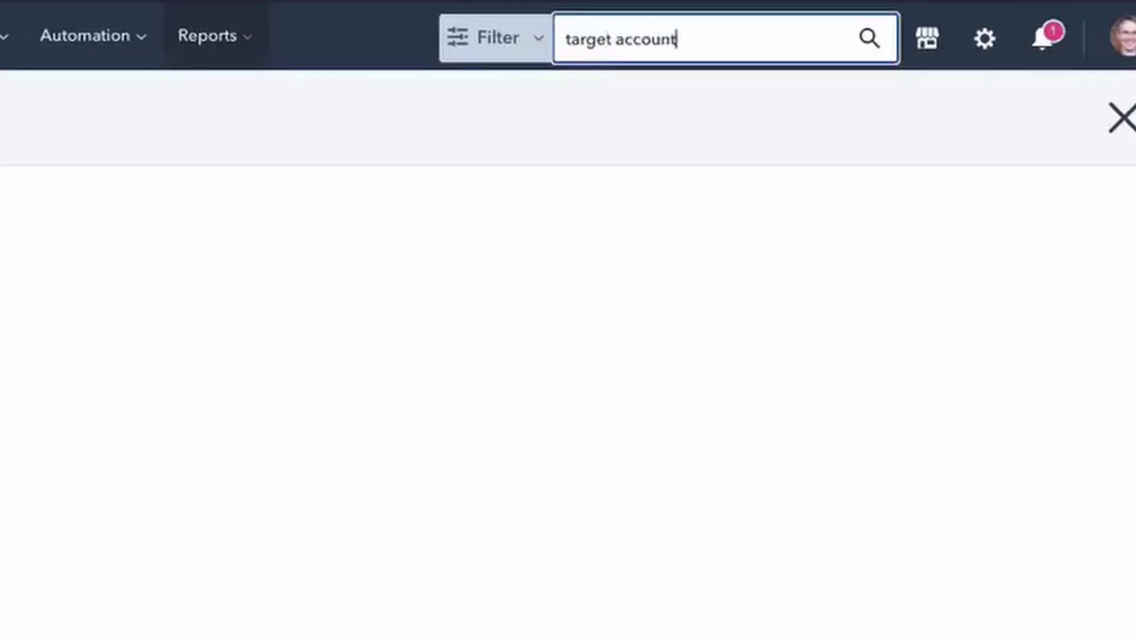
{"action": "key", "text": "Return"}
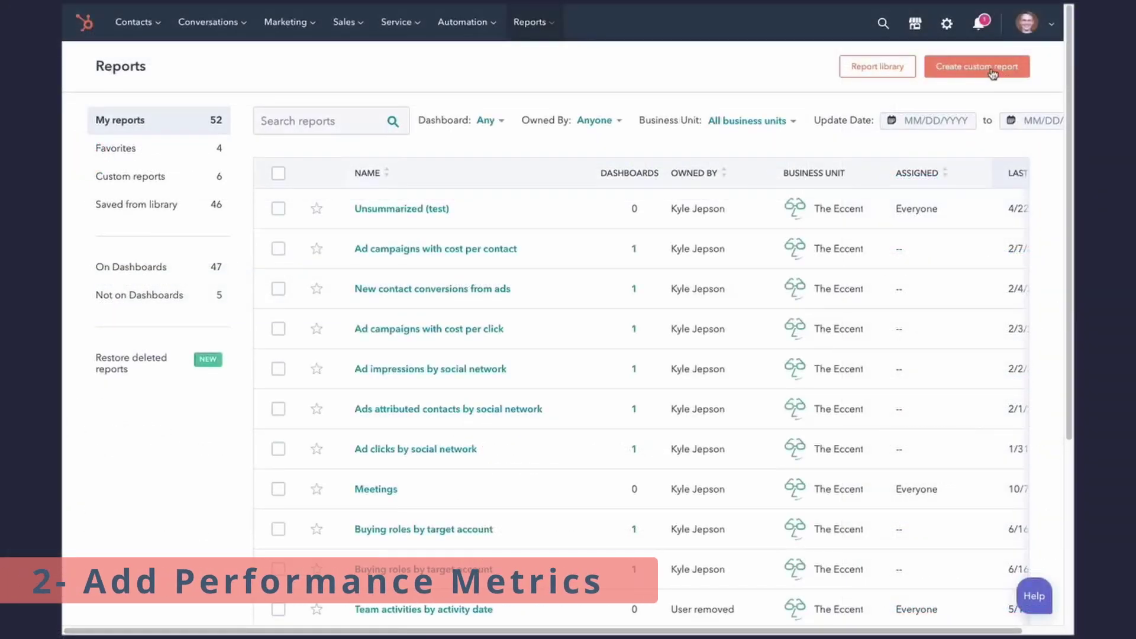
Step: Start a custom report with Ad performance metrics as the primary data source and proceed to the report builder
{"action": "left_click", "coordinate": [992, 71]}
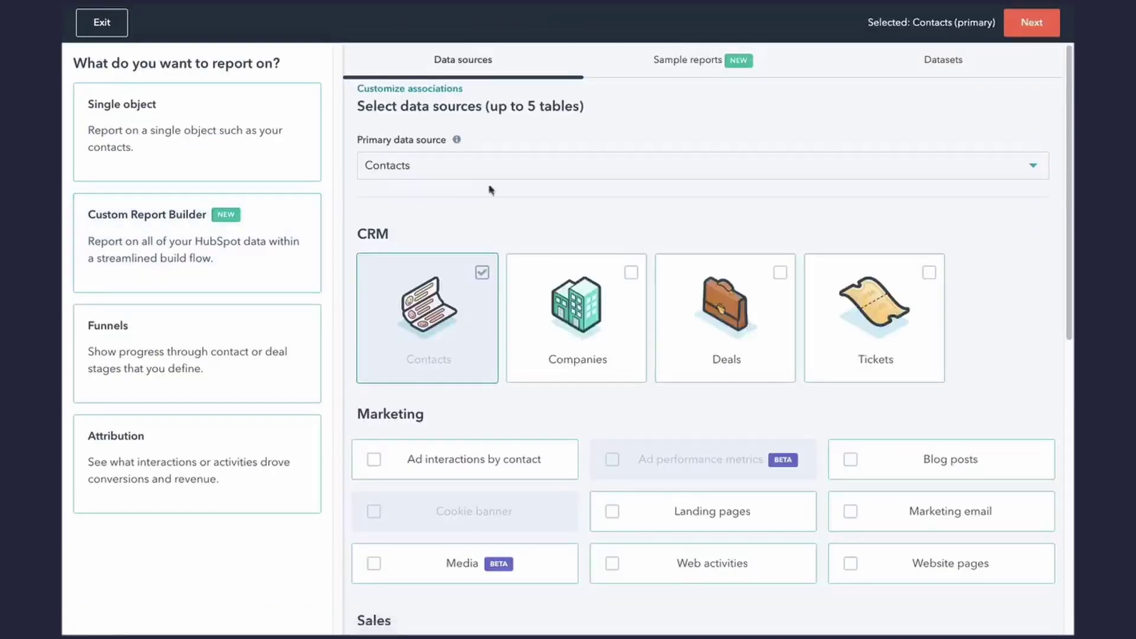
{"action": "left_click", "coordinate": [526, 173]}
{"action": "scroll", "coordinate": [525, 289], "scroll_direction": "up", "scroll_amount": 3}
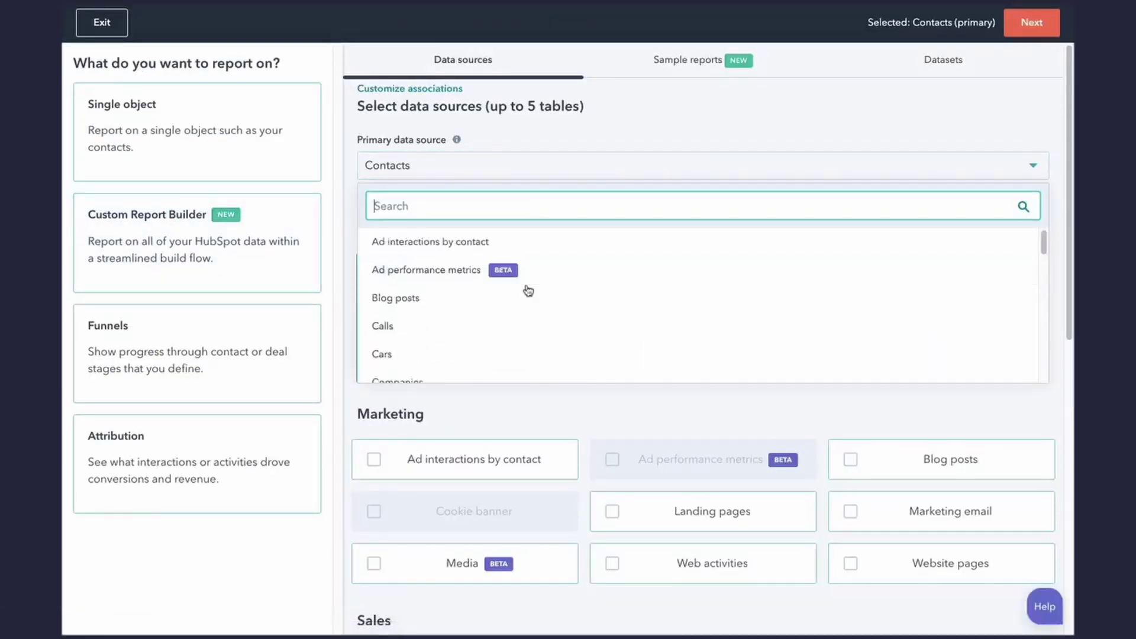
{"action": "left_click", "coordinate": [444, 271]}
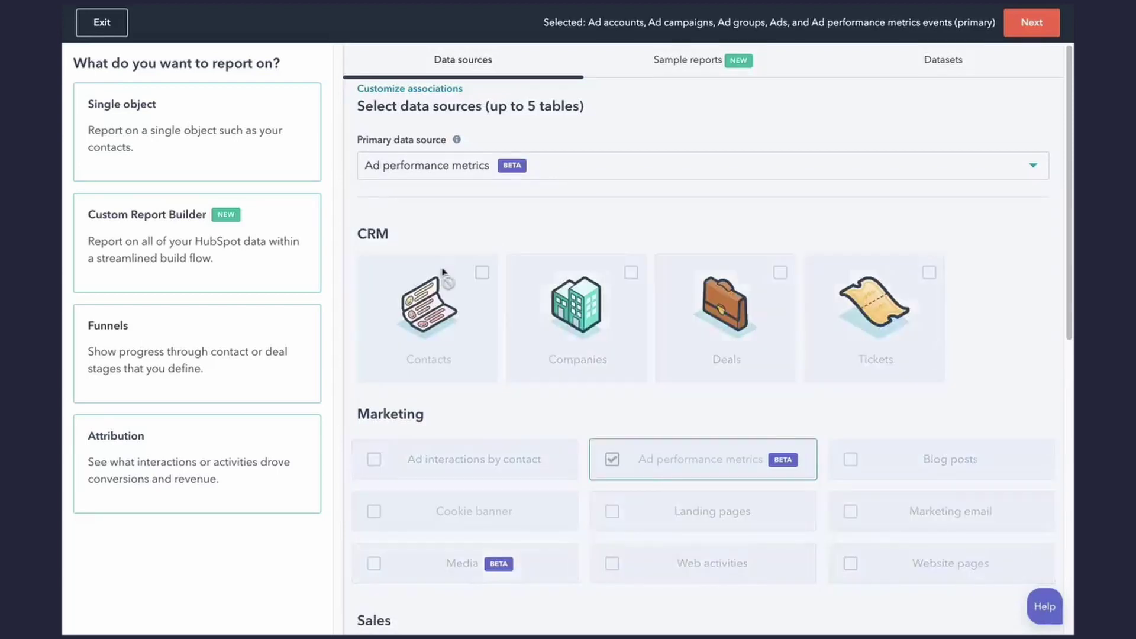
{"action": "left_click", "coordinate": [1033, 29]}
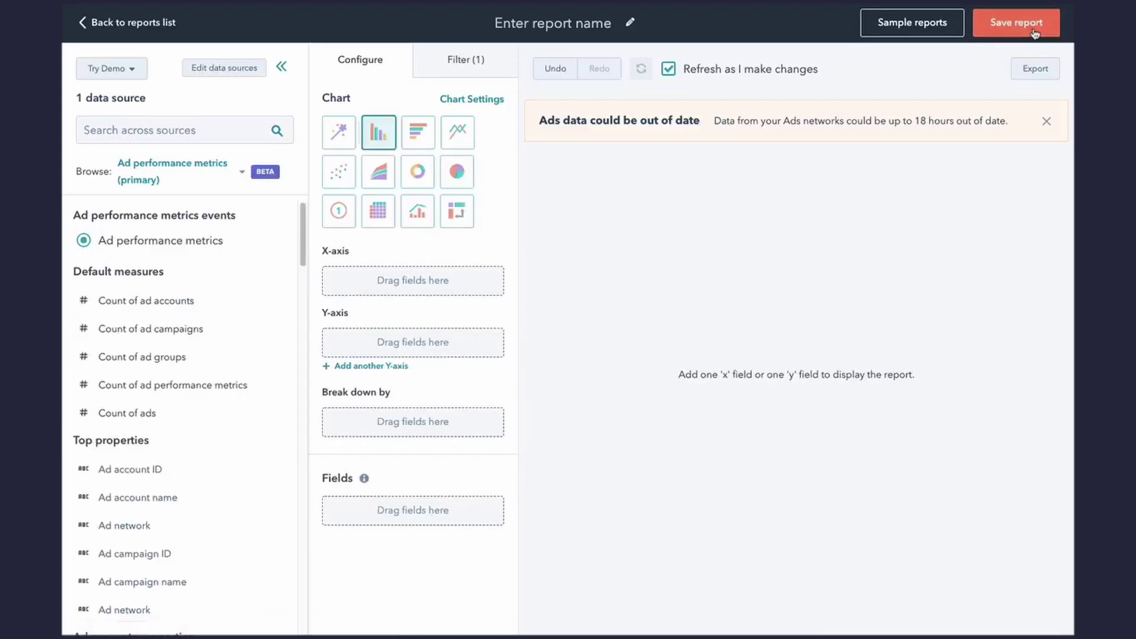
Step: Look through the ad account, campaign, group and performance metrics properties available for the report
{"action": "scroll", "coordinate": [153, 337], "scroll_direction": "down", "scroll_amount": 20}
{"action": "scroll", "coordinate": [159, 319], "scroll_direction": "down", "scroll_amount": 10}
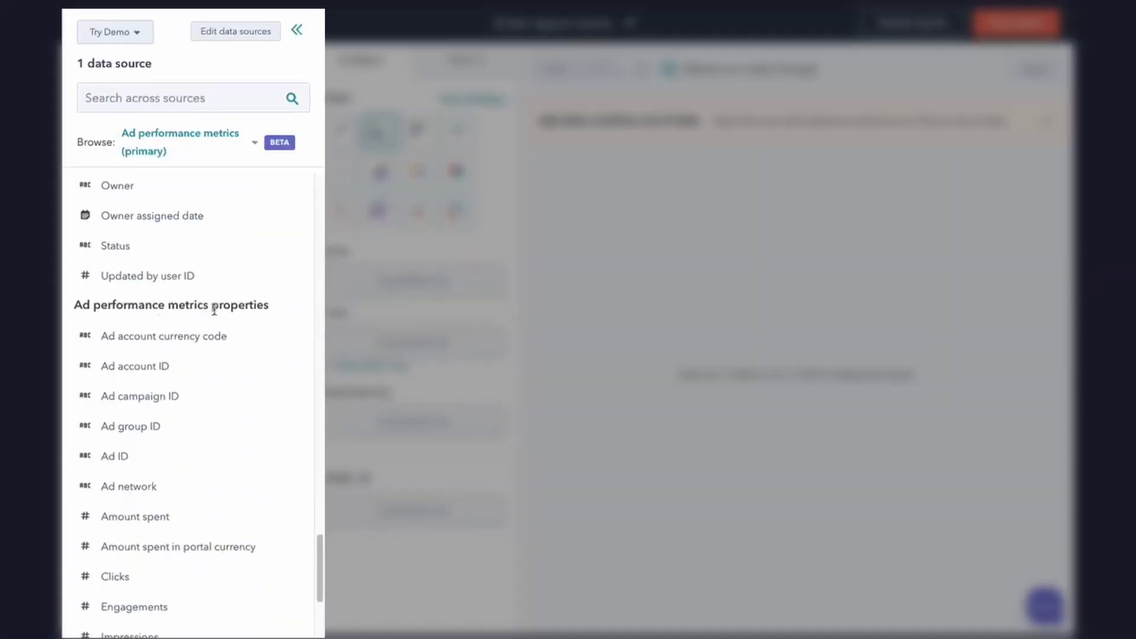
{"action": "scroll", "coordinate": [214, 309], "scroll_direction": "down", "scroll_amount": 4}
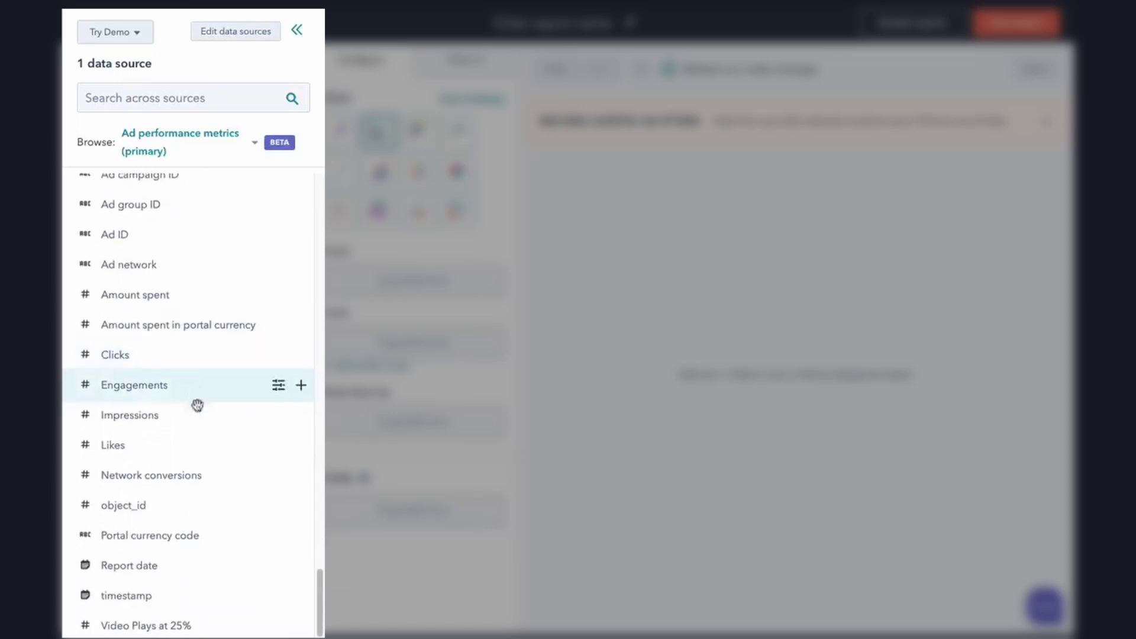
{"action": "scroll", "coordinate": [208, 406], "scroll_direction": "up", "scroll_amount": 2}
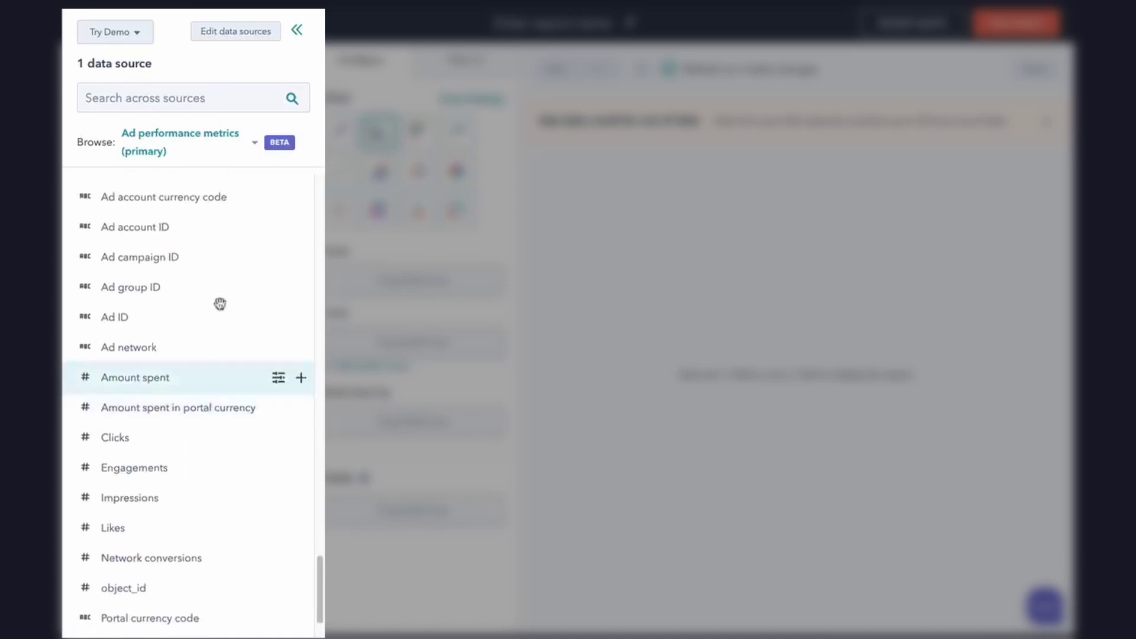
{"action": "scroll", "coordinate": [216, 248], "scroll_direction": "up", "scroll_amount": 1}
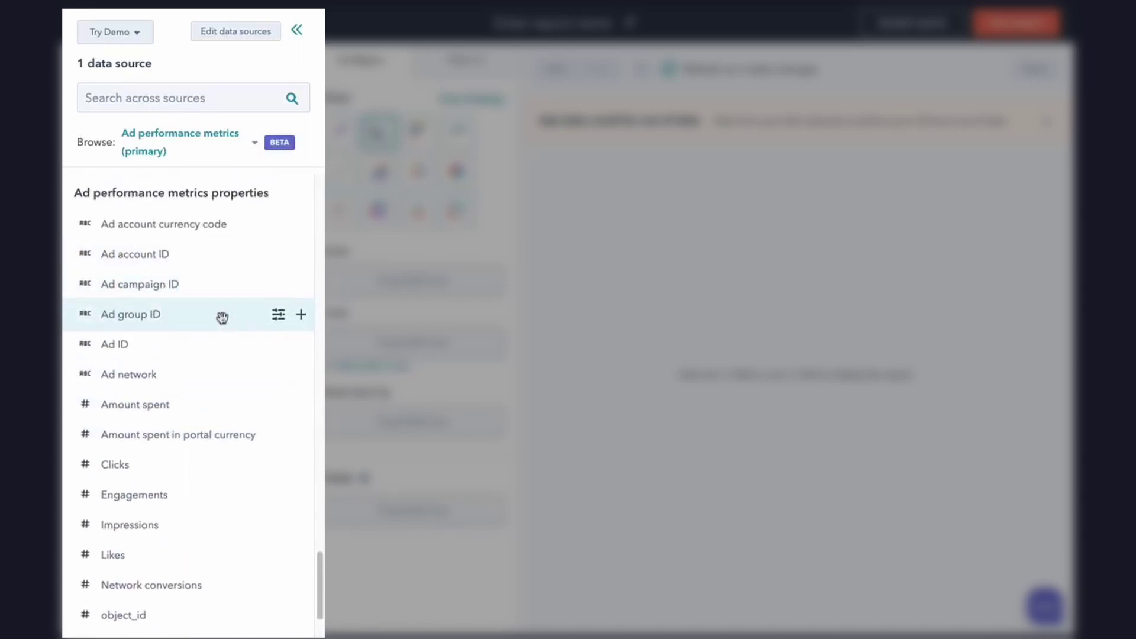
{"action": "scroll", "coordinate": [246, 398], "scroll_direction": "down", "scroll_amount": 2}
{"action": "scroll", "coordinate": [246, 399], "scroll_direction": "up", "scroll_amount": 10}
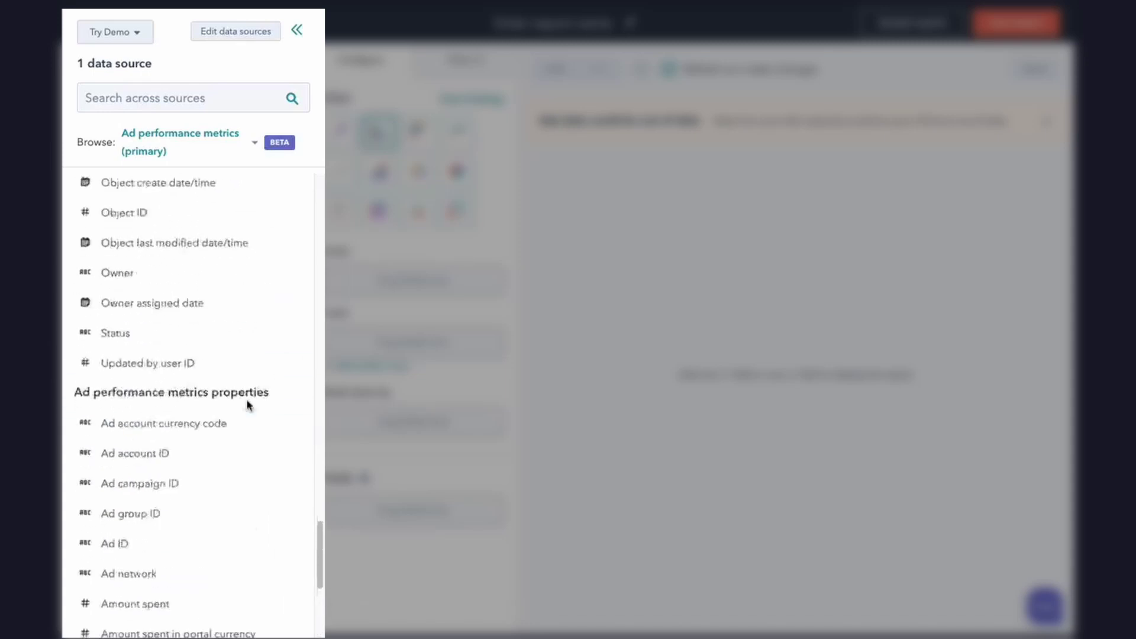
{"action": "scroll", "coordinate": [246, 405], "scroll_direction": "up", "scroll_amount": 10}
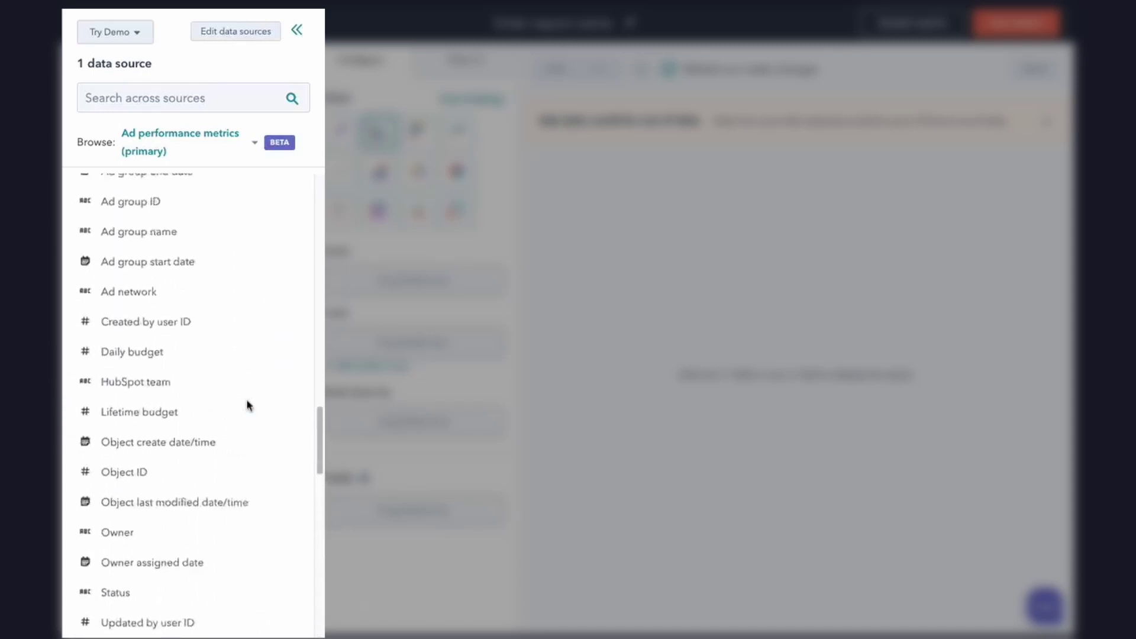
{"action": "scroll", "coordinate": [247, 404], "scroll_direction": "up", "scroll_amount": 10}
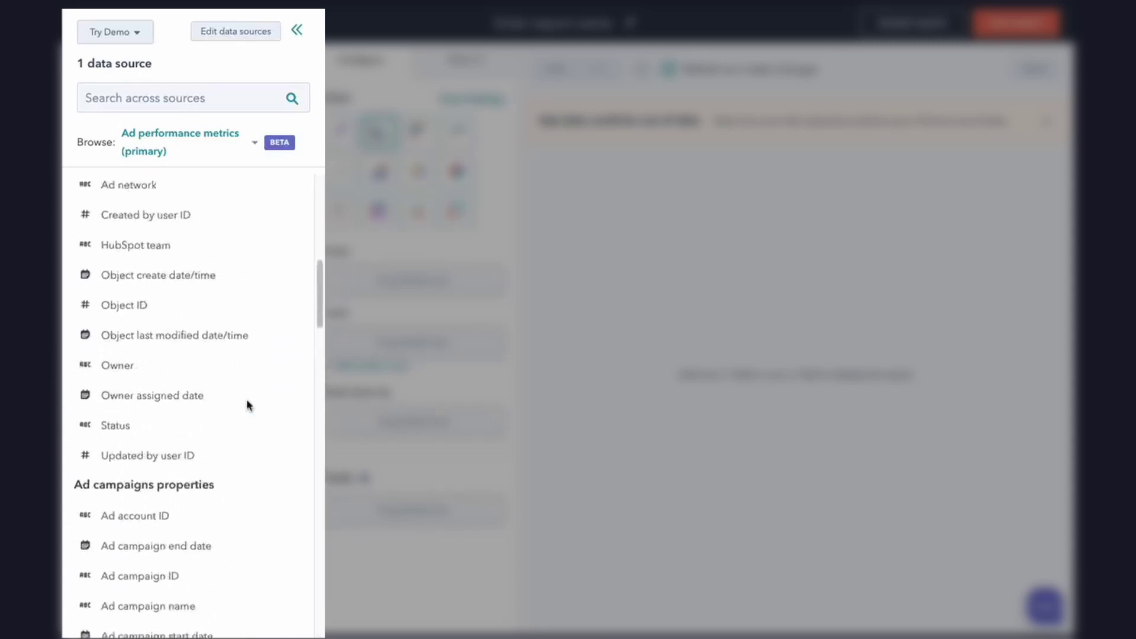
{"action": "scroll", "coordinate": [246, 399], "scroll_direction": "up", "scroll_amount": 5}
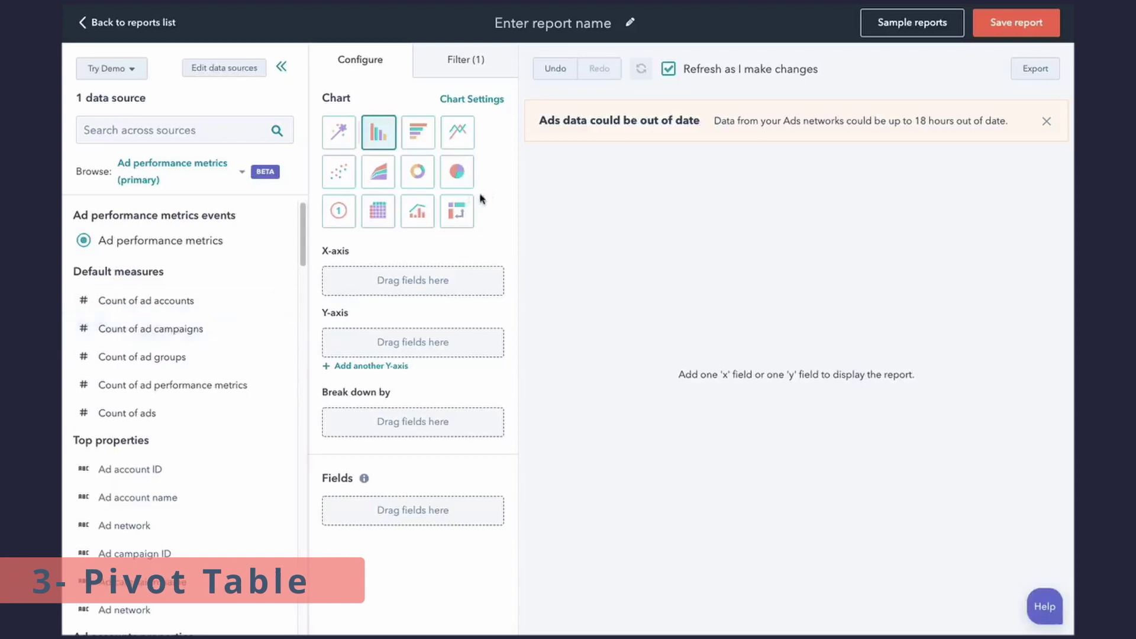
Step: Set the report's chart type to pivot table
{"action": "left_click", "coordinate": [461, 212]}
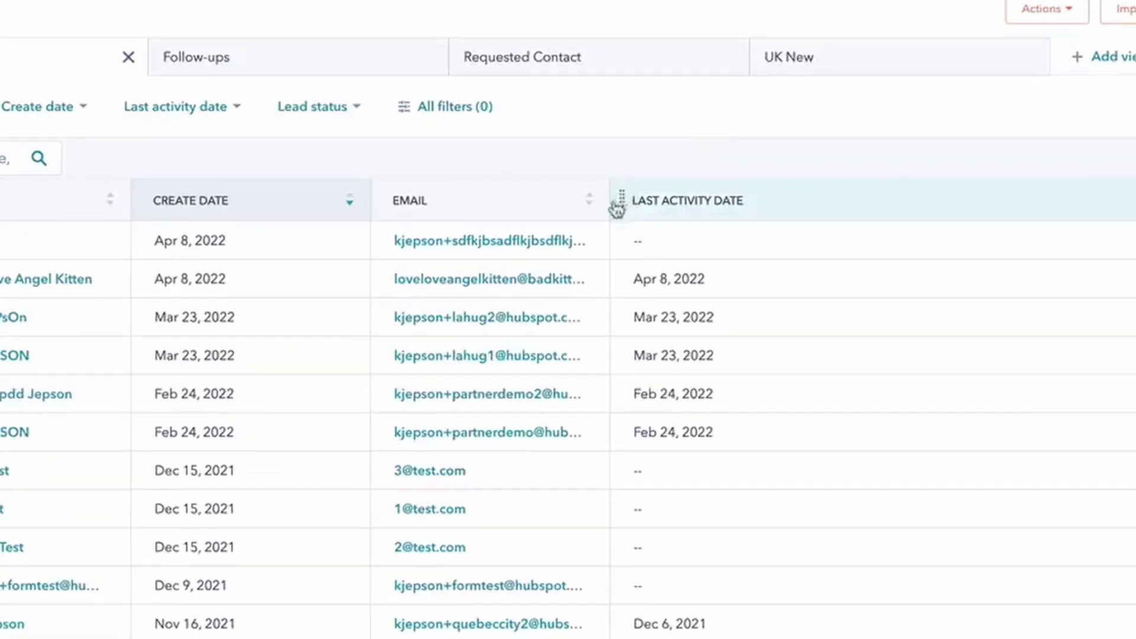
Step: Widen the Email column and narrow the Create date column in the contacts table, and close the Requested Contact view
{"action": "left_click_drag", "start_coordinate": [592, 194], "coordinate": [621, 199]}
{"action": "left_click_drag", "start_coordinate": [653, 266], "coordinate": [738, 259]}
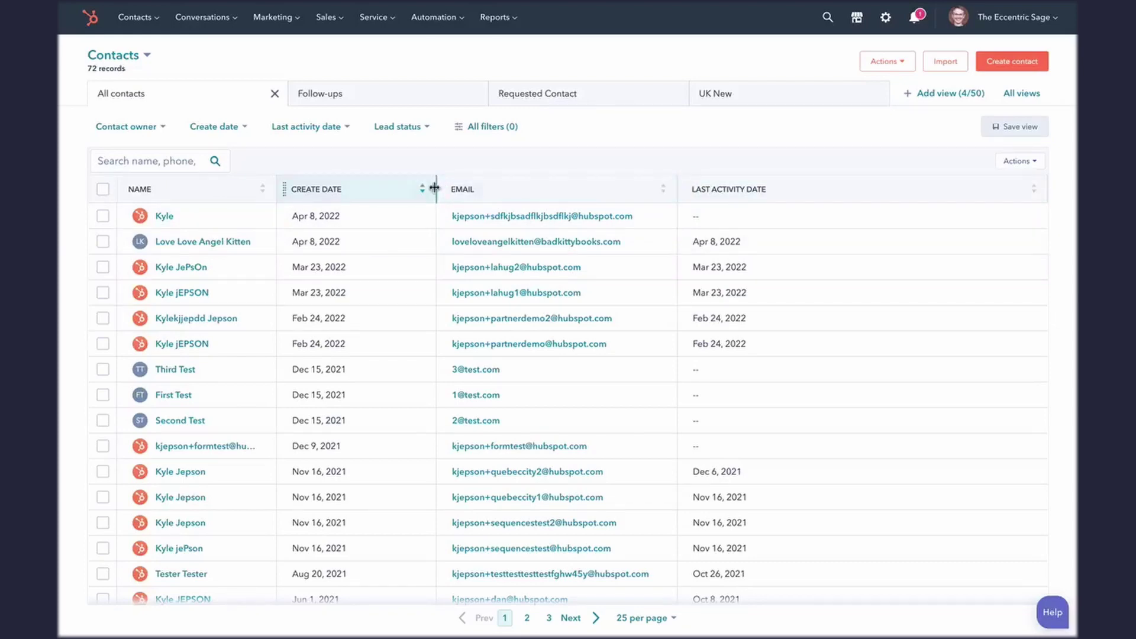
{"action": "left_click_drag", "start_coordinate": [435, 188], "coordinate": [371, 189]}
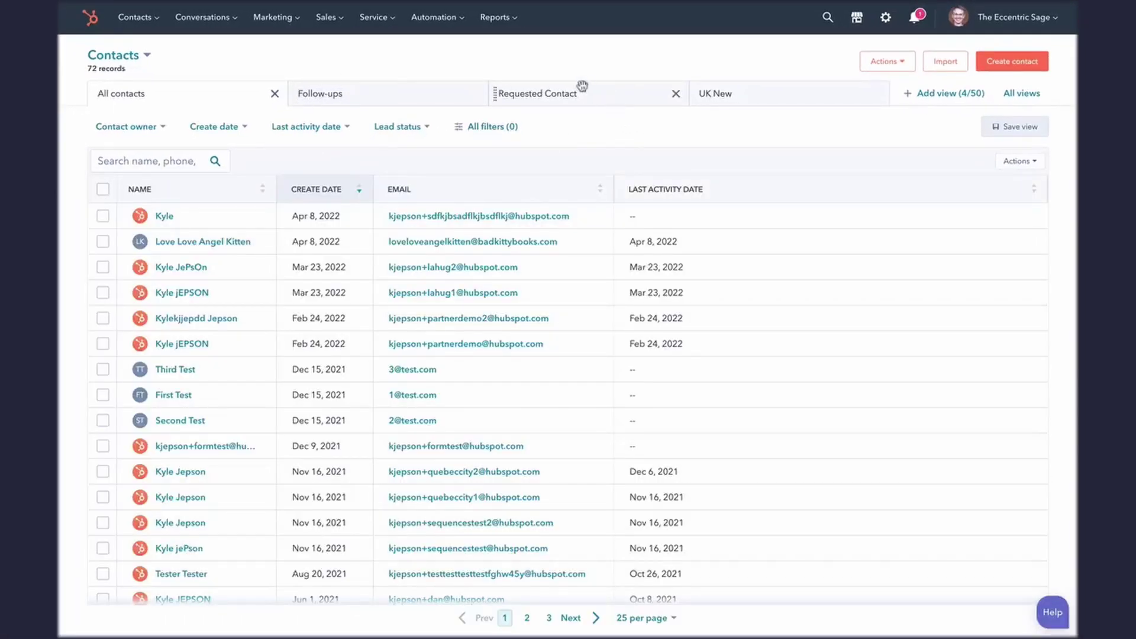
{"action": "left_click", "coordinate": [675, 94]}
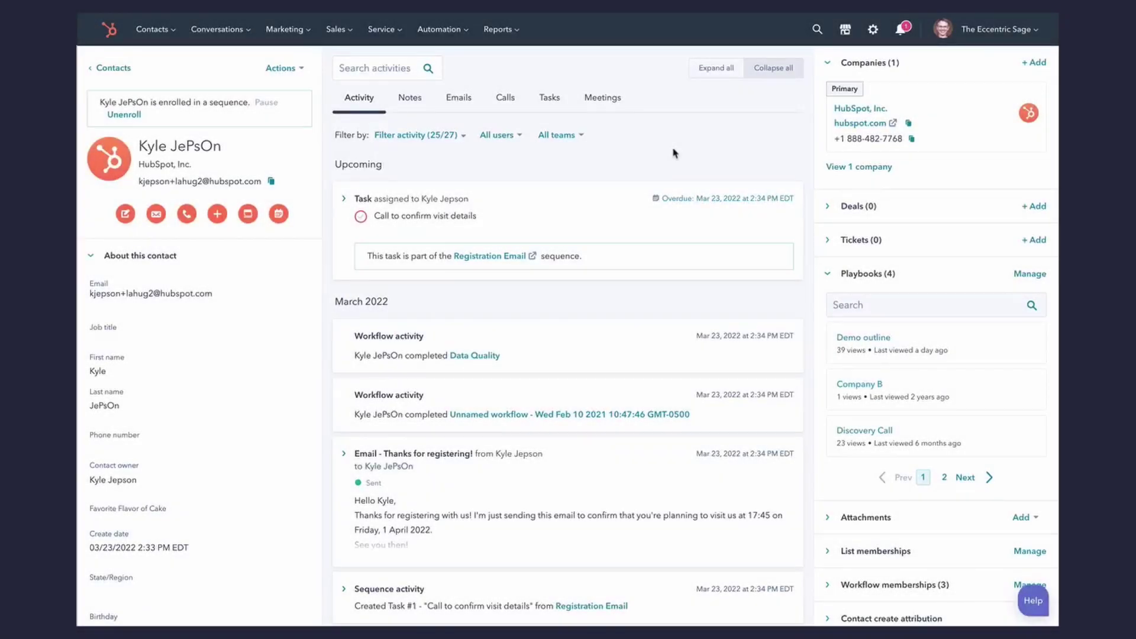
Step: Permanently delete the open contact and all its associated content
{"action": "left_click", "coordinate": [282, 69]}
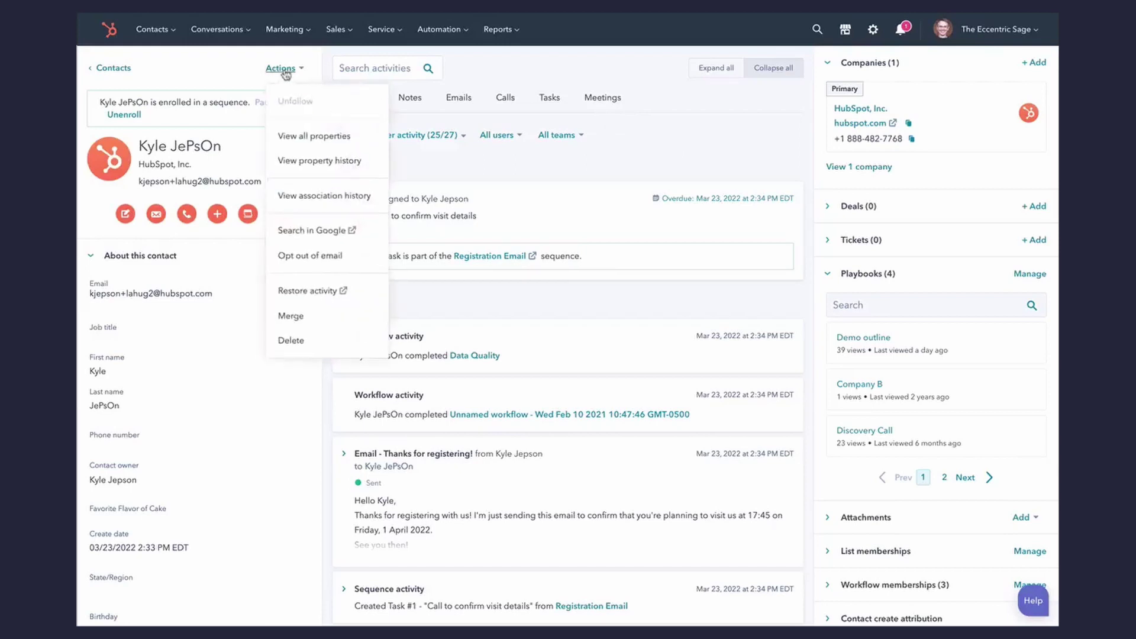
{"action": "left_click", "coordinate": [291, 340]}
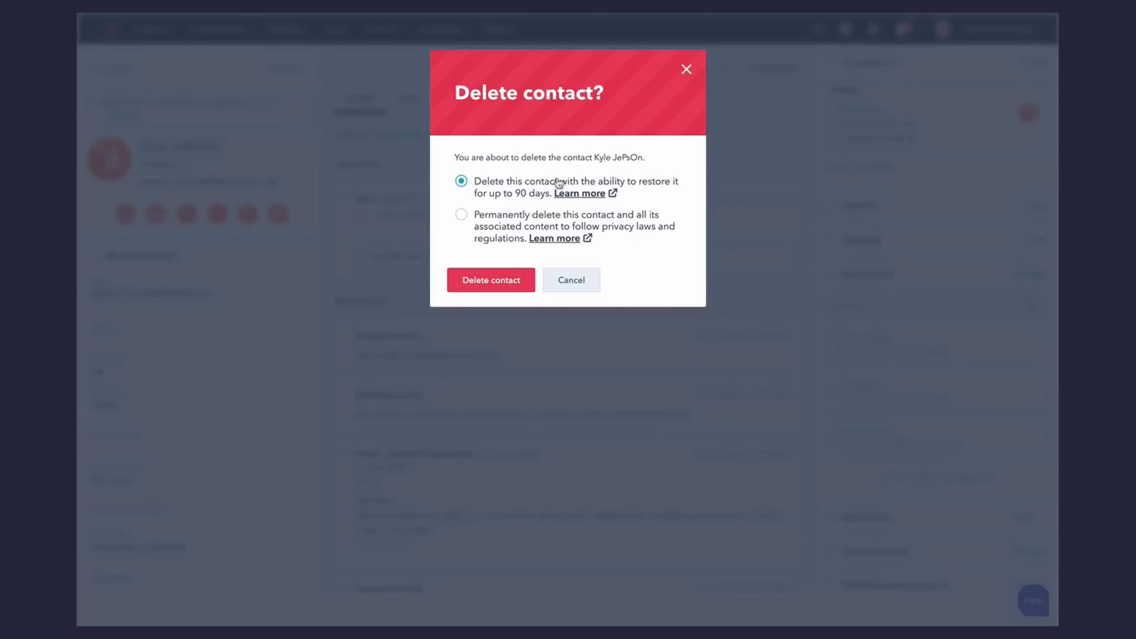
{"action": "left_click", "coordinate": [460, 215]}
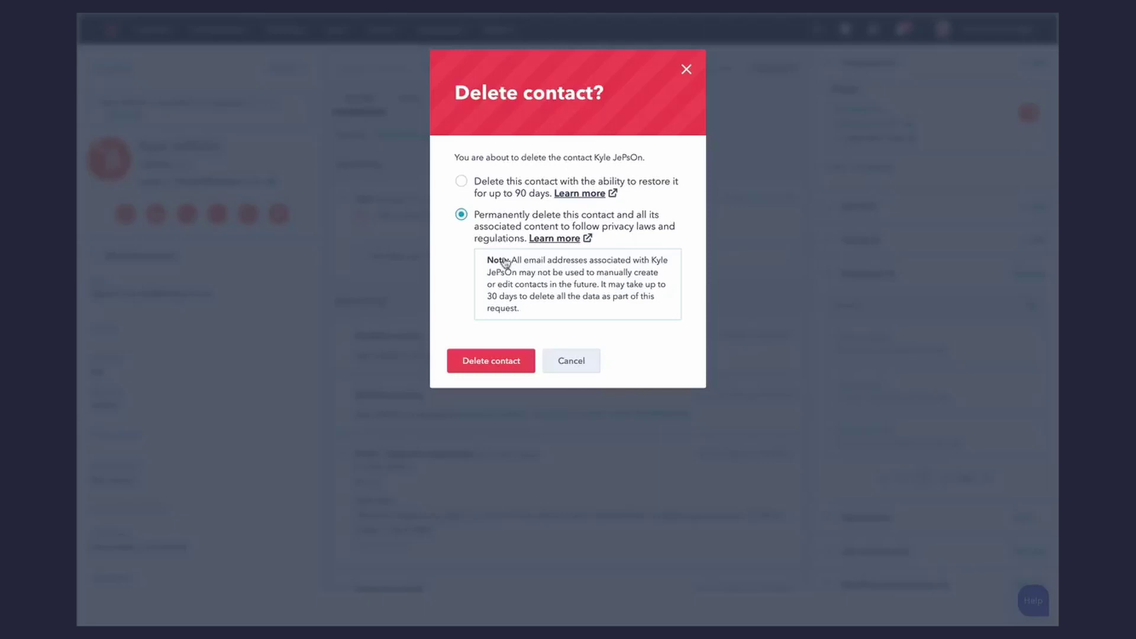
{"action": "left_click", "coordinate": [473, 362]}
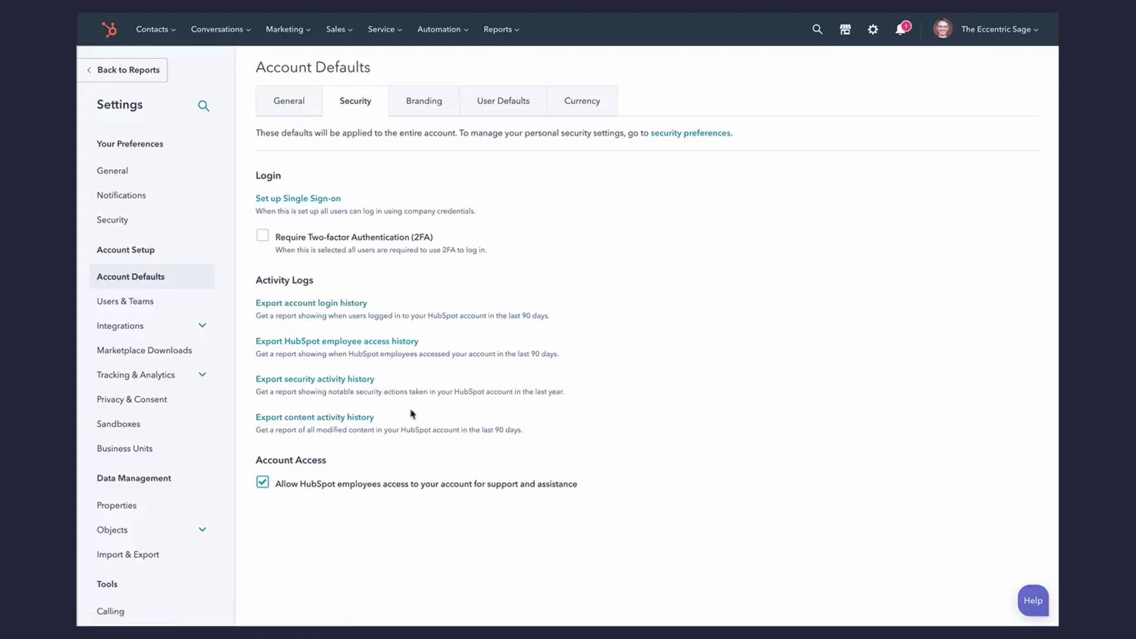
Step: Export the account's security activity history
{"action": "left_click", "coordinate": [337, 382]}
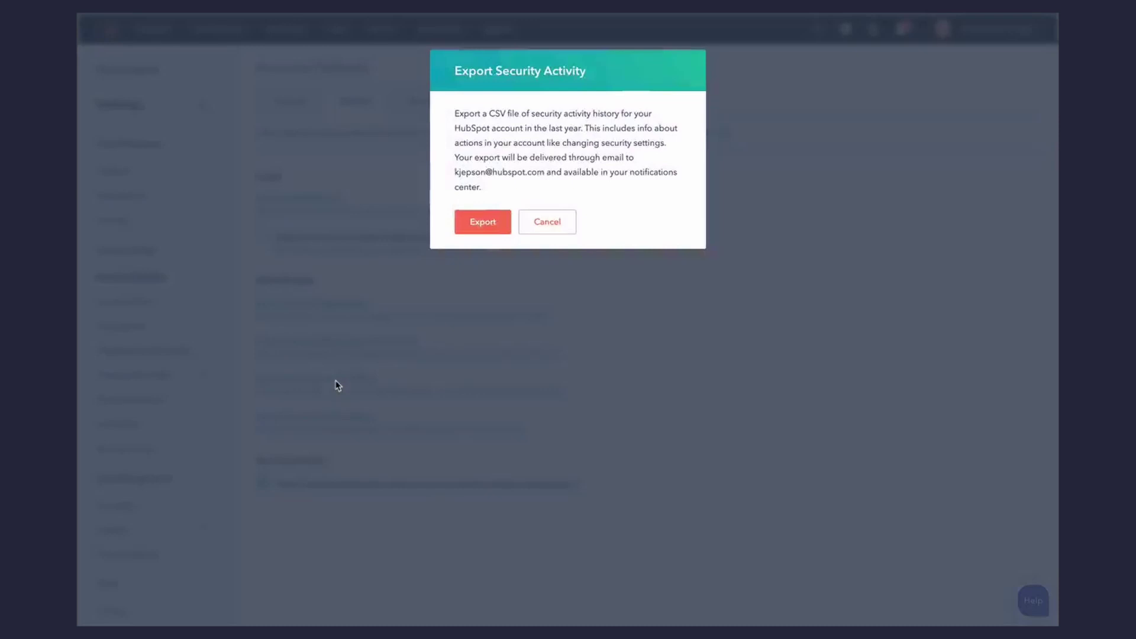
{"action": "left_click", "coordinate": [482, 223]}
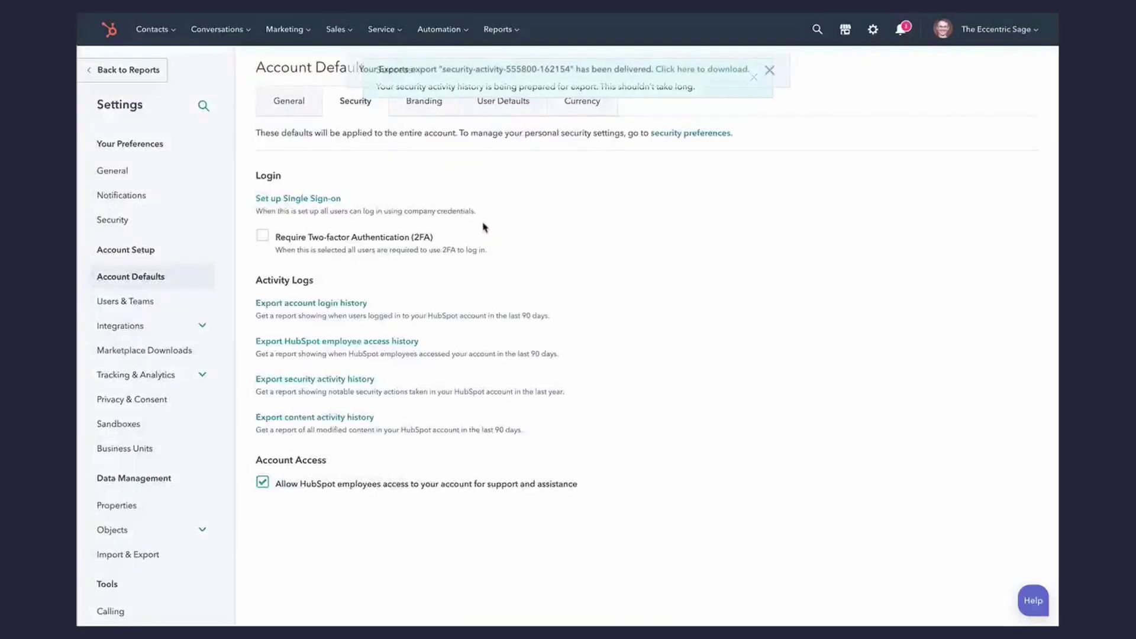
Step: Download the exported security activity history and open the CSV file
{"action": "left_click", "coordinate": [694, 73]}
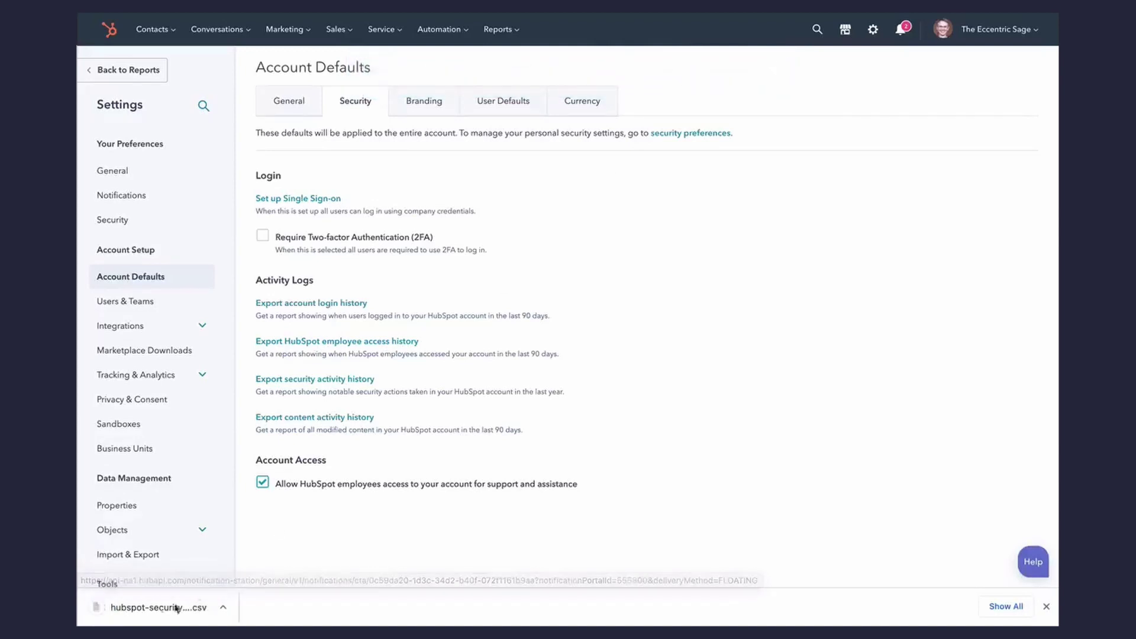
{"action": "left_click", "coordinate": [155, 609]}
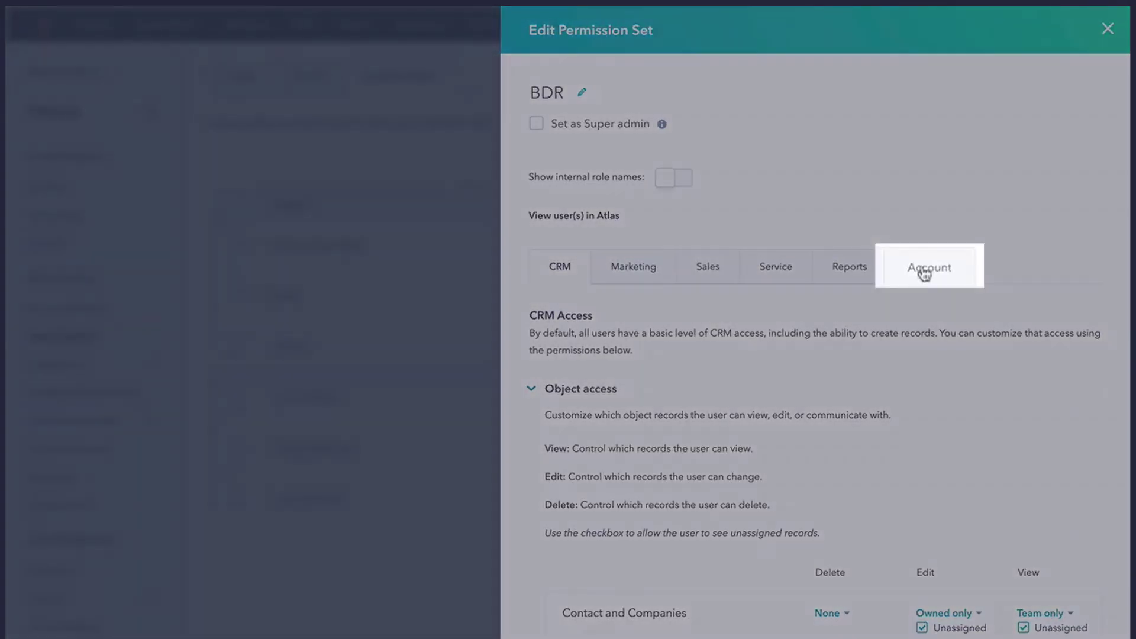
Step: Toggle the GDPR delete contacts permission in the account settings access of the BDR permission set
{"action": "left_click", "coordinate": [921, 269]}
{"action": "scroll", "coordinate": [926, 332], "scroll_direction": "down", "scroll_amount": 3}
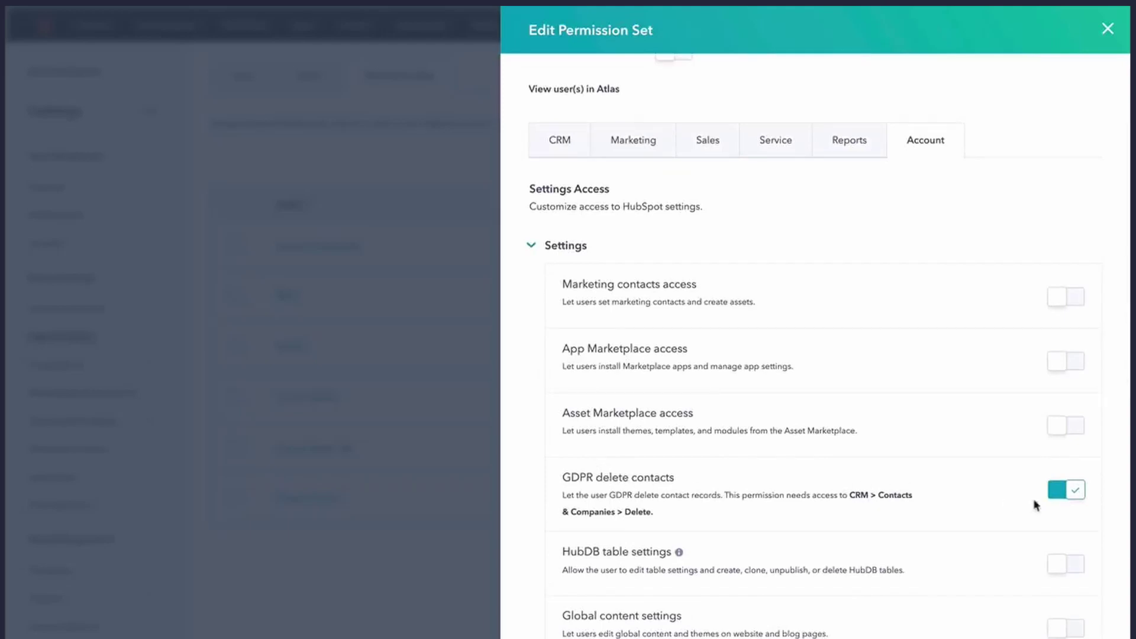
{"action": "left_click", "coordinate": [1059, 498]}
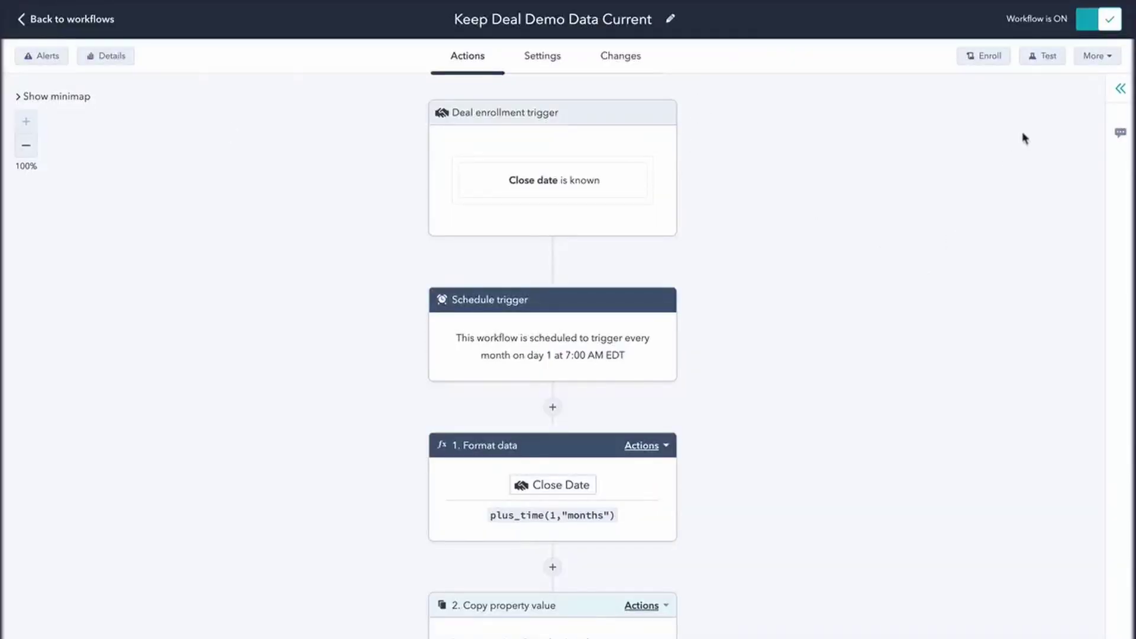
Step: View the enrollment history of the Keep Deal Demo Data Current workflow and check the deals available for filtering it
{"action": "left_click", "coordinate": [1098, 59]}
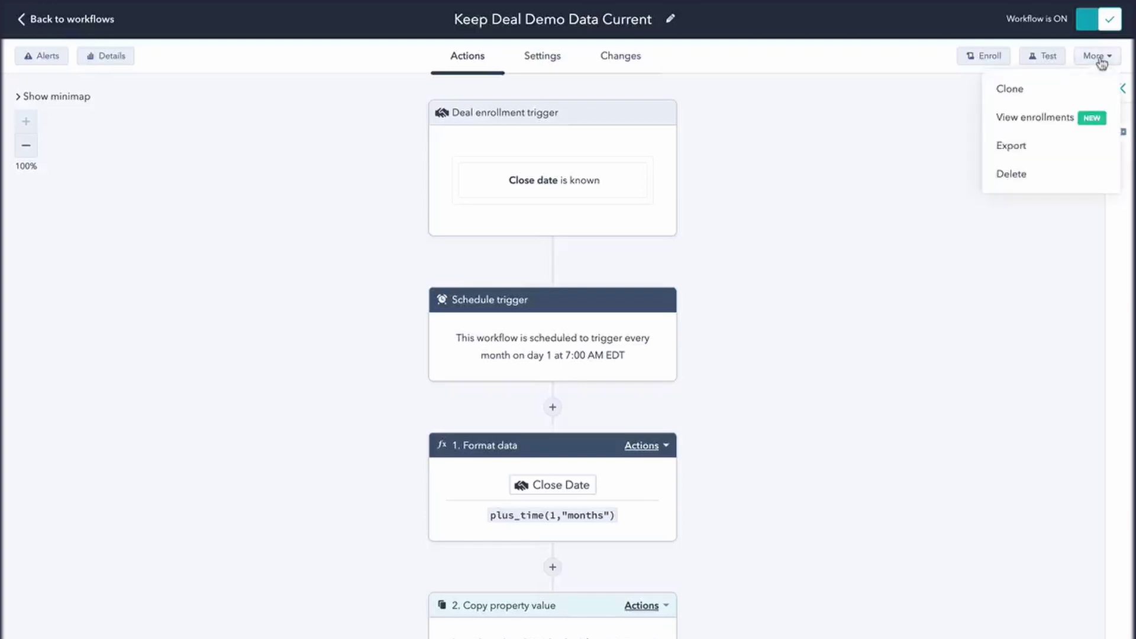
{"action": "left_click", "coordinate": [1038, 121]}
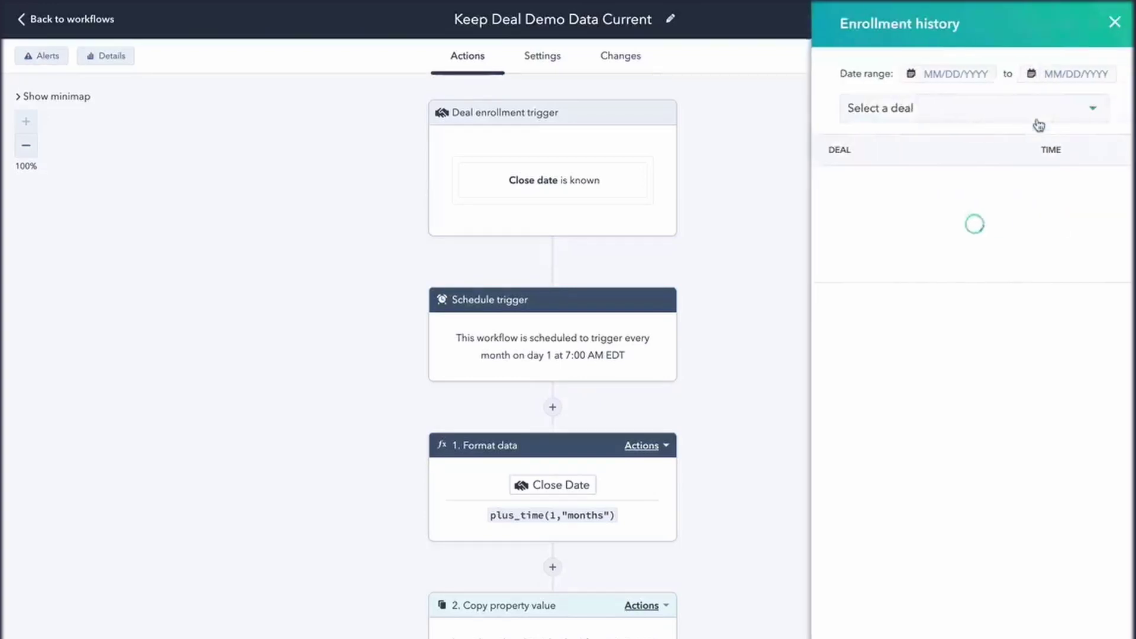
{"action": "scroll", "coordinate": [961, 498], "scroll_direction": "down", "scroll_amount": 12}
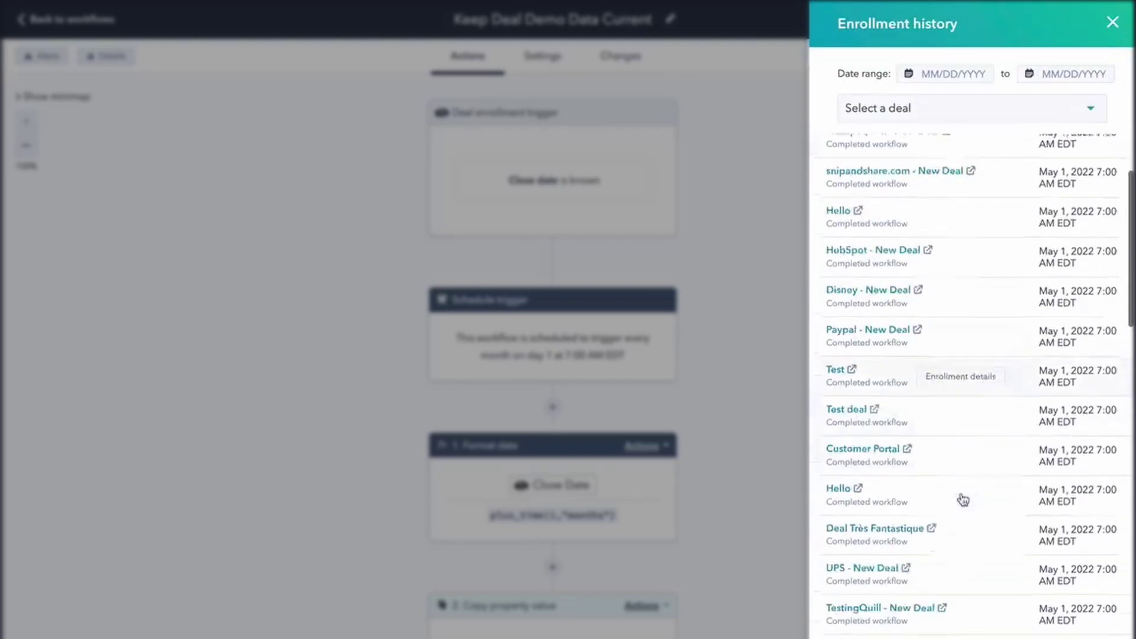
{"action": "scroll", "coordinate": [963, 498], "scroll_direction": "up", "scroll_amount": 15}
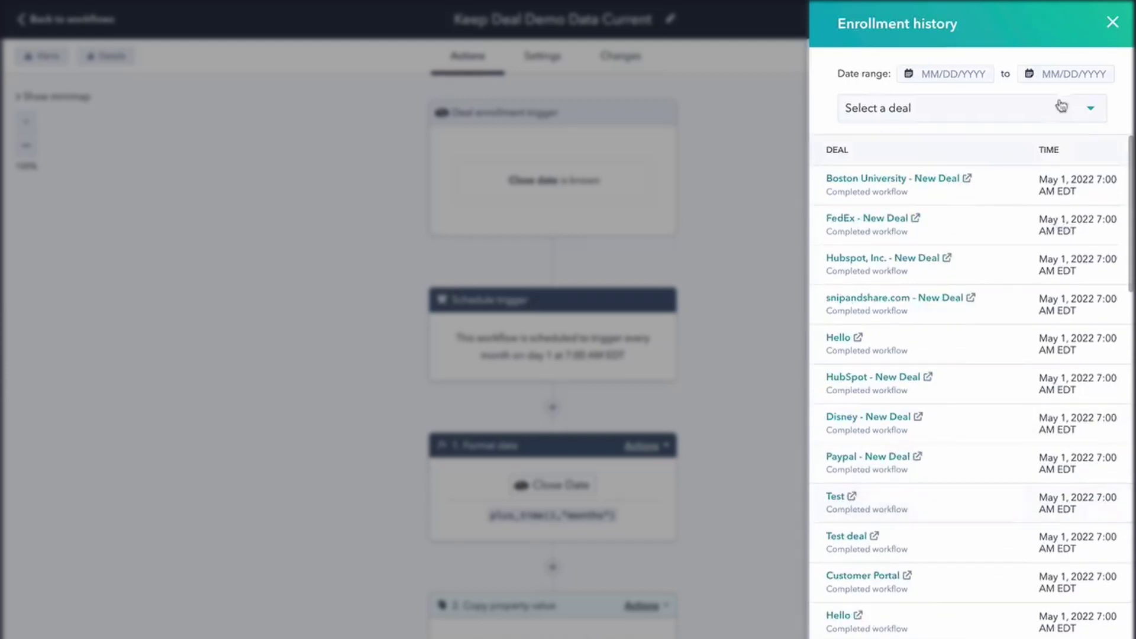
{"action": "left_click", "coordinate": [1088, 114]}
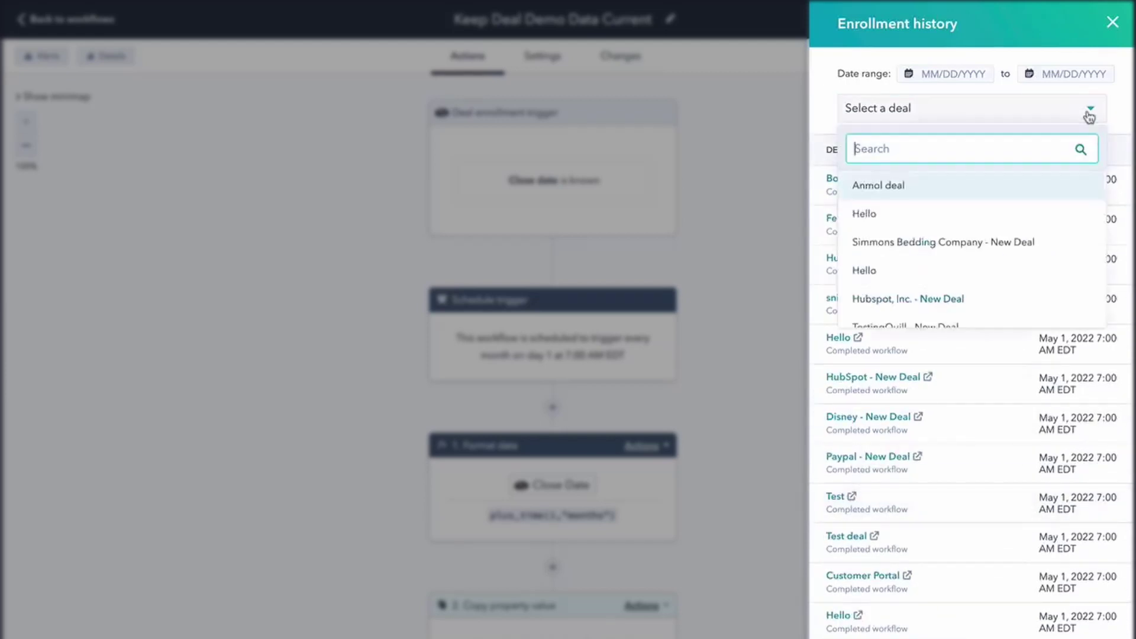
{"action": "left_click", "coordinate": [1088, 115]}
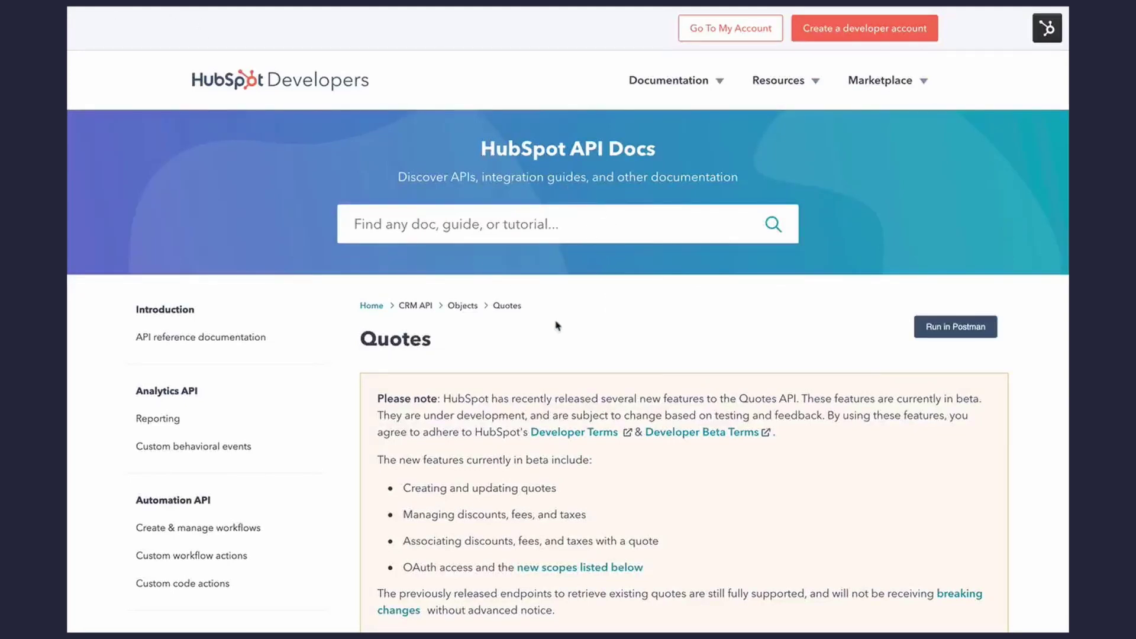
Step: Read through the Quotes API overview in the HubSpot developer documentation and highlight the new beta features
{"action": "scroll", "coordinate": [497, 337], "scroll_direction": "down", "scroll_amount": 8}
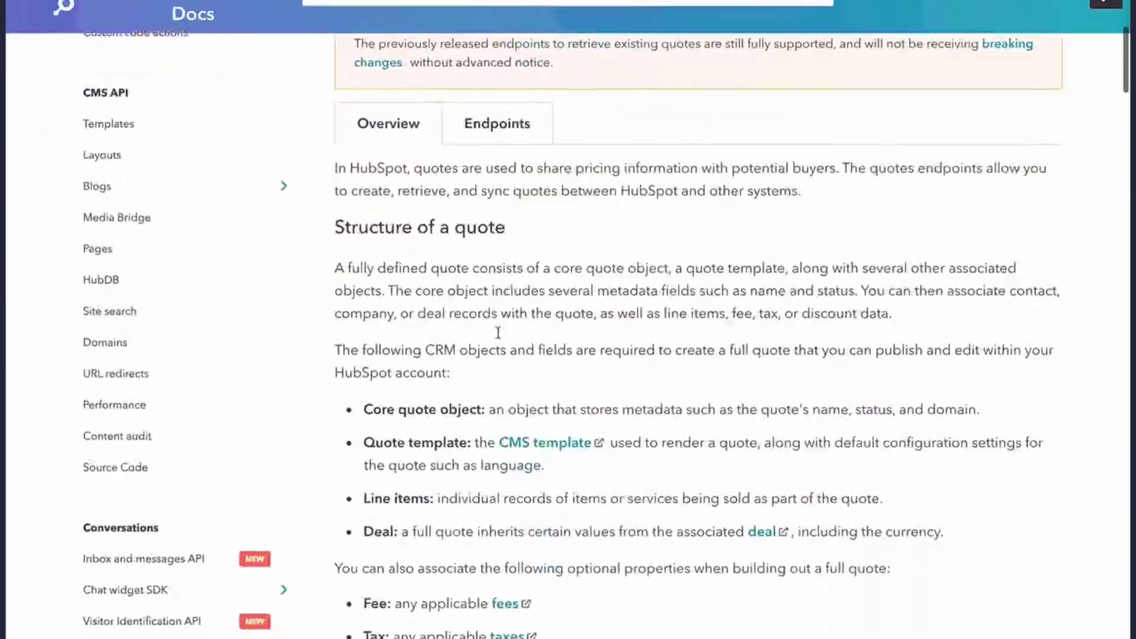
{"action": "scroll", "coordinate": [497, 333], "scroll_direction": "down", "scroll_amount": 15}
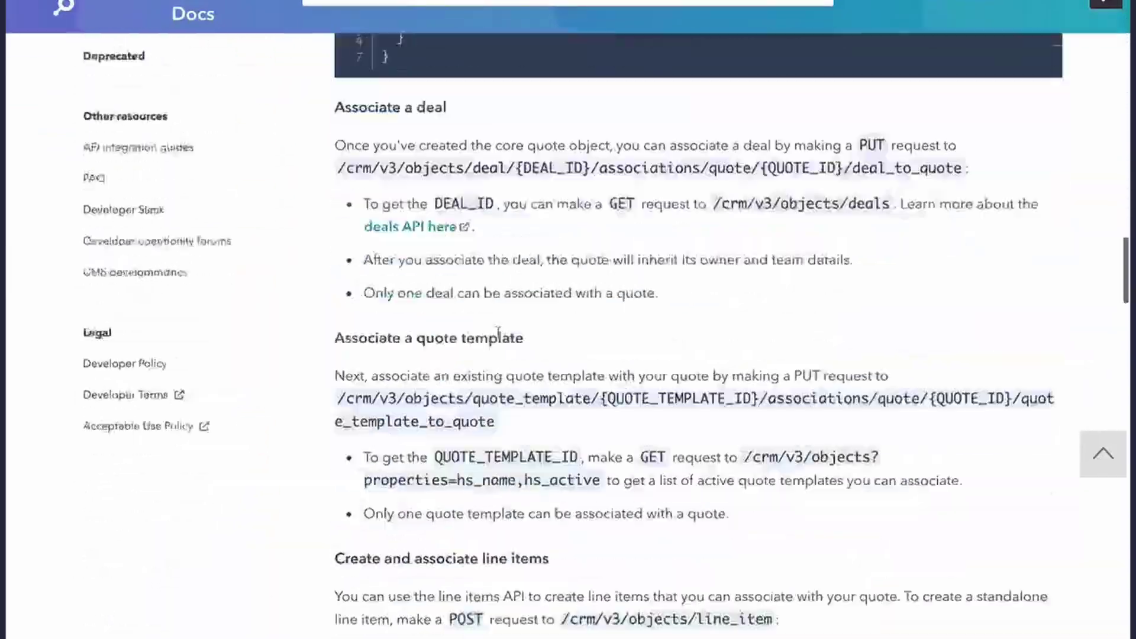
{"action": "scroll", "coordinate": [501, 339], "scroll_direction": "up", "scroll_amount": 8}
{"action": "scroll", "coordinate": [500, 339], "scroll_direction": "up", "scroll_amount": 15}
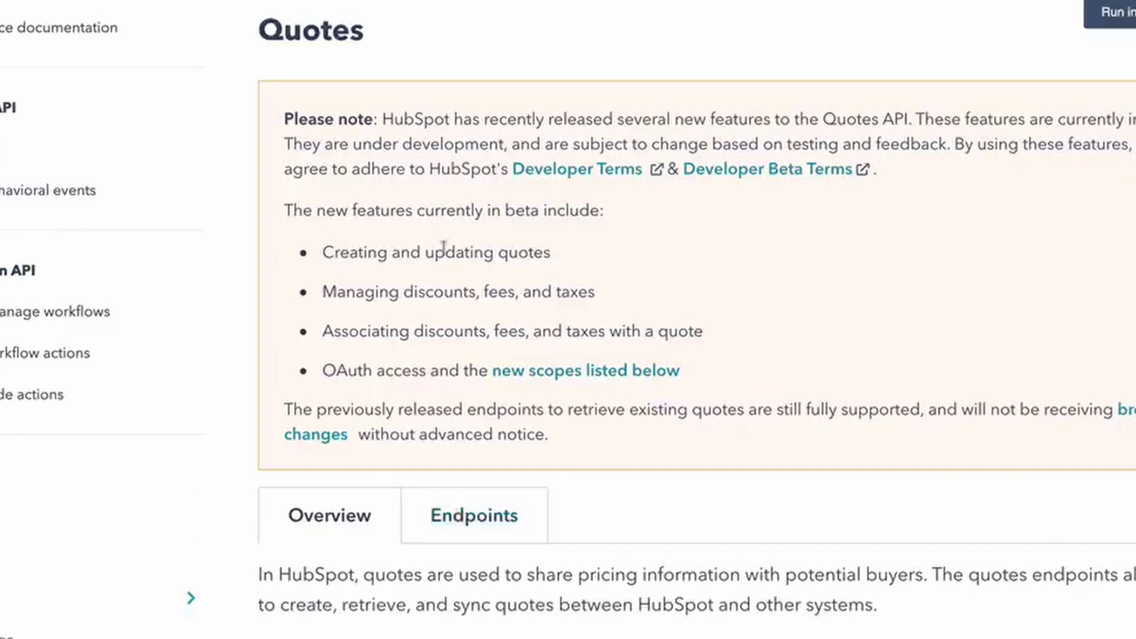
{"action": "left_click_drag", "start_coordinate": [330, 253], "coordinate": [563, 251]}
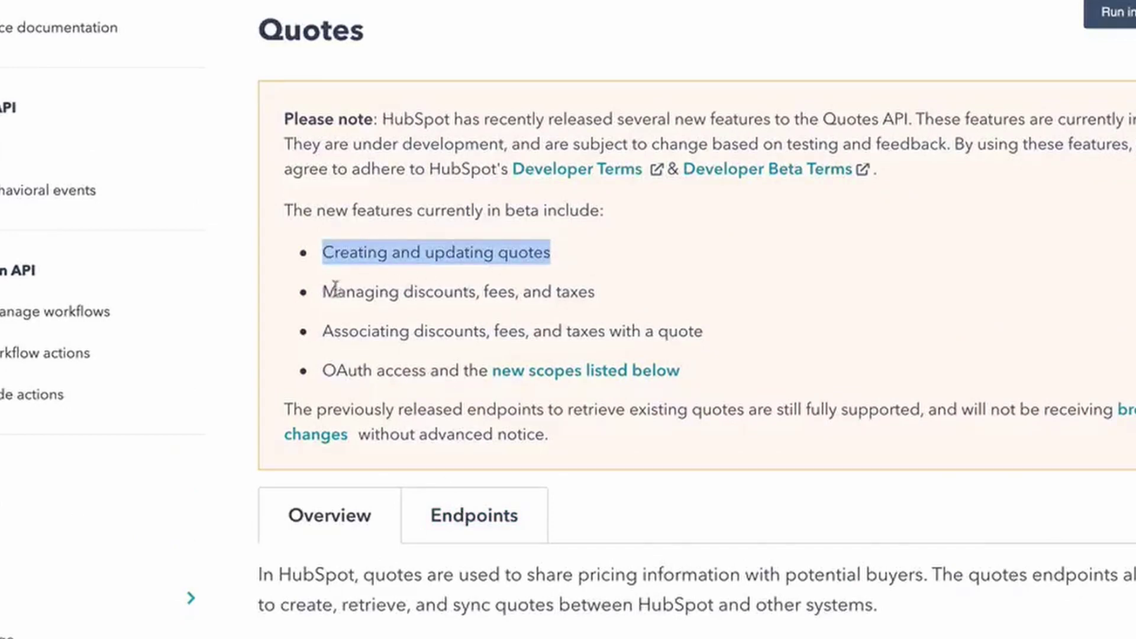
{"action": "left_click_drag", "start_coordinate": [336, 292], "coordinate": [661, 304]}
{"action": "left_click_drag", "start_coordinate": [334, 332], "coordinate": [732, 350]}
{"action": "left_click", "coordinate": [368, 370]}
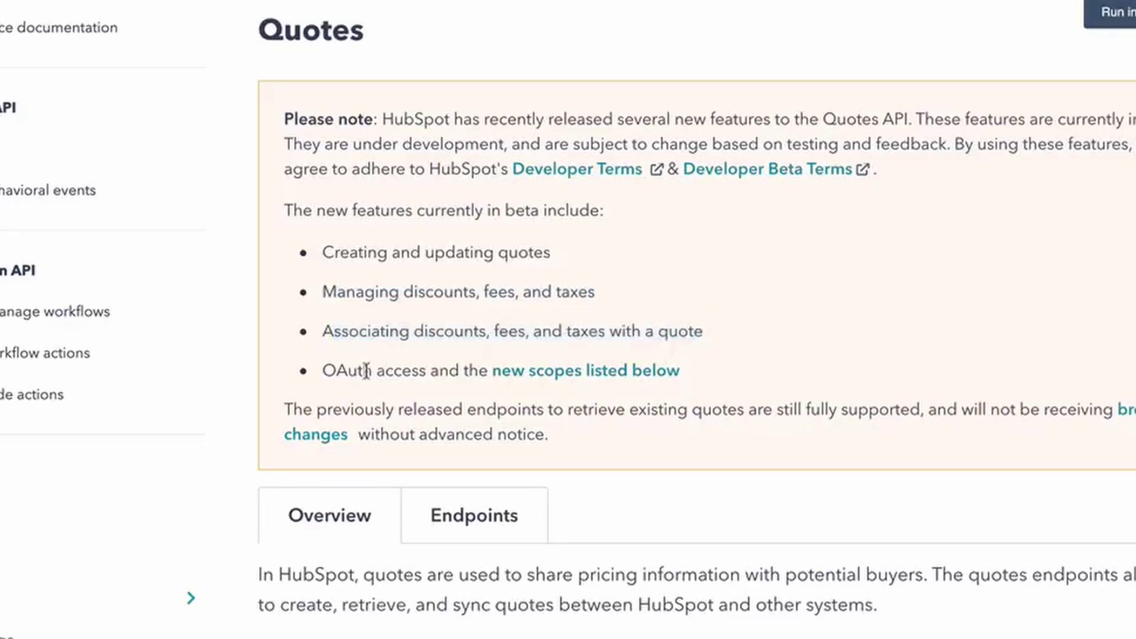
Step: Examine the list of endpoints available for the Quotes API
{"action": "left_click", "coordinate": [469, 508]}
{"action": "scroll", "coordinate": [464, 500], "scroll_direction": "down", "scroll_amount": 4}
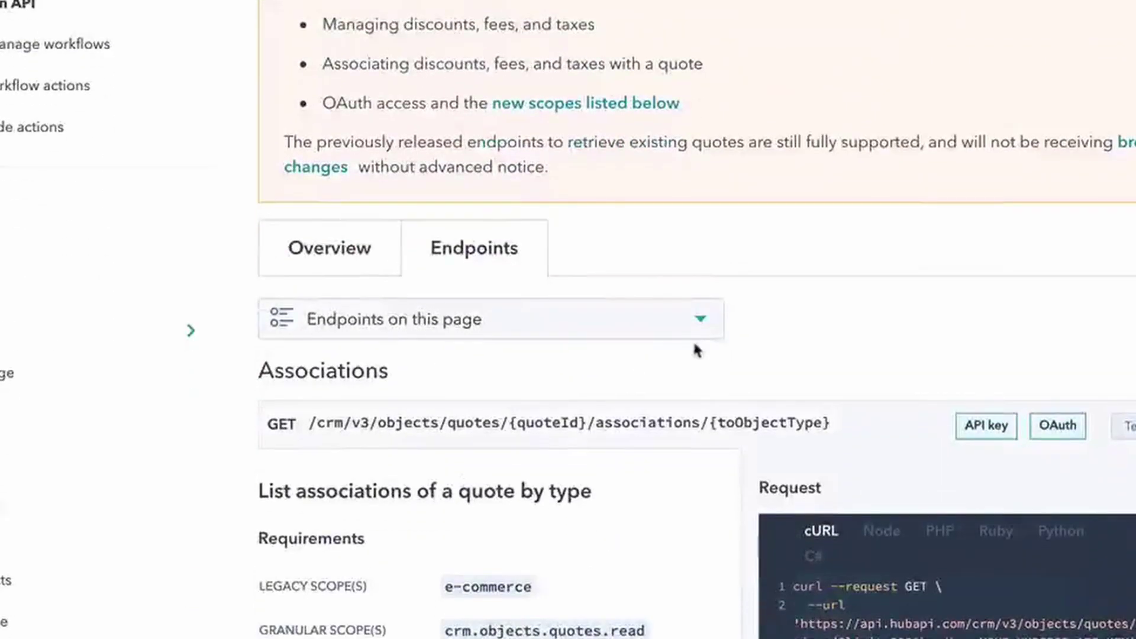
{"action": "left_click", "coordinate": [702, 319]}
{"action": "scroll", "coordinate": [512, 479], "scroll_direction": "down", "scroll_amount": 10}
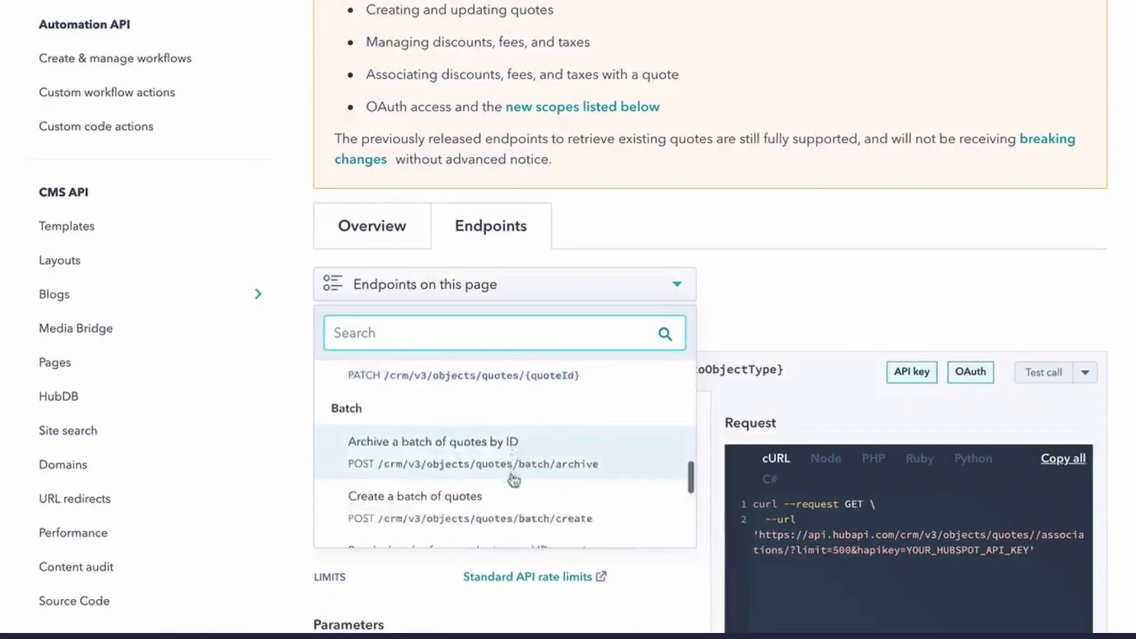
{"action": "scroll", "coordinate": [512, 477], "scroll_direction": "down", "scroll_amount": 1}
{"action": "scroll", "coordinate": [512, 476], "scroll_direction": "up", "scroll_amount": 8}
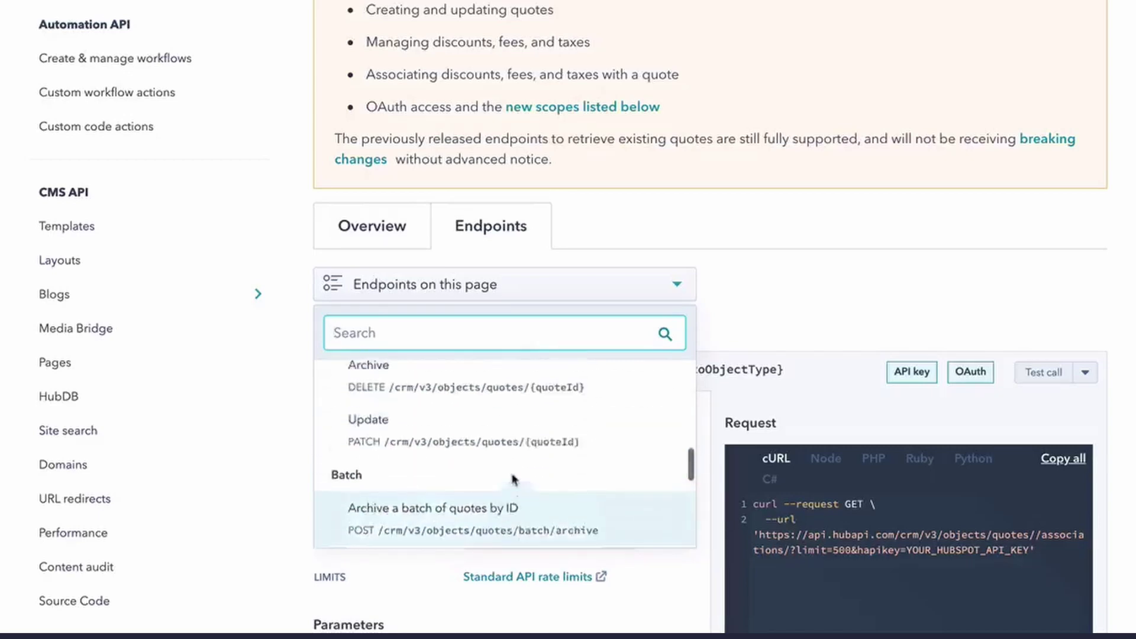
{"action": "scroll", "coordinate": [512, 478], "scroll_direction": "up", "scroll_amount": 6}
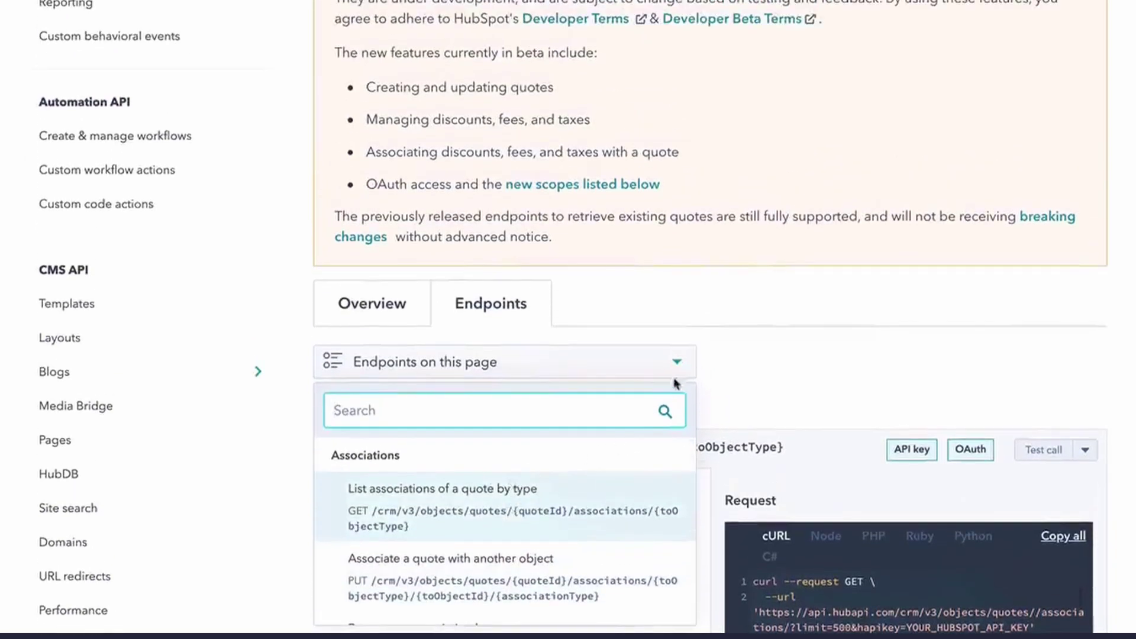
{"action": "left_click", "coordinate": [677, 362]}
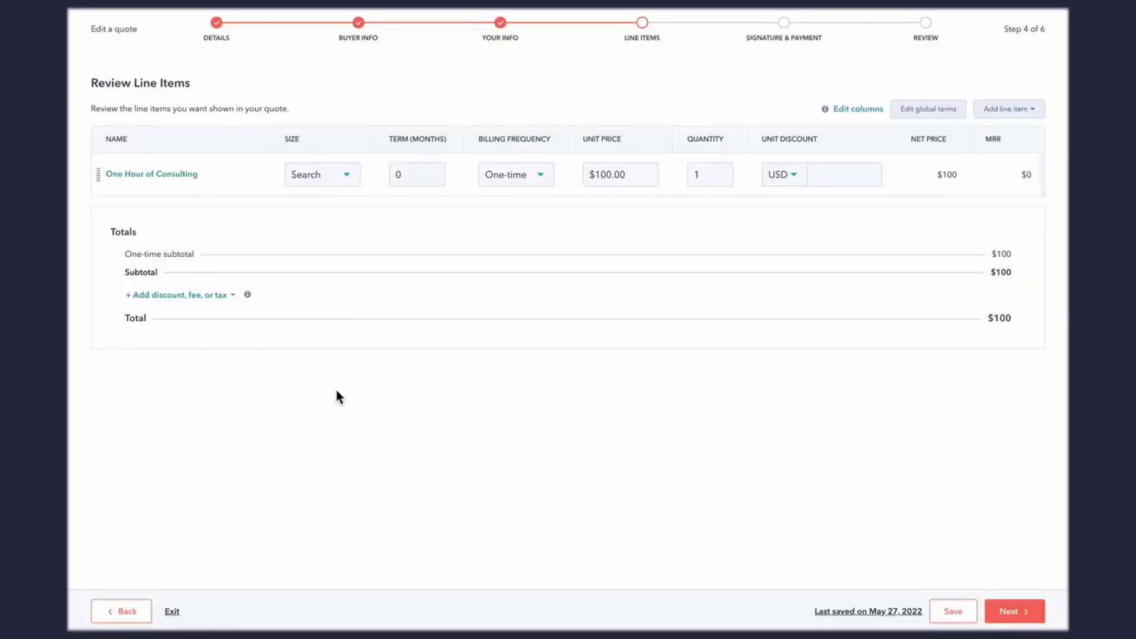
Step: Set the quantity of the One Hour of Consulting line item to 1.33333 in the quote
{"action": "mouse_move", "coordinate": [165, 181]}
{"action": "mouse_move", "coordinate": [681, 194]}
{"action": "type", "text": ".5"}
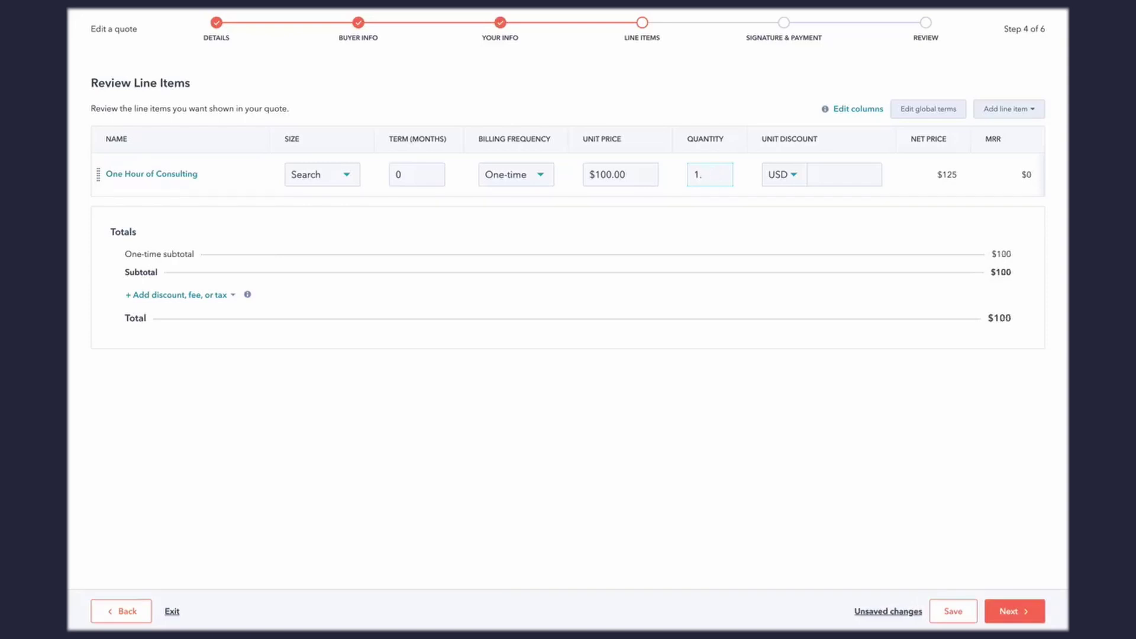
{"action": "type", "text": "33333"}
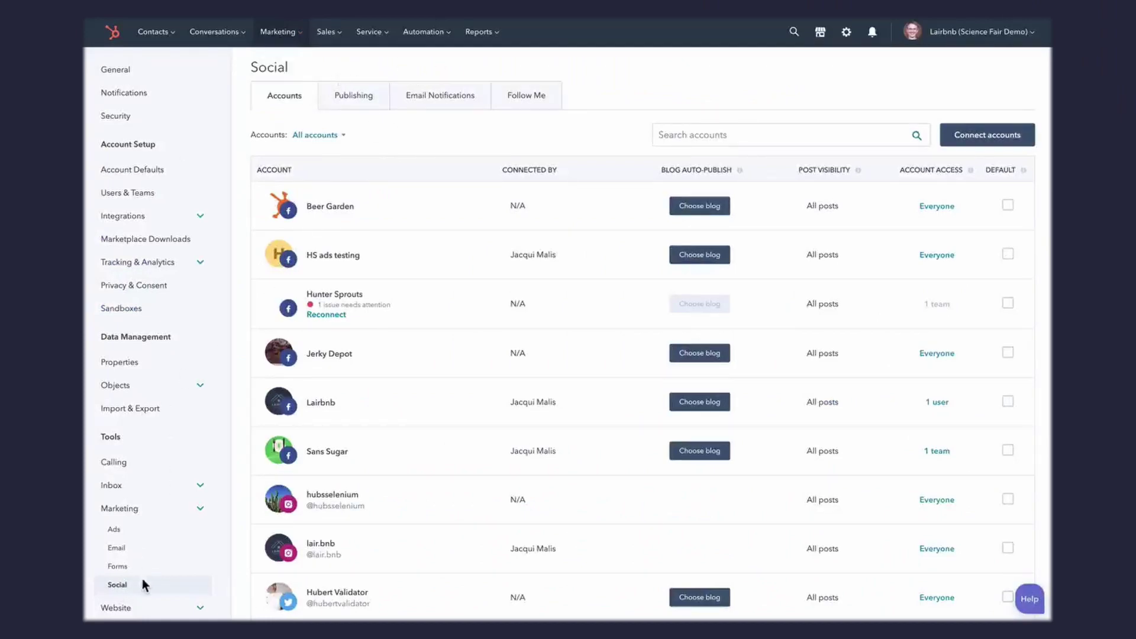
Step: Restrict access to the Beer Garden social account to the Canada, Toronto and UK teams and save
{"action": "scroll", "coordinate": [441, 419], "scroll_direction": "down", "scroll_amount": 5}
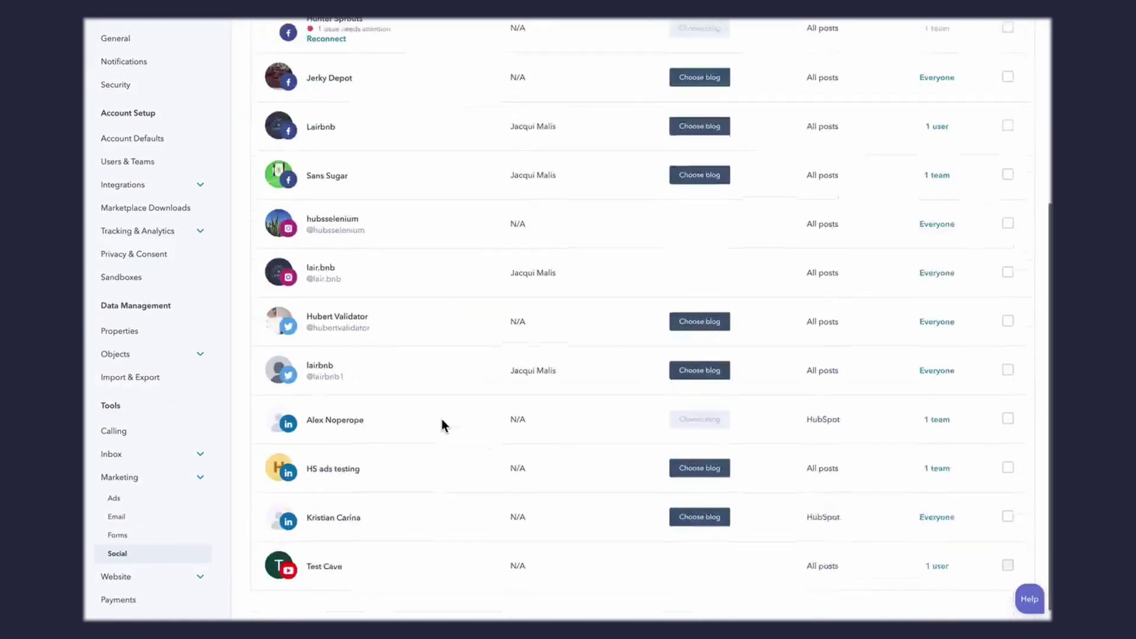
{"action": "scroll", "coordinate": [441, 419], "scroll_direction": "up", "scroll_amount": 5}
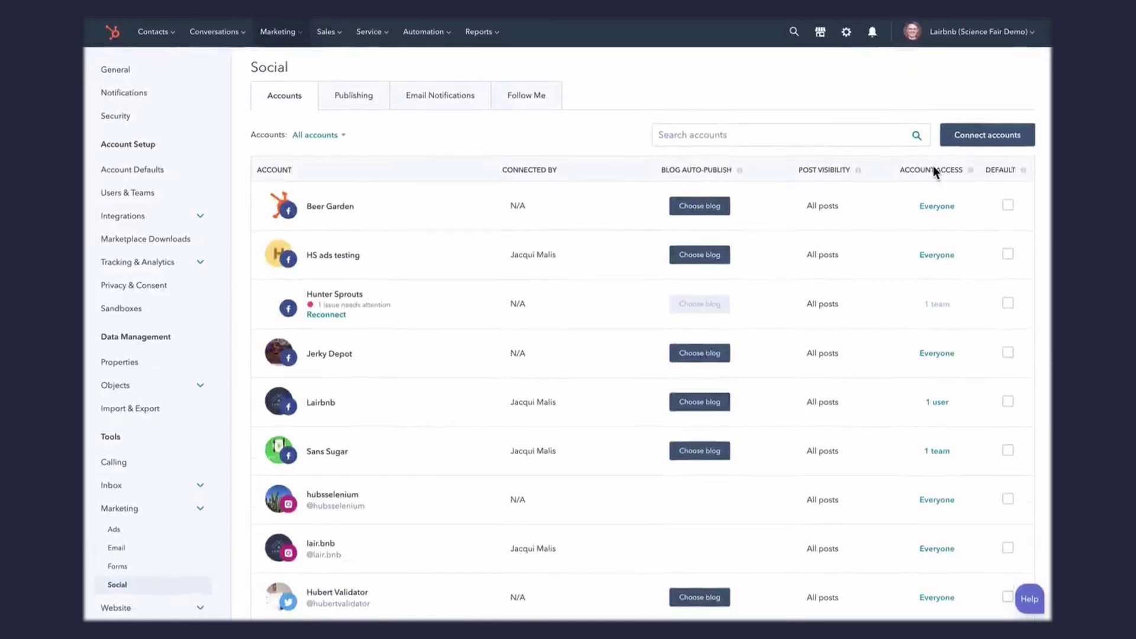
{"action": "mouse_move", "coordinate": [880, 211]}
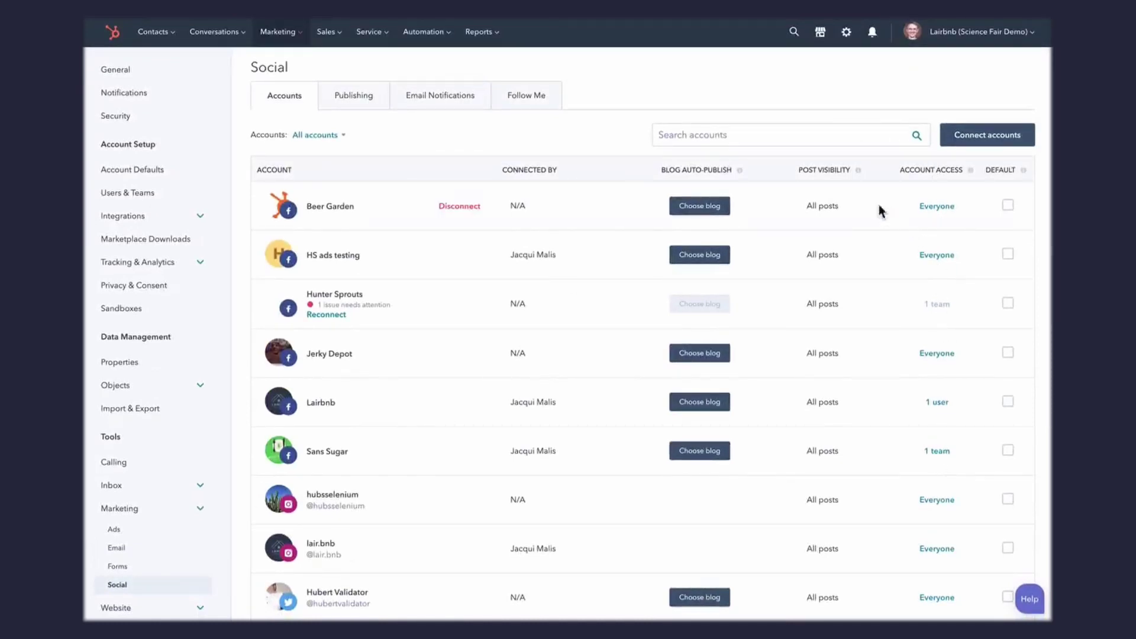
{"action": "left_click", "coordinate": [935, 206]}
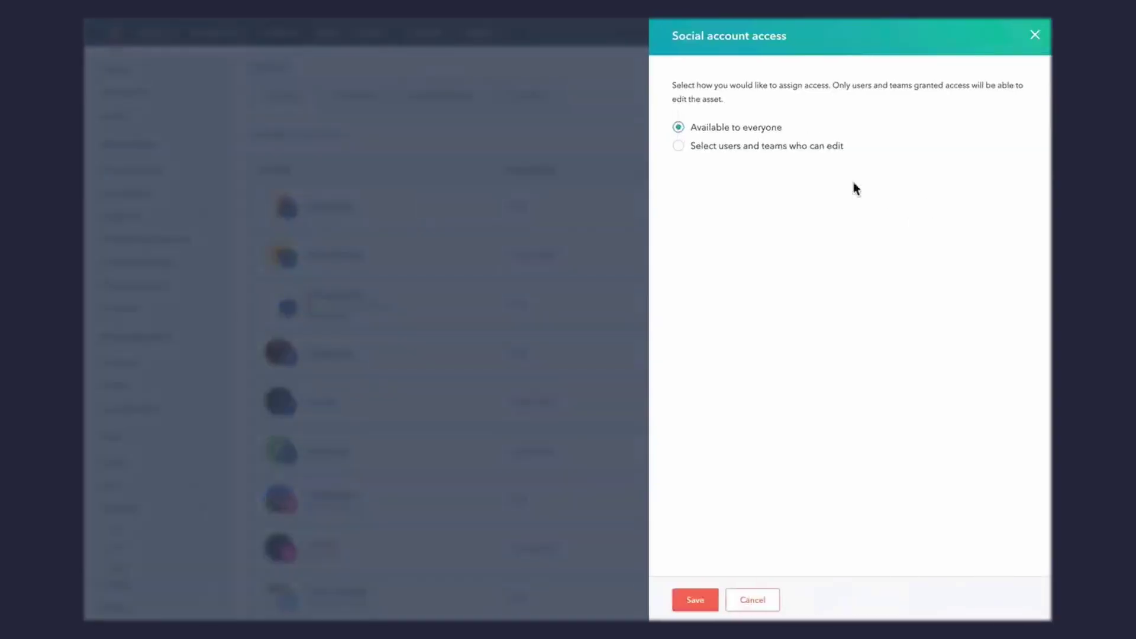
{"action": "left_click", "coordinate": [763, 148]}
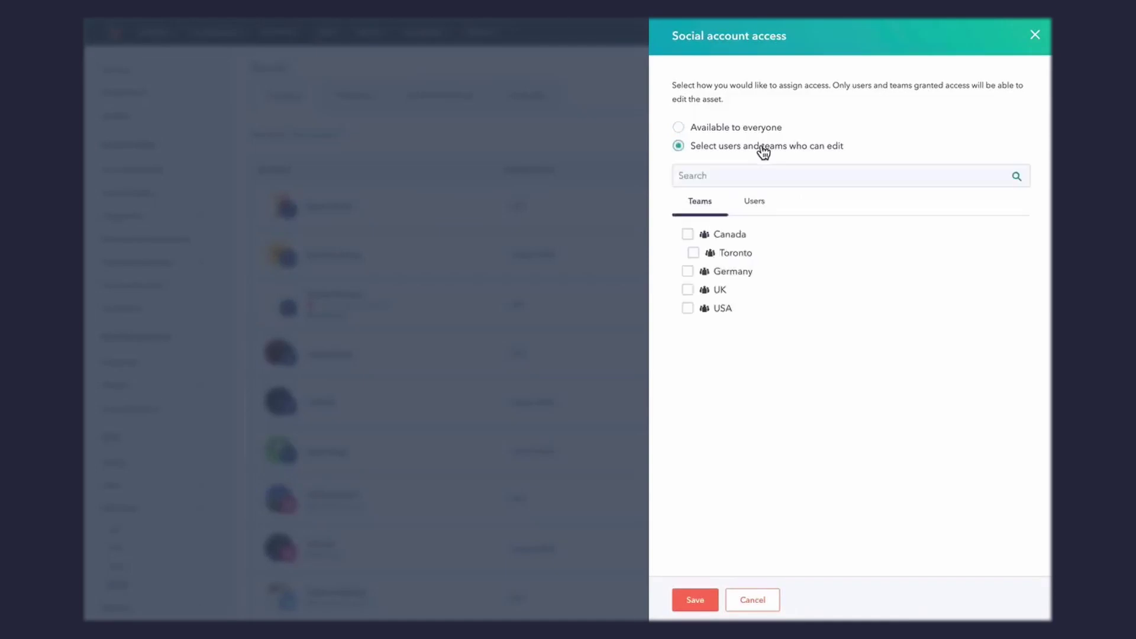
{"action": "left_click", "coordinate": [687, 235]}
{"action": "left_click", "coordinate": [693, 324]}
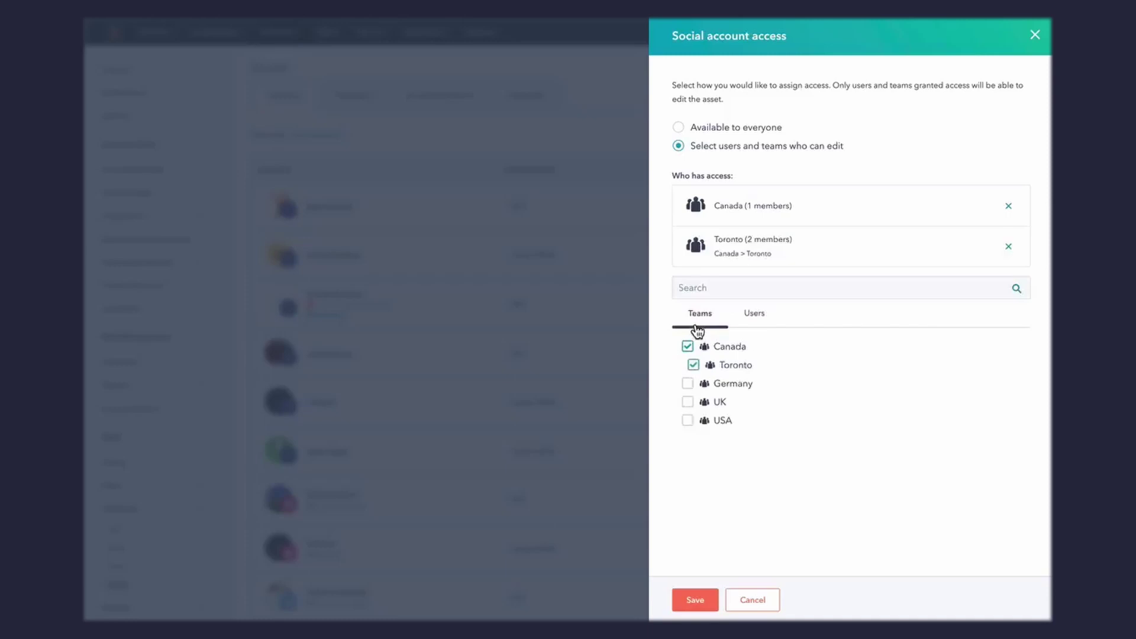
{"action": "left_click", "coordinate": [688, 402]}
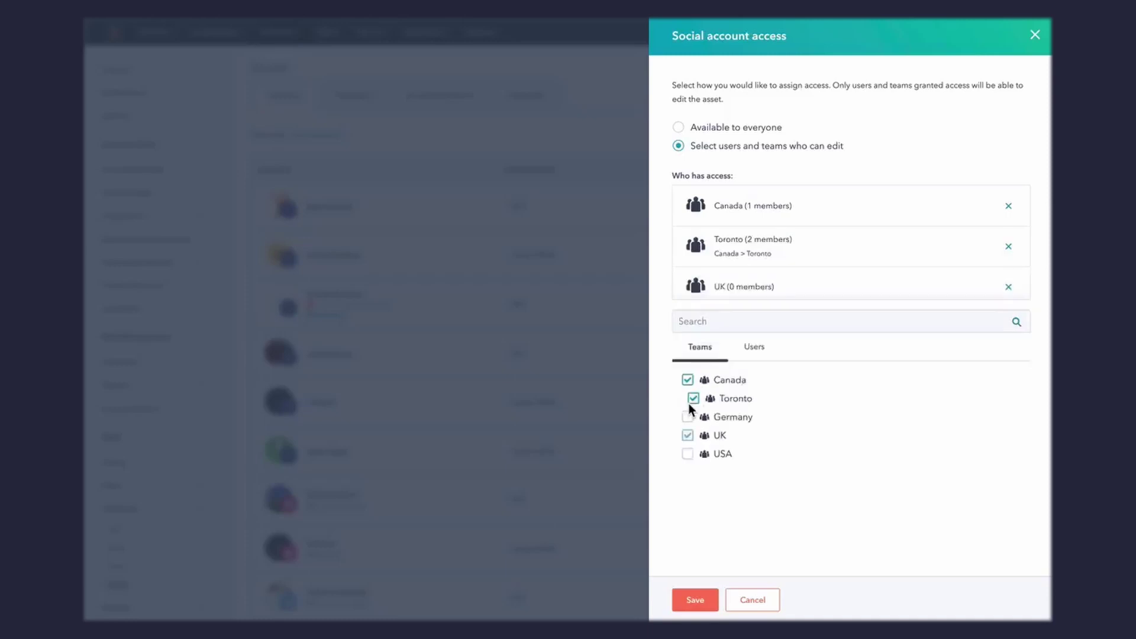
{"action": "left_click", "coordinate": [694, 602]}
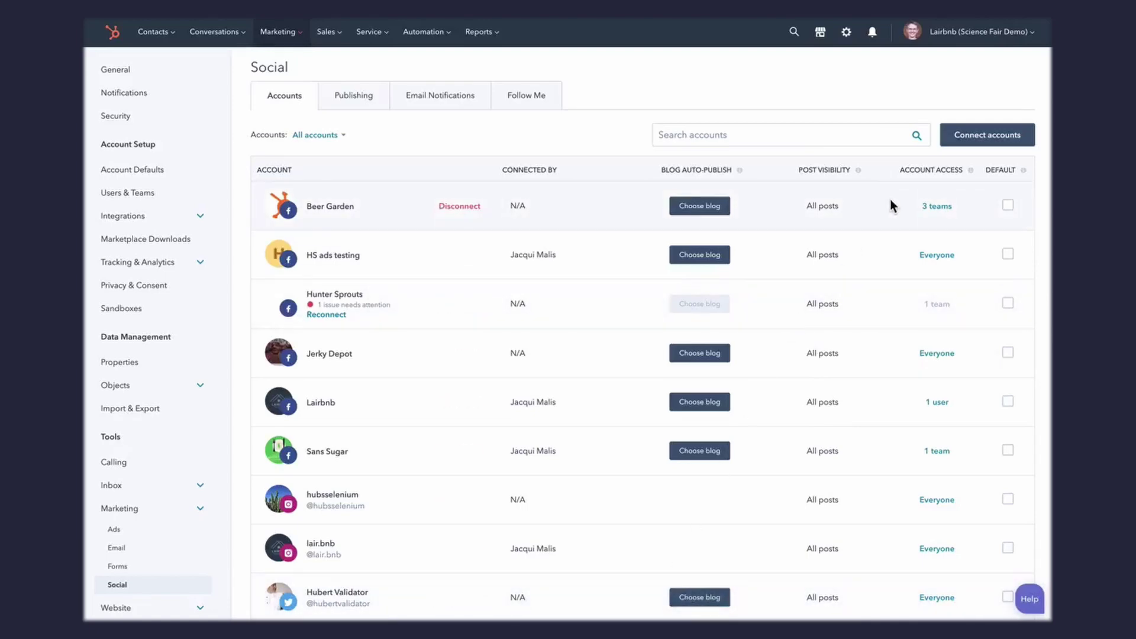
Step: Return to the social posts overview and filter the published posts by the Toronto team
{"action": "scroll", "coordinate": [135, 199], "scroll_direction": "up", "scroll_amount": 2}
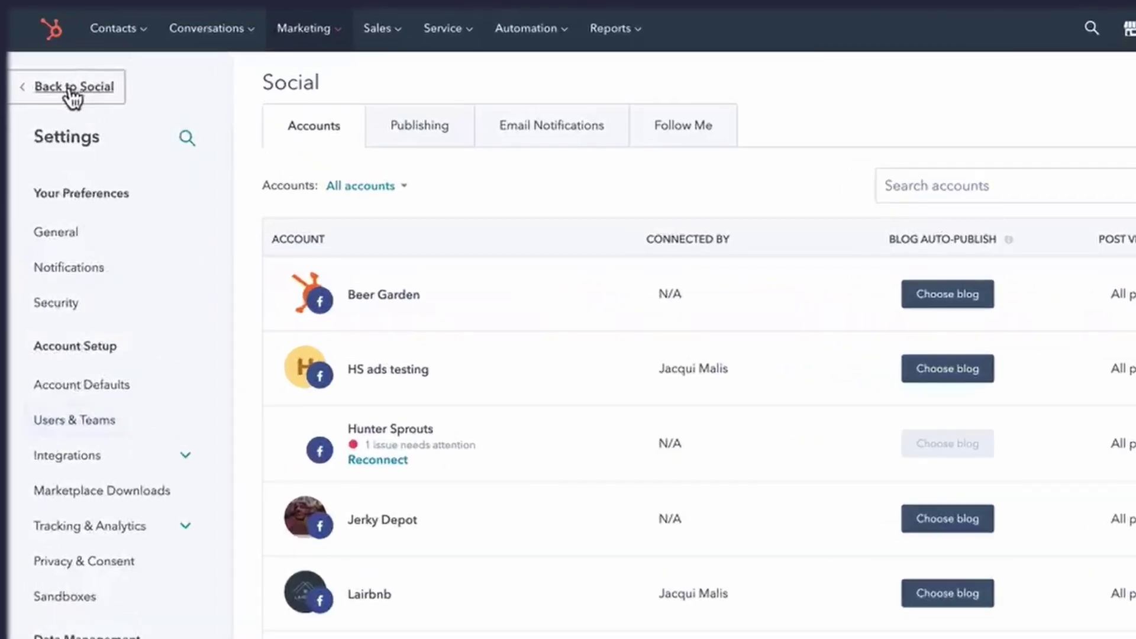
{"action": "left_click", "coordinate": [83, 89]}
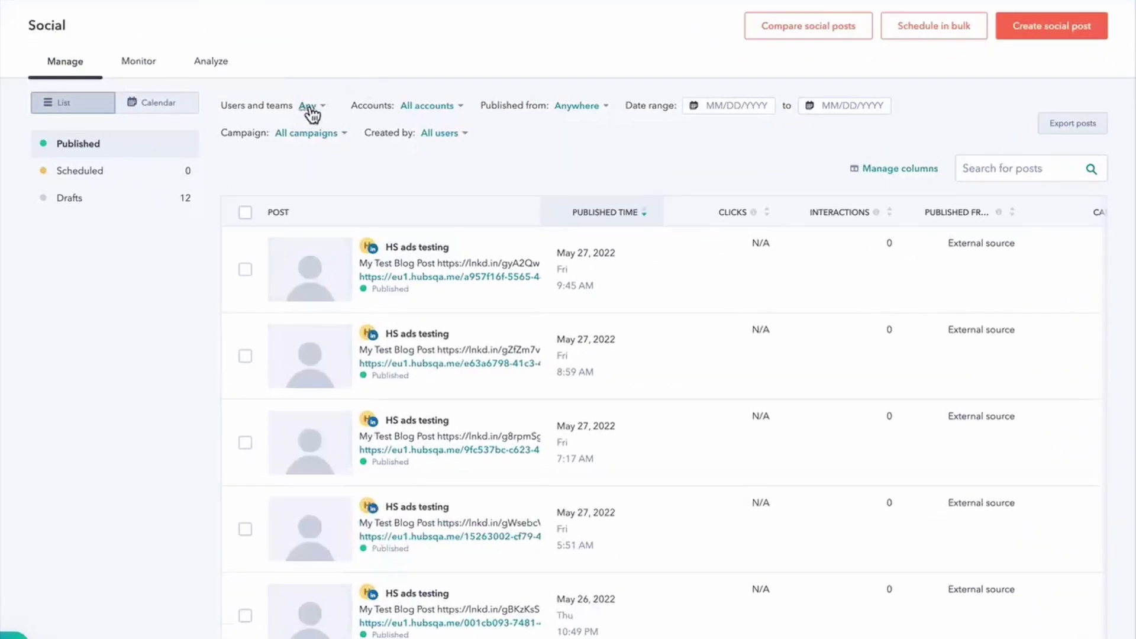
{"action": "left_click", "coordinate": [309, 108]}
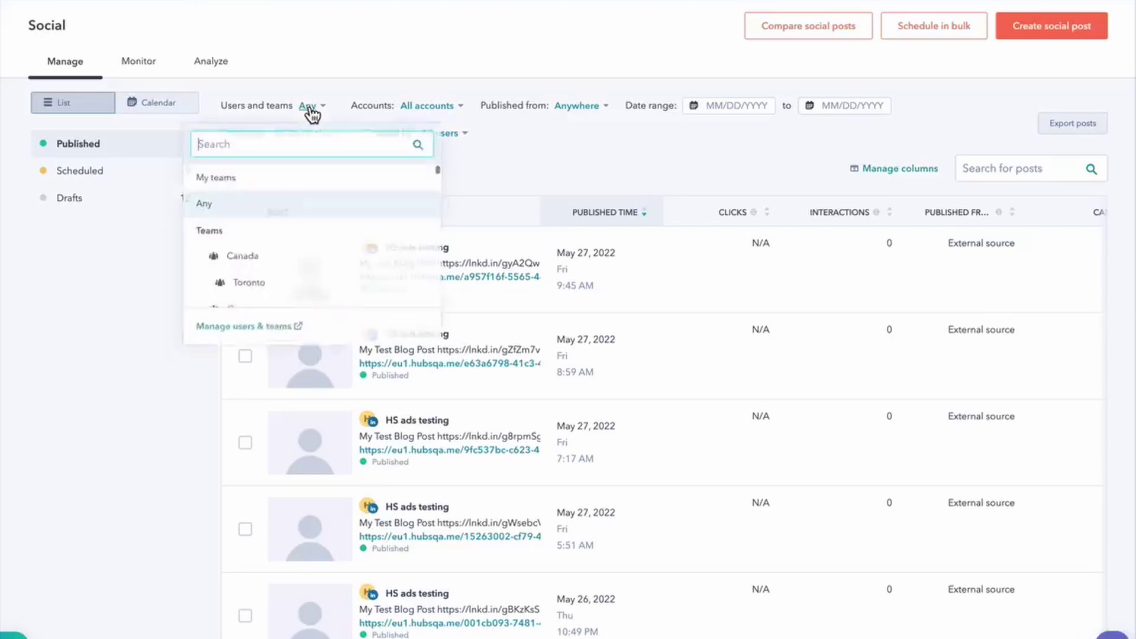
{"action": "scroll", "coordinate": [348, 224], "scroll_direction": "down", "scroll_amount": 2}
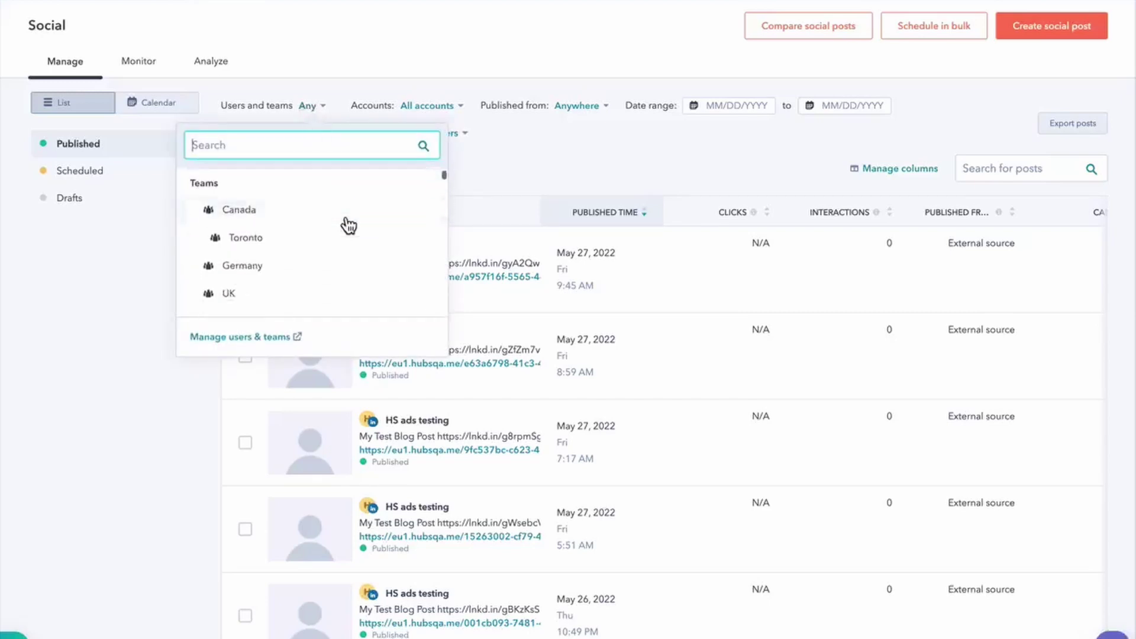
{"action": "left_click", "coordinate": [299, 238]}
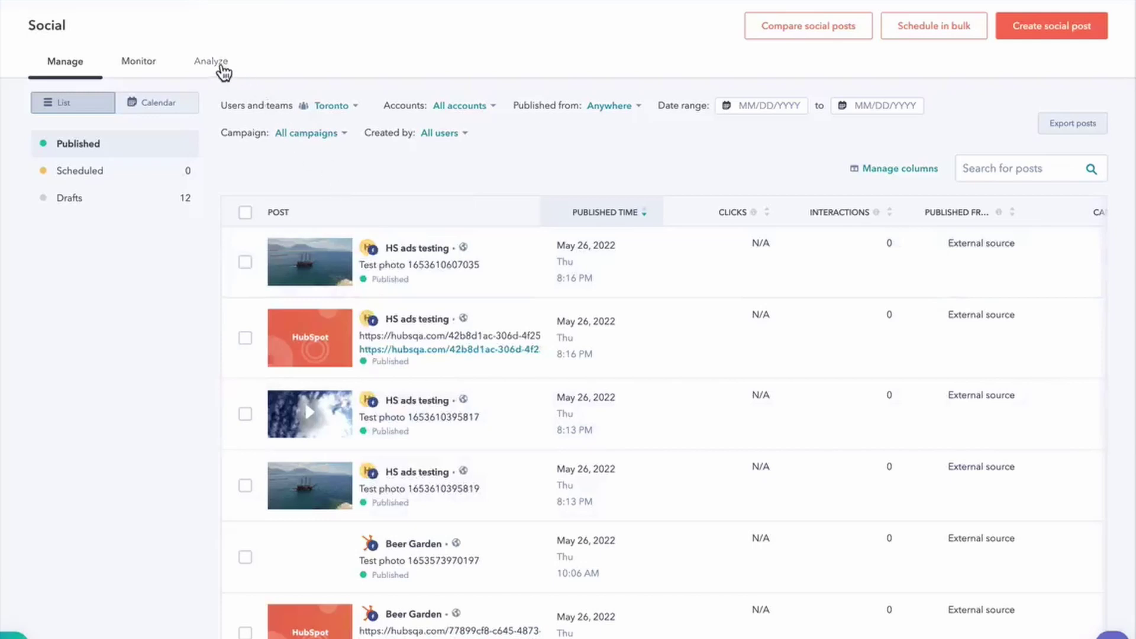
Step: Open the social analytics reports and filter them by the UK team to review the charts
{"action": "left_click", "coordinate": [223, 71]}
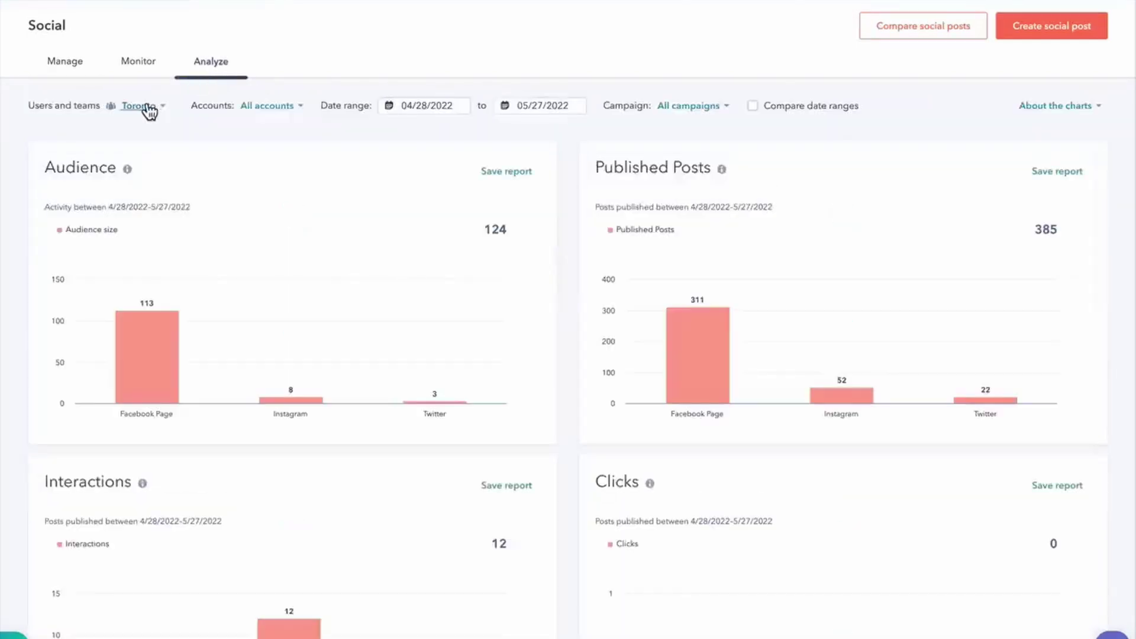
{"action": "left_click", "coordinate": [149, 110]}
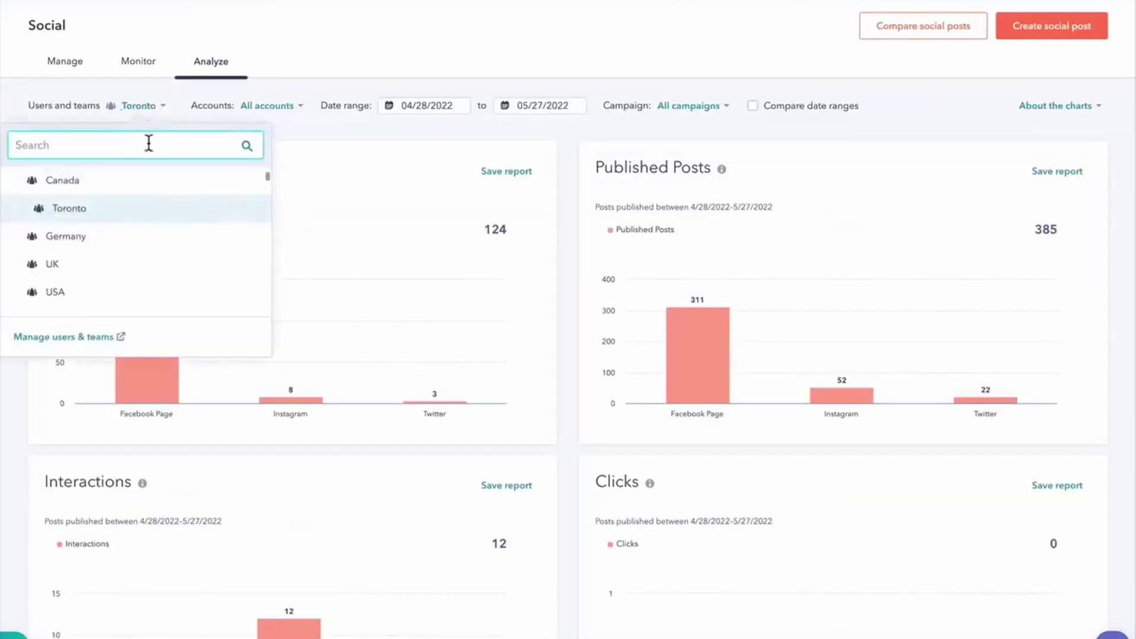
{"action": "left_click", "coordinate": [91, 261]}
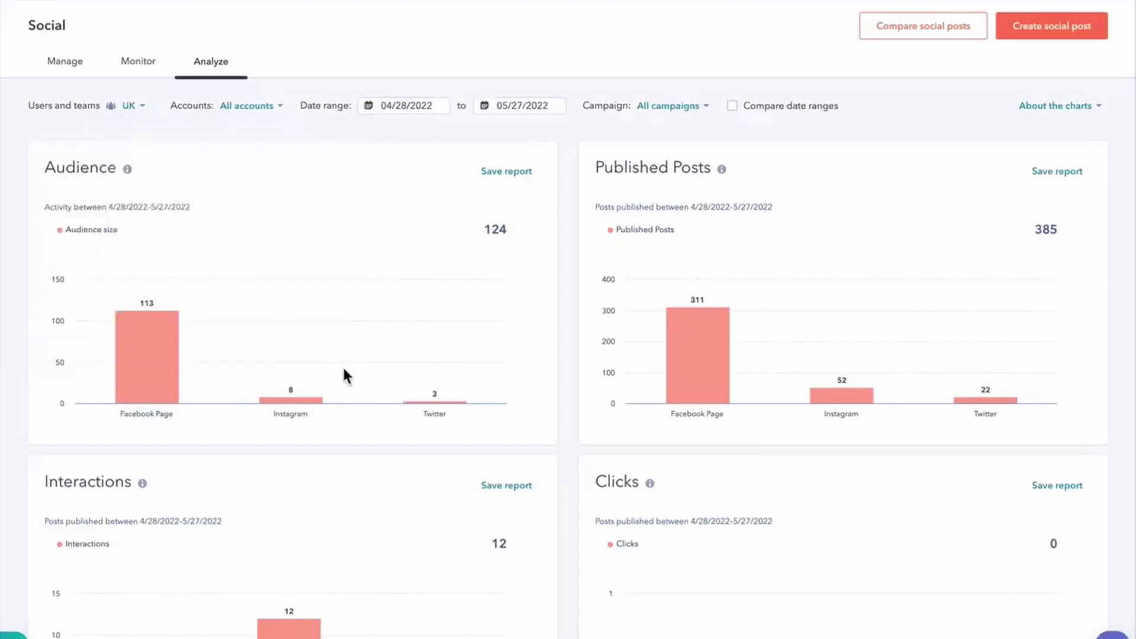
{"action": "scroll", "coordinate": [345, 375], "scroll_direction": "down", "scroll_amount": 4}
{"action": "scroll", "coordinate": [345, 375], "scroll_direction": "up", "scroll_amount": 4}
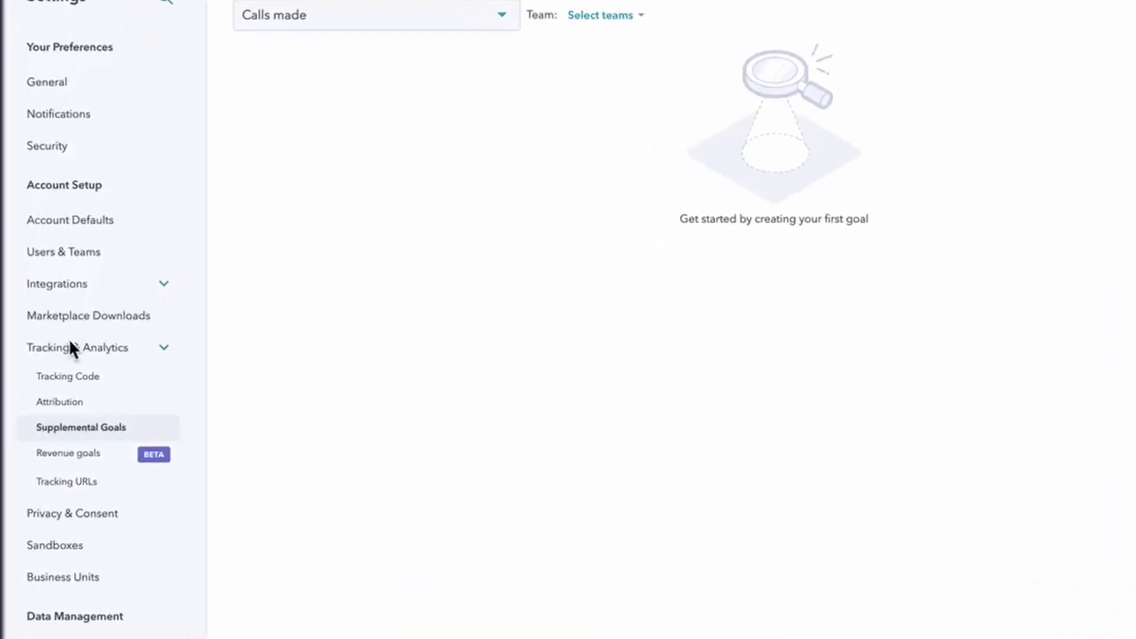
Step: Try setting up a supplemental Sales goal measuring deals created in the Touchless Sales pipeline, and close it without adding it
{"action": "left_click", "coordinate": [488, 145]}
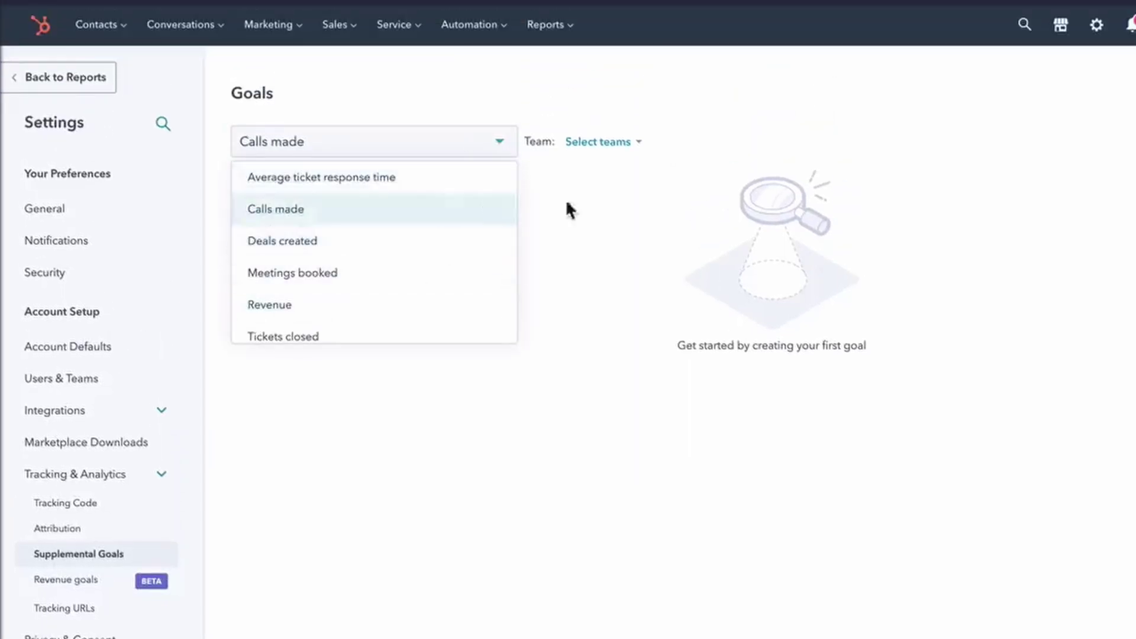
{"action": "left_click", "coordinate": [1027, 71]}
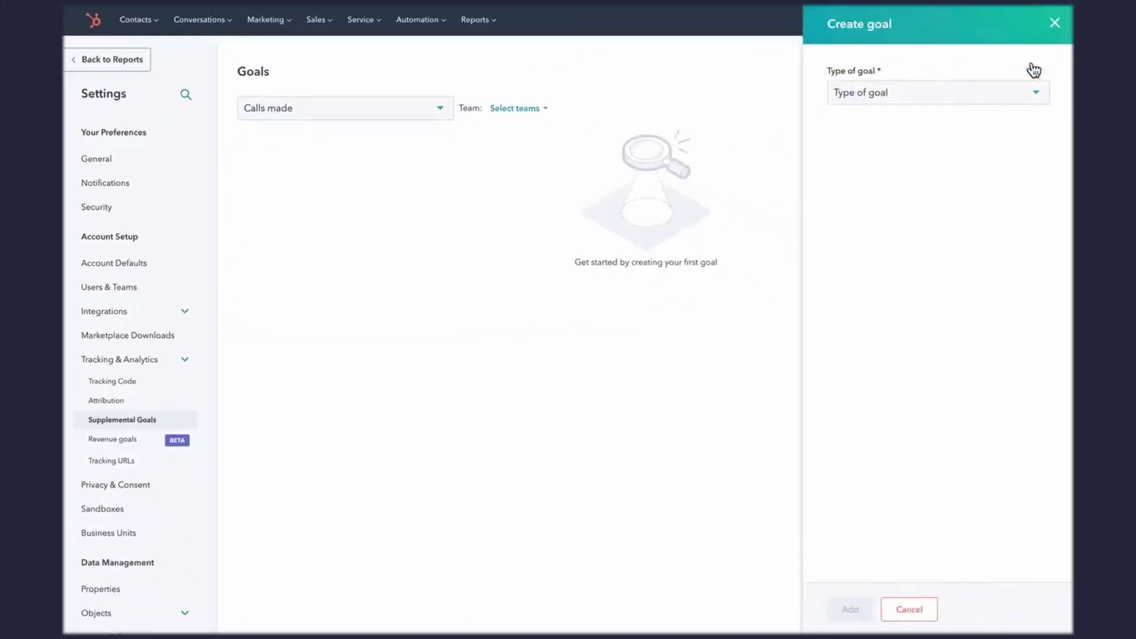
{"action": "left_click", "coordinate": [1021, 100]}
{"action": "left_click", "coordinate": [980, 129]}
{"action": "left_click", "coordinate": [953, 153]}
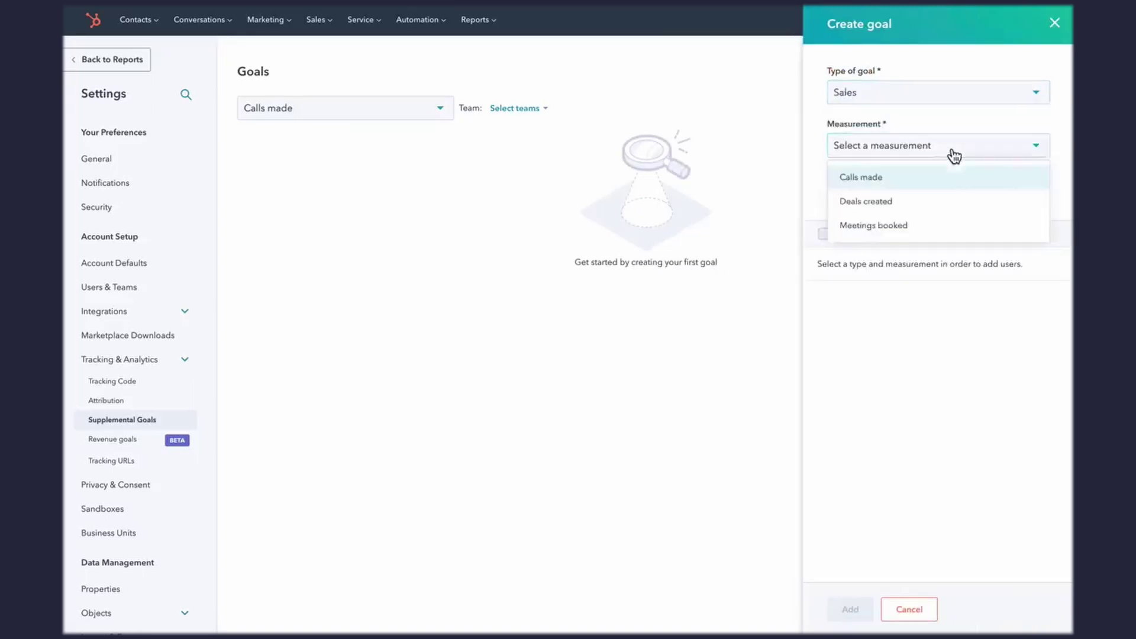
{"action": "left_click", "coordinate": [880, 212]}
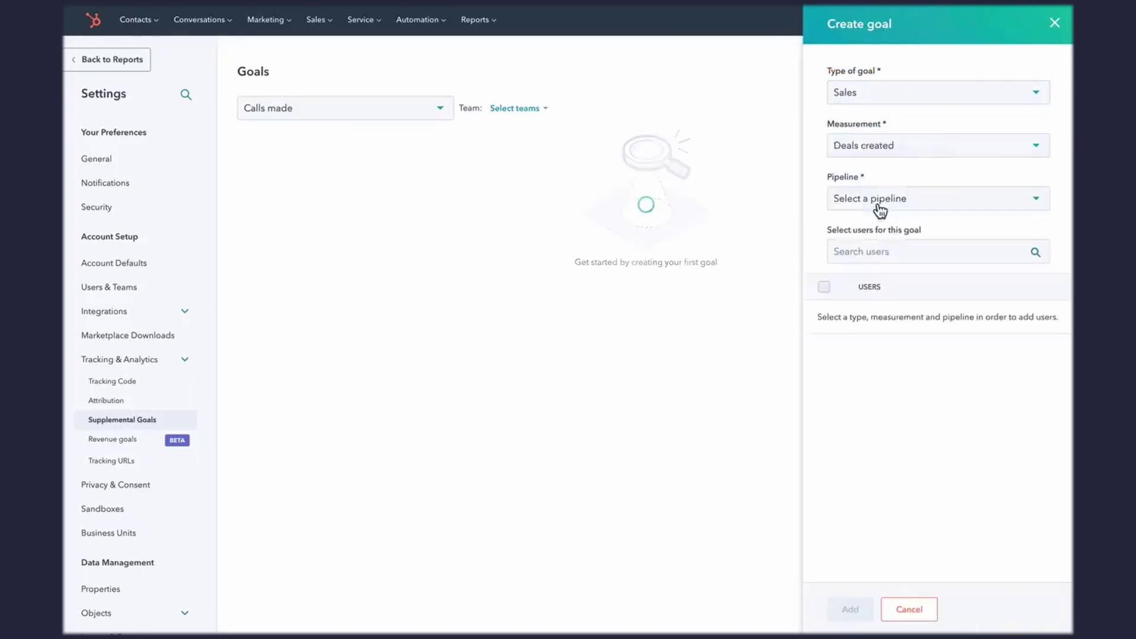
{"action": "left_click", "coordinate": [905, 201]}
{"action": "left_click", "coordinate": [893, 227]}
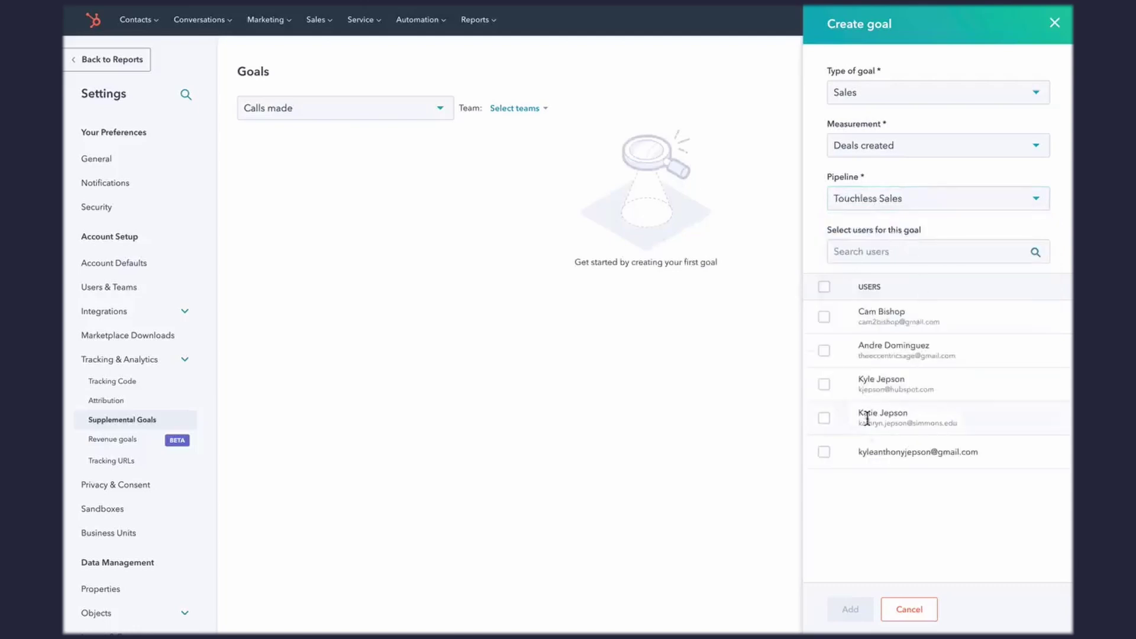
{"action": "left_click", "coordinate": [1055, 23]}
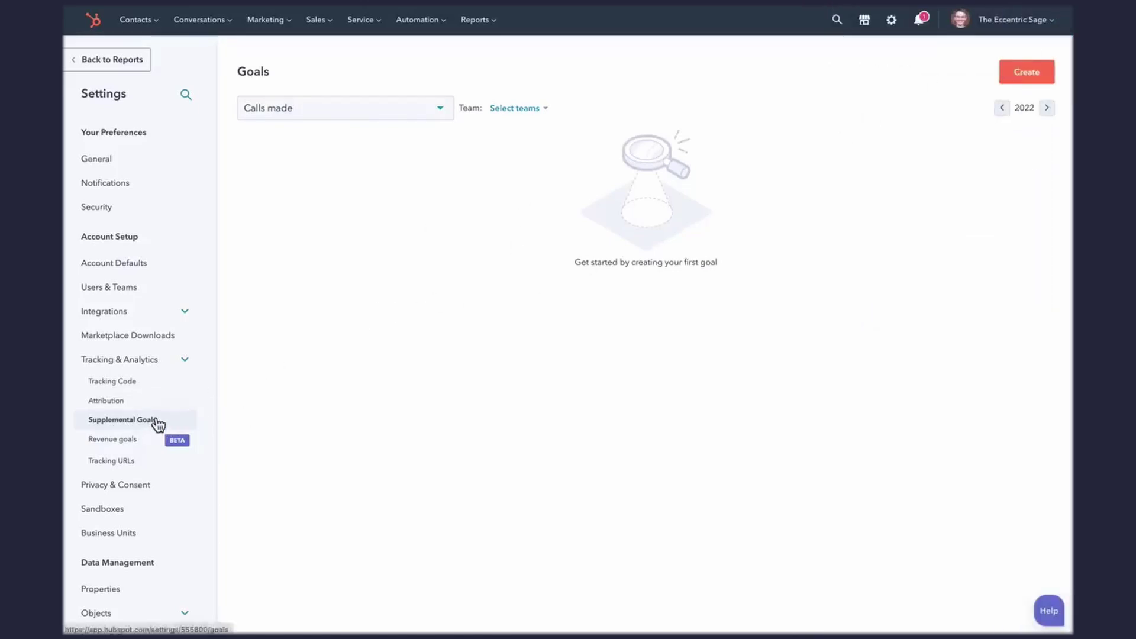
Step: Start a new revenue goal named Q2 Revenue Targets with category Sales and type Revenue, and continue to its setup
{"action": "left_click", "coordinate": [125, 447]}
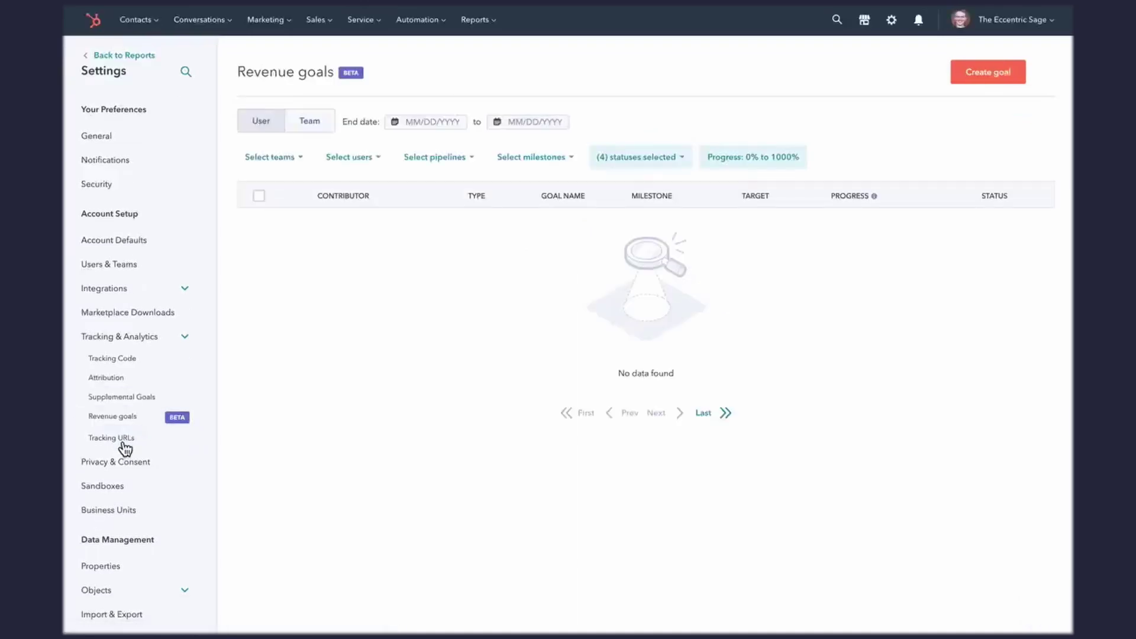
{"action": "left_click", "coordinate": [974, 73]}
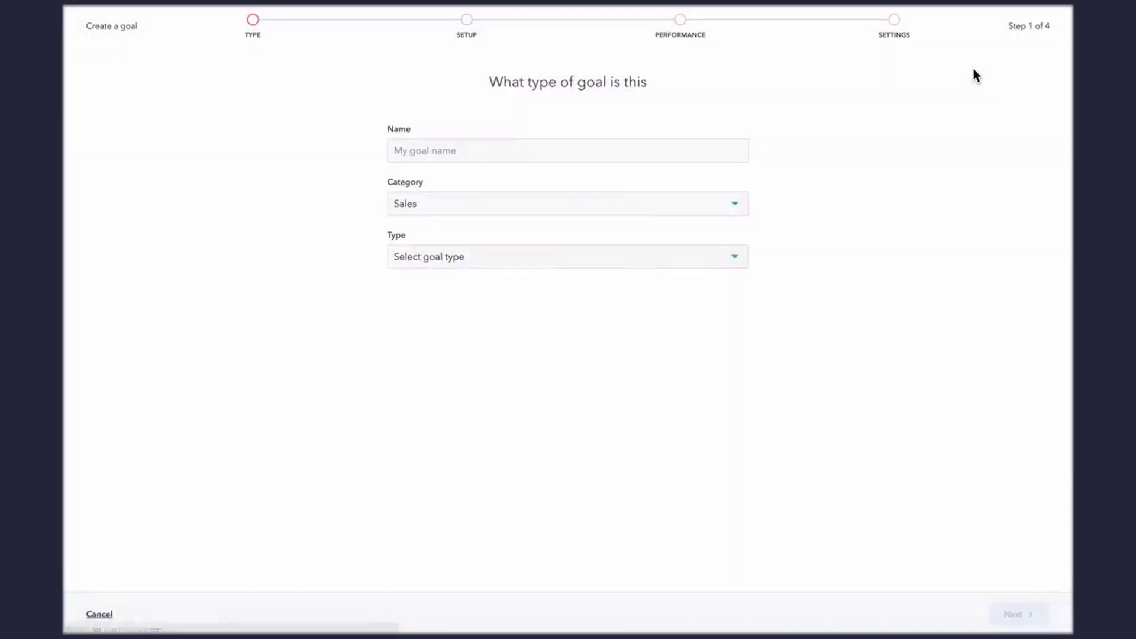
{"action": "left_click", "coordinate": [705, 148]}
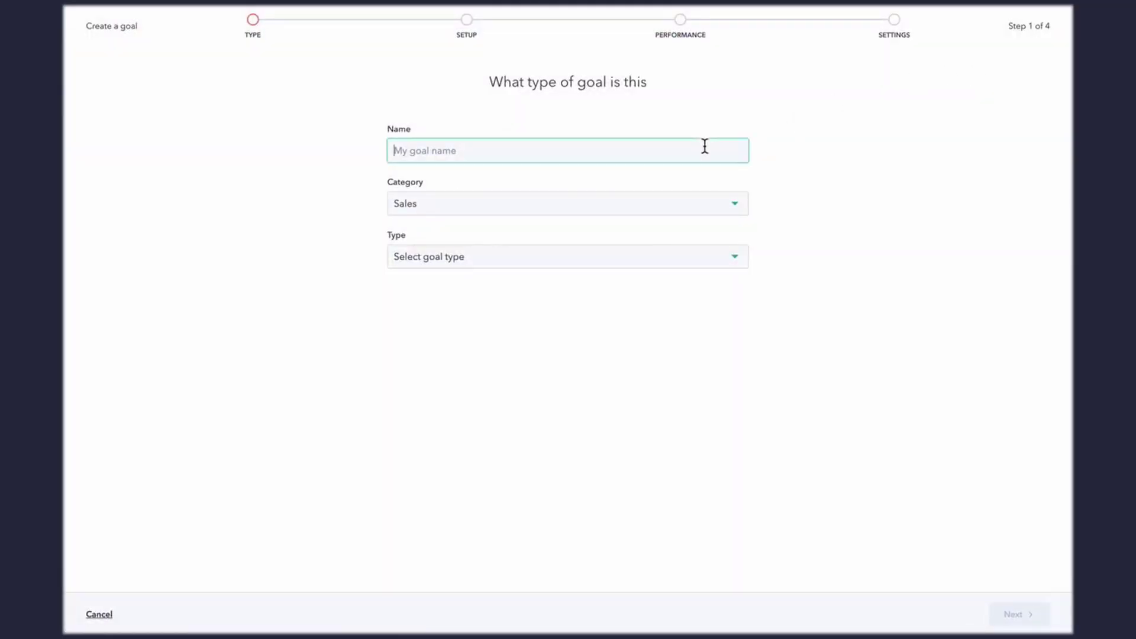
{"action": "type", "text": "Q2 Revenue Targets"}
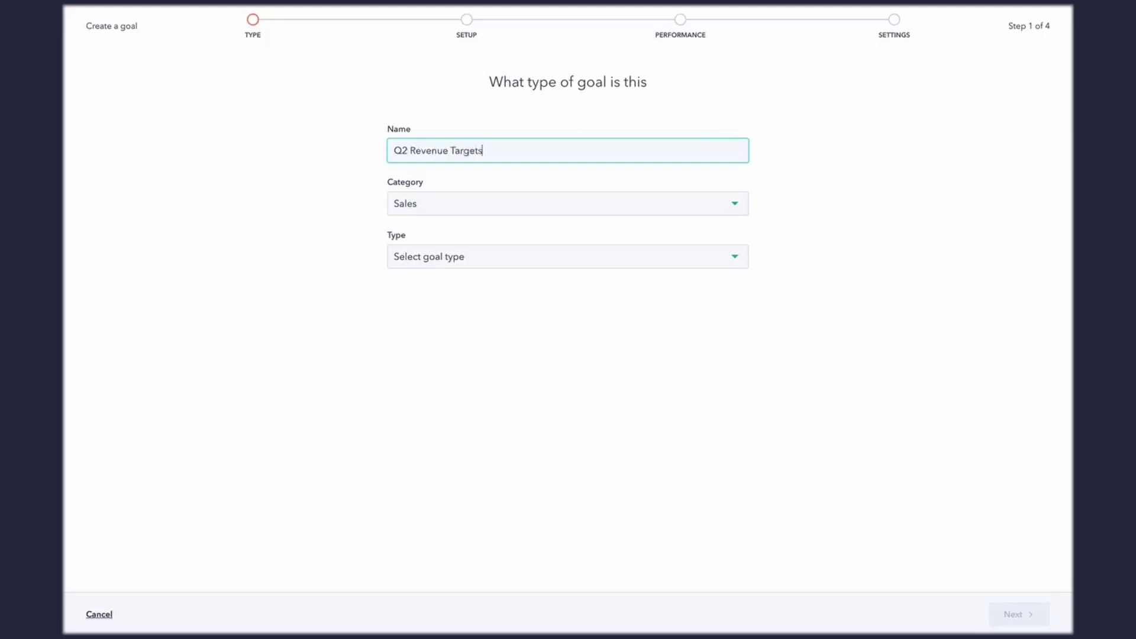
{"action": "left_click", "coordinate": [737, 217]}
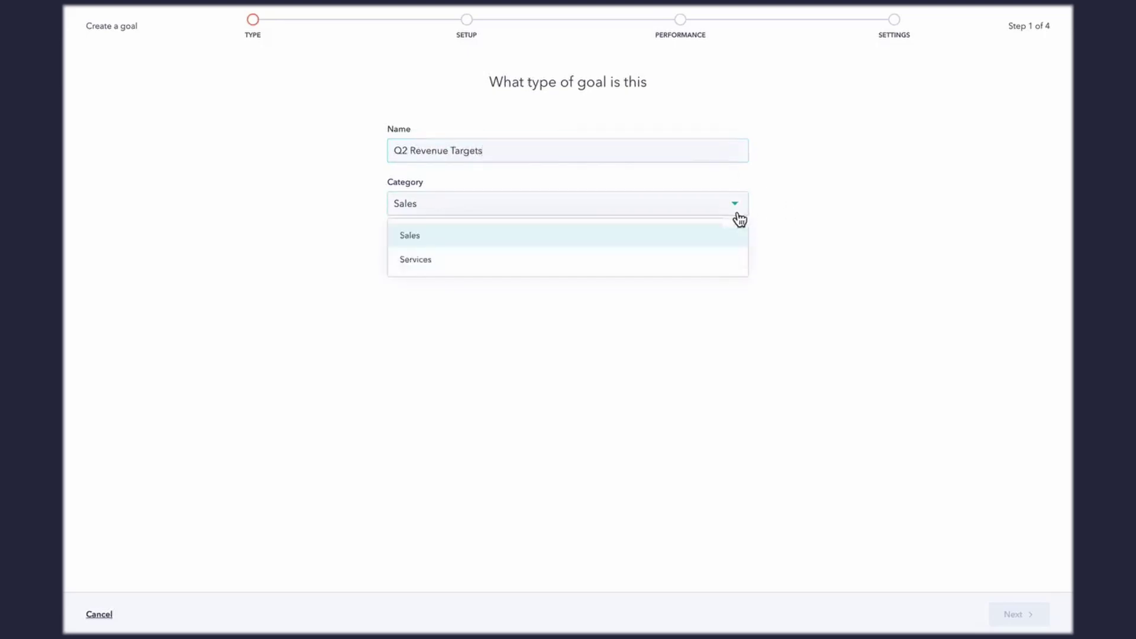
{"action": "left_click", "coordinate": [735, 208]}
{"action": "left_click", "coordinate": [734, 260]}
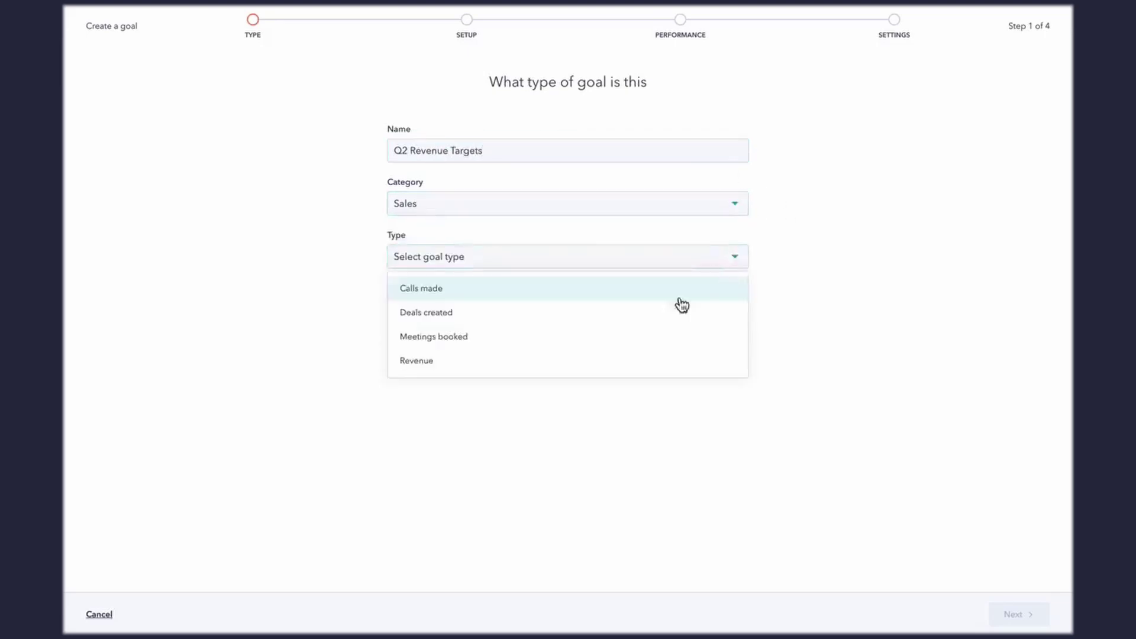
{"action": "left_click", "coordinate": [580, 373]}
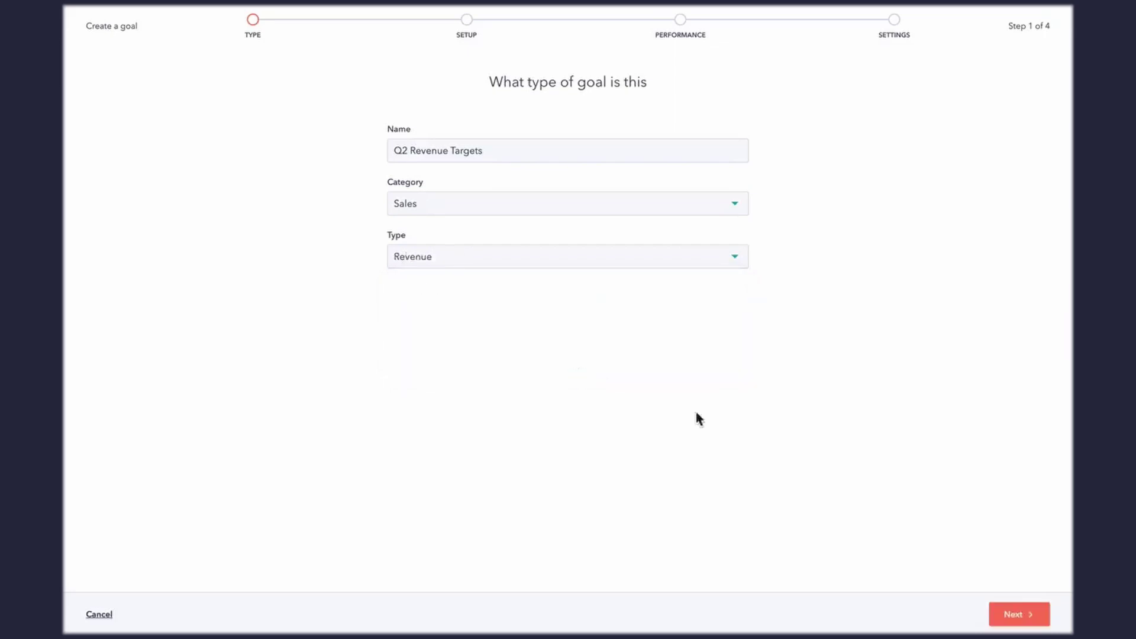
{"action": "left_click", "coordinate": [1010, 615]}
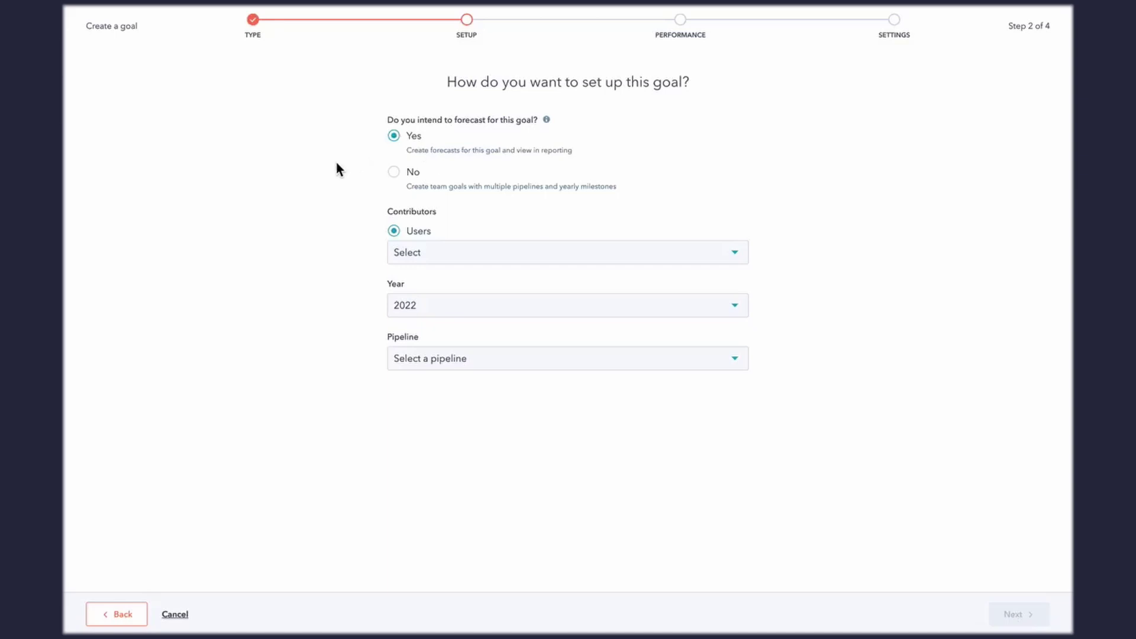
Step: Set the goal up without forecasting, with Team A as the contributor and a yearly milestone, and continue to the targets
{"action": "left_click", "coordinate": [393, 172]}
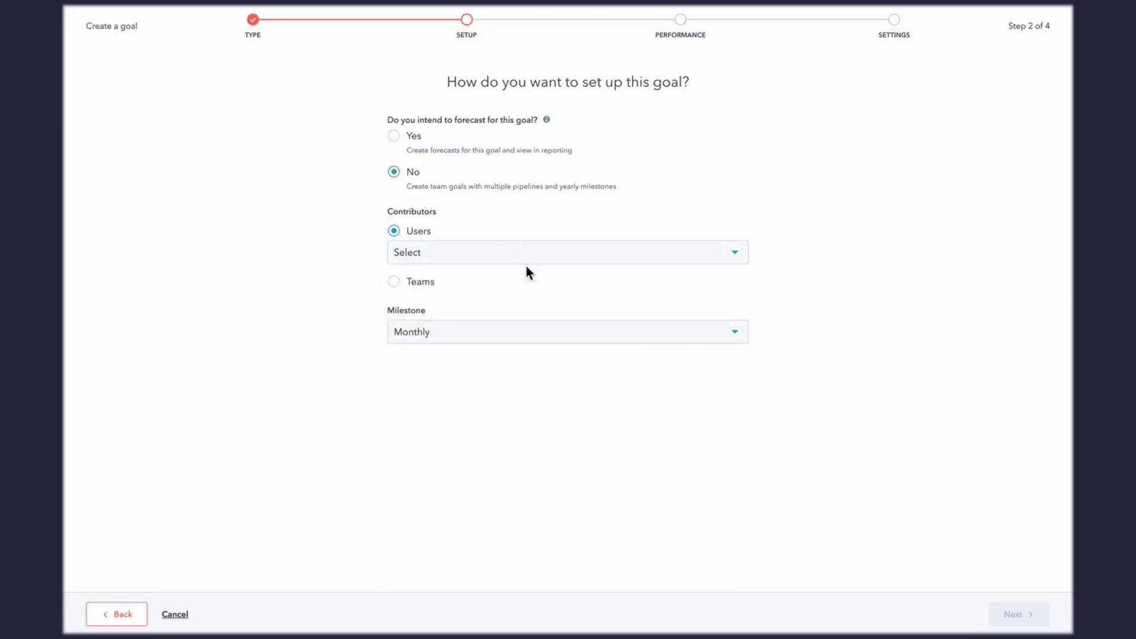
{"action": "left_click", "coordinate": [494, 259]}
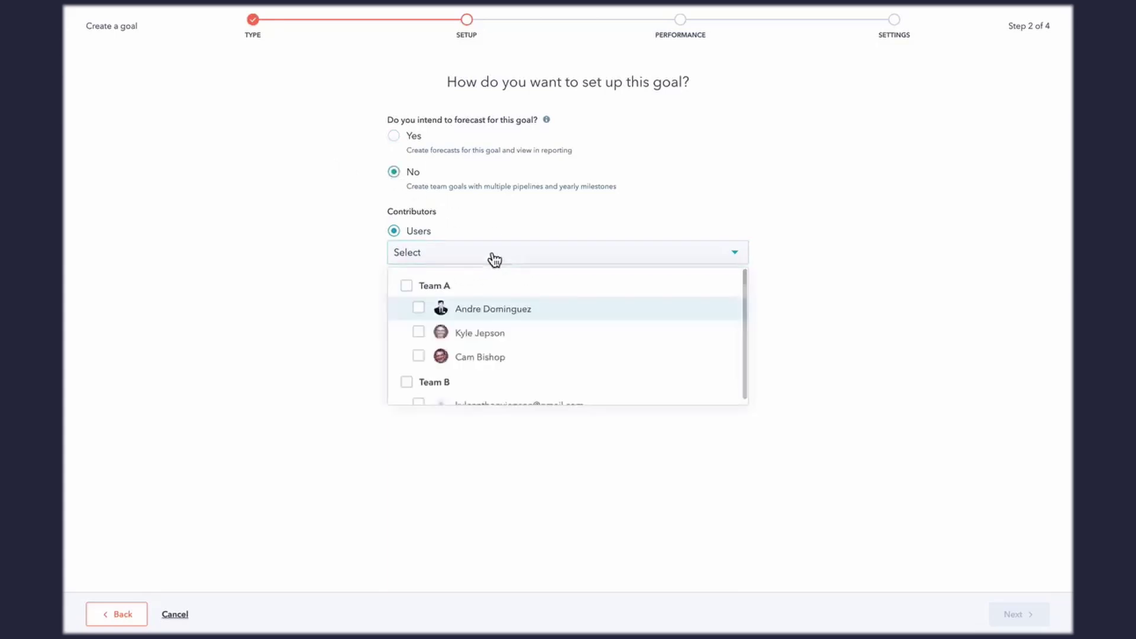
{"action": "left_click", "coordinate": [494, 259]}
{"action": "left_click", "coordinate": [395, 283]}
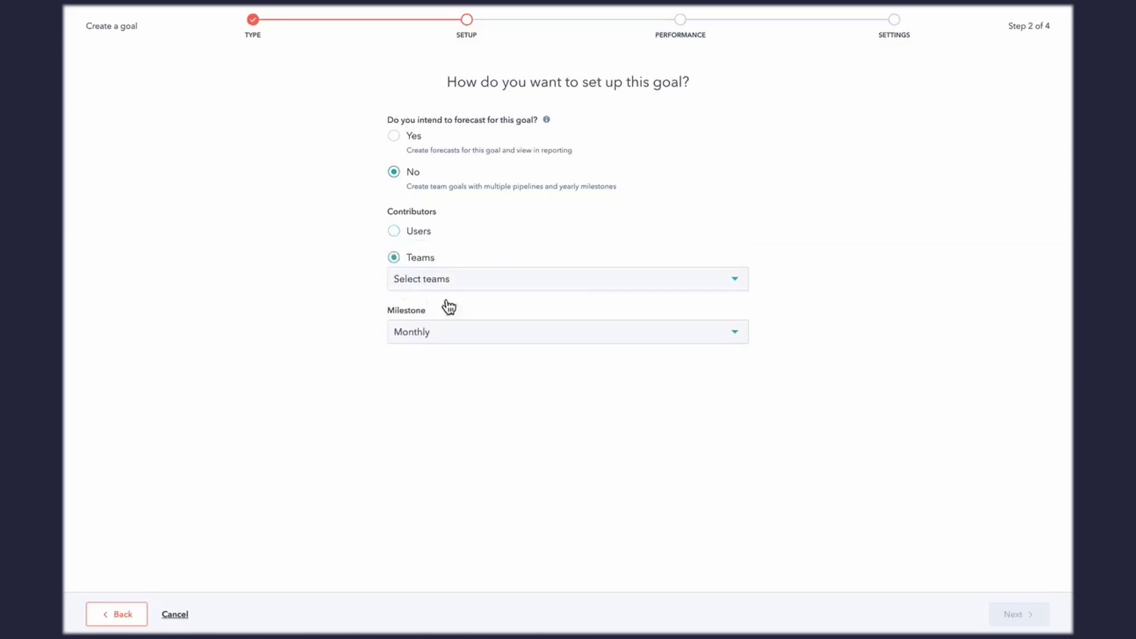
{"action": "left_click", "coordinate": [474, 286]}
{"action": "left_click", "coordinate": [445, 313]}
{"action": "left_click", "coordinate": [309, 299]}
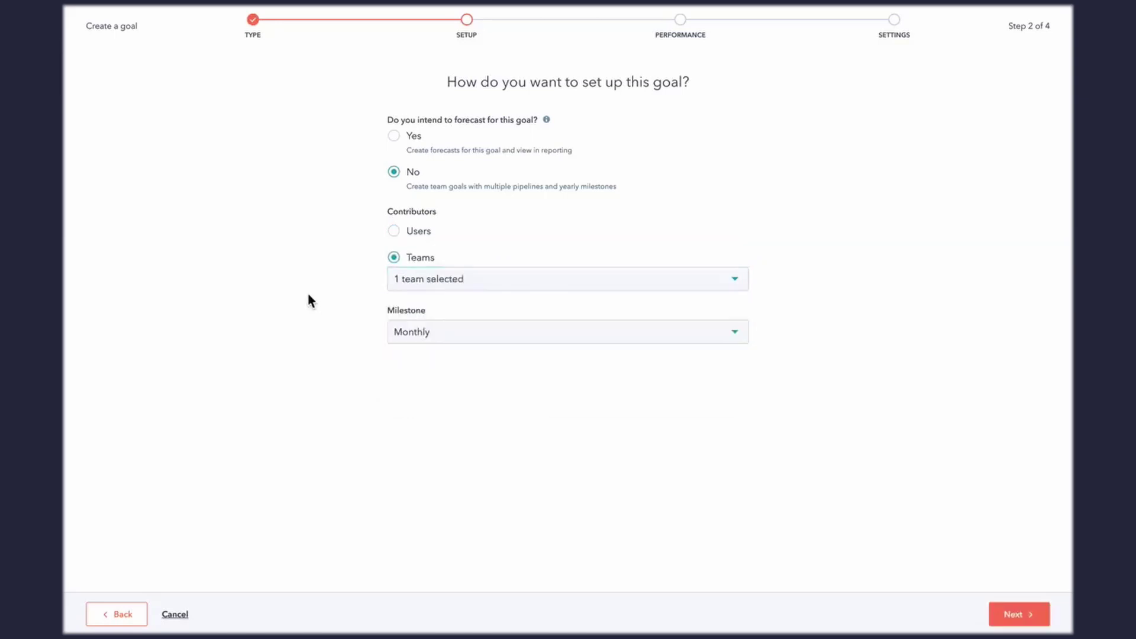
{"action": "left_click", "coordinate": [470, 331]}
{"action": "left_click", "coordinate": [445, 412]}
{"action": "left_click", "coordinate": [1006, 613]}
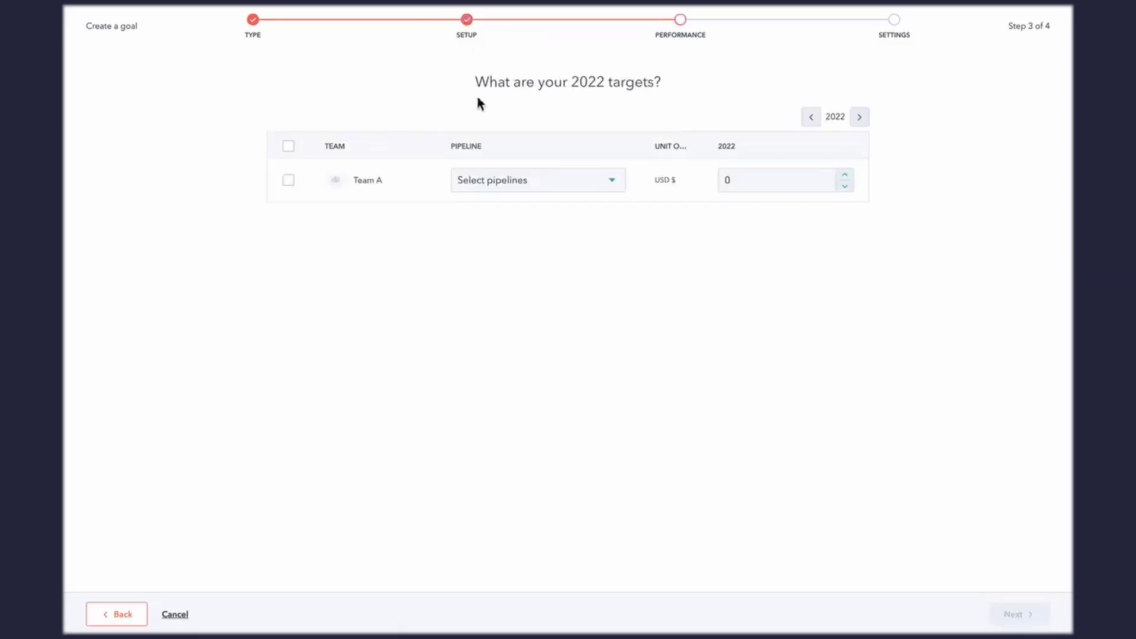
Step: Assign the Touchless Sales, Default pipeline, Additional Stages and Basic Pipeline pipelines to Team A and set its 2022 target to 10,000
{"action": "left_click", "coordinate": [607, 180]}
{"action": "left_click", "coordinate": [470, 213]}
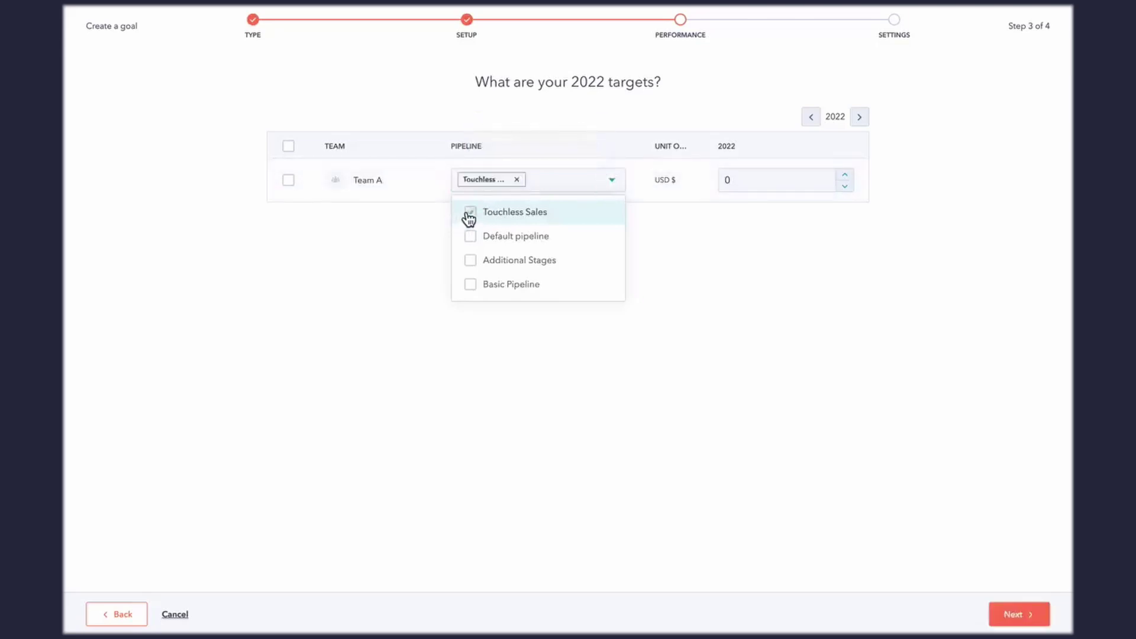
{"action": "left_click", "coordinate": [470, 236]}
{"action": "left_click", "coordinate": [470, 260]}
{"action": "left_click", "coordinate": [471, 302]}
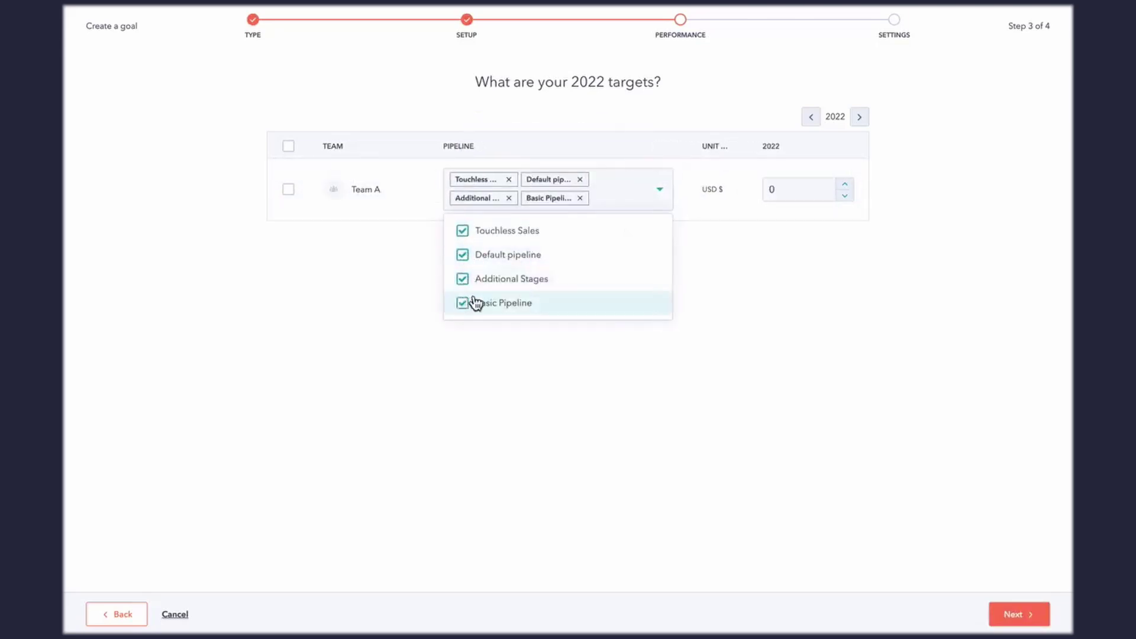
{"action": "left_click", "coordinate": [831, 254]}
{"action": "left_click", "coordinate": [850, 176]}
{"action": "type", "text": "2000"}
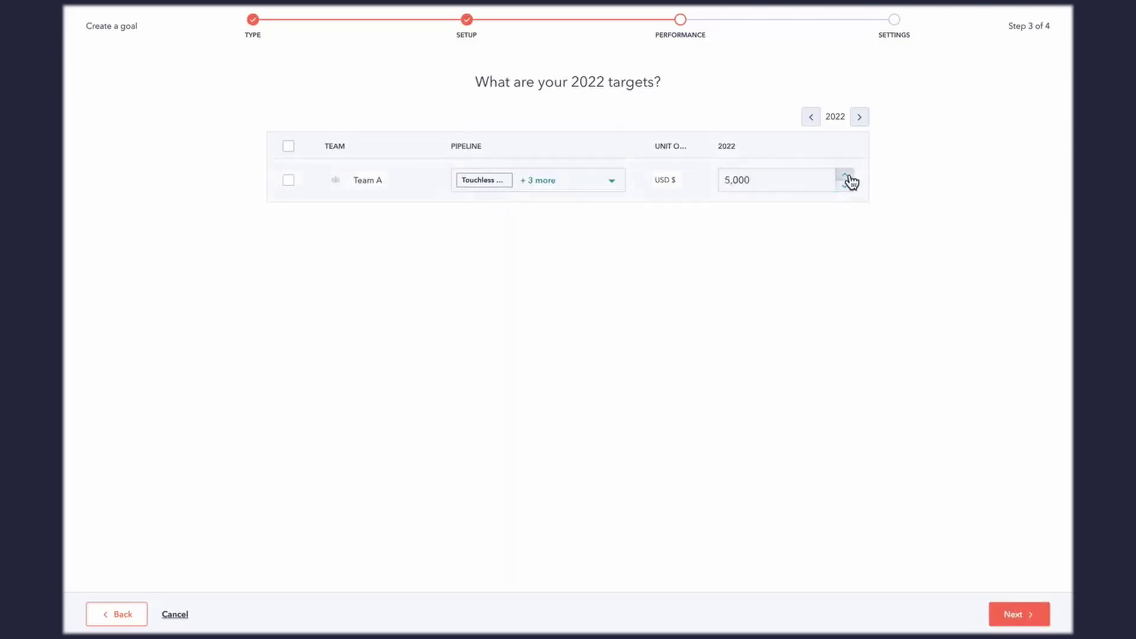
{"action": "left_click", "coordinate": [845, 176]}
{"action": "left_click", "coordinate": [844, 176]}
{"action": "left_click", "coordinate": [844, 176]}
{"action": "left_click", "coordinate": [845, 176]}
{"action": "left_click", "coordinate": [844, 176]}
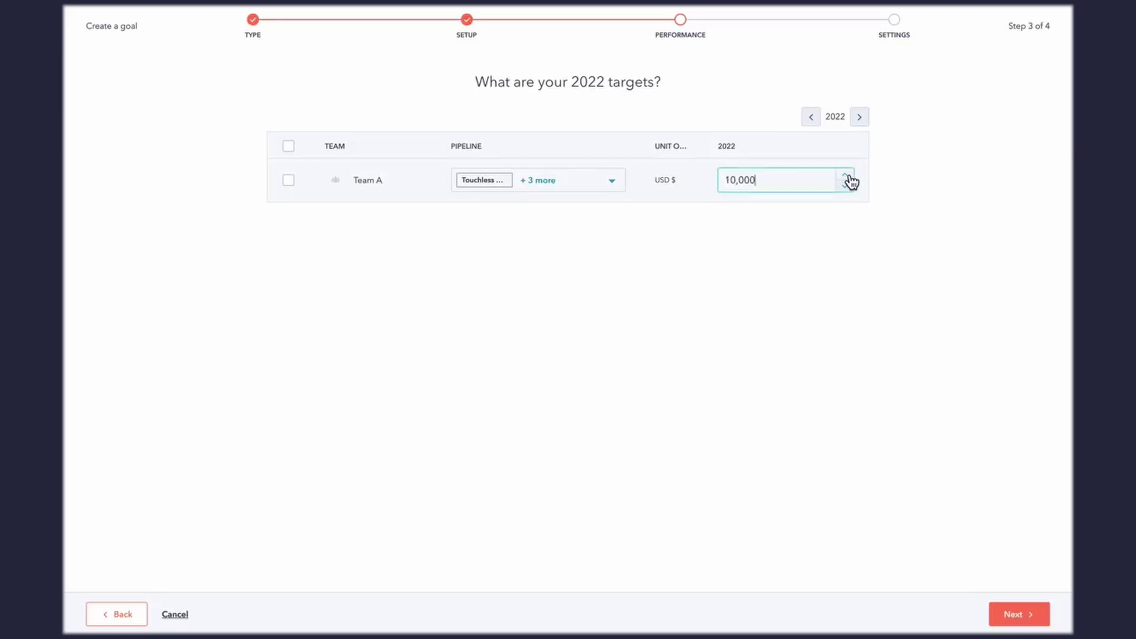
Step: Return to the goal setup, enable forecasting with all Team A users as contributors and the Default pipeline, and continue to the targets
{"action": "left_click", "coordinate": [116, 615]}
{"action": "left_click", "coordinate": [395, 138]}
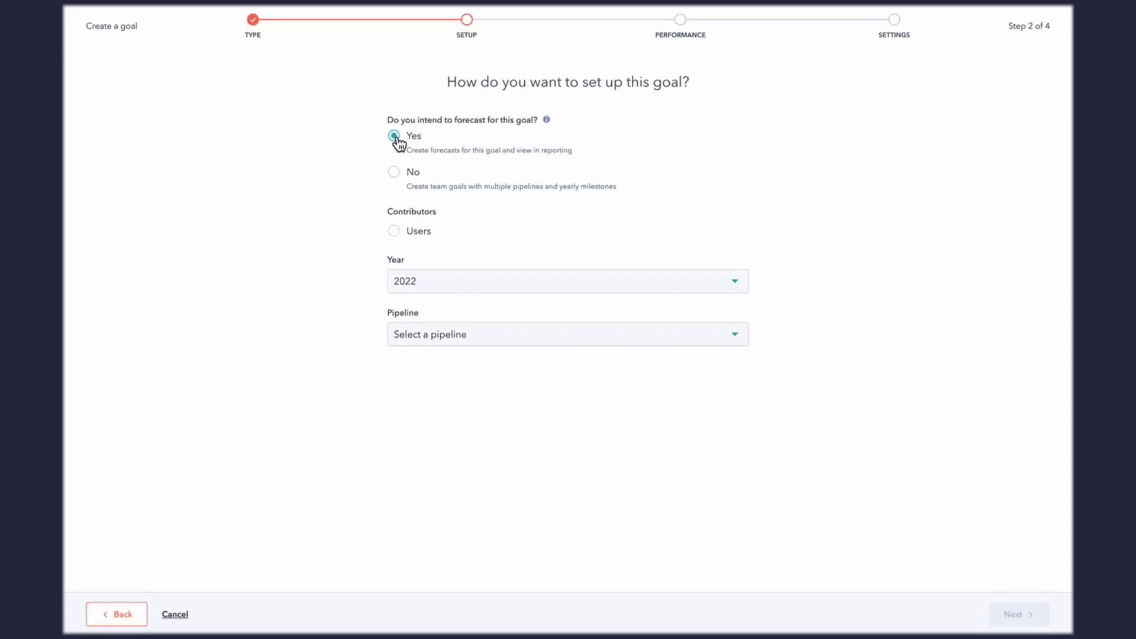
{"action": "left_click", "coordinate": [394, 231]}
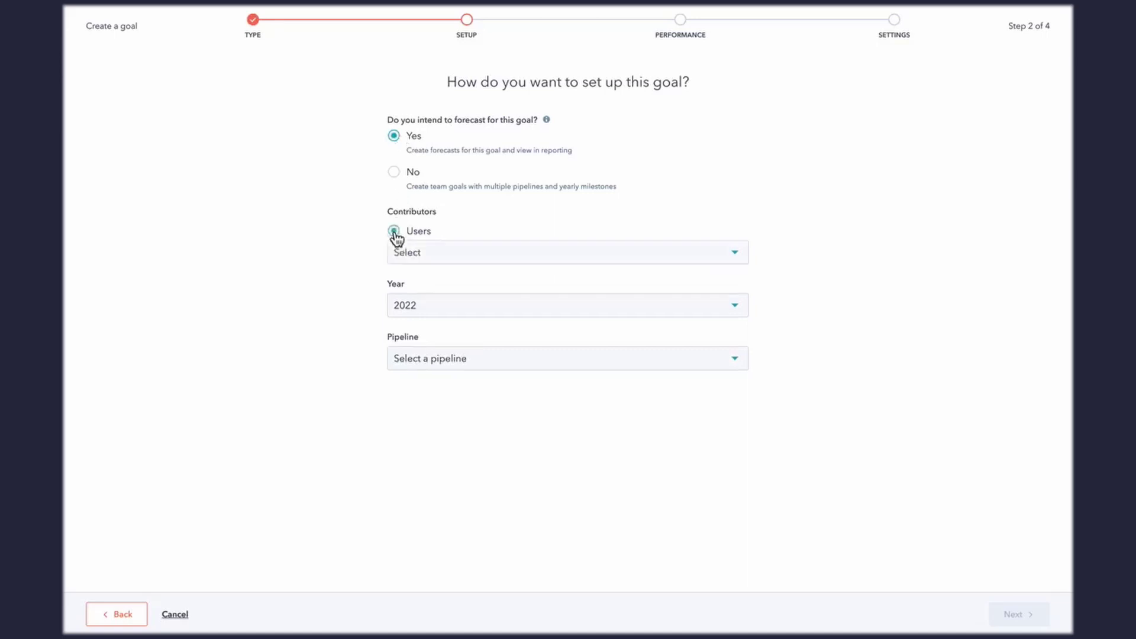
{"action": "left_click", "coordinate": [428, 255]}
{"action": "left_click", "coordinate": [407, 286]}
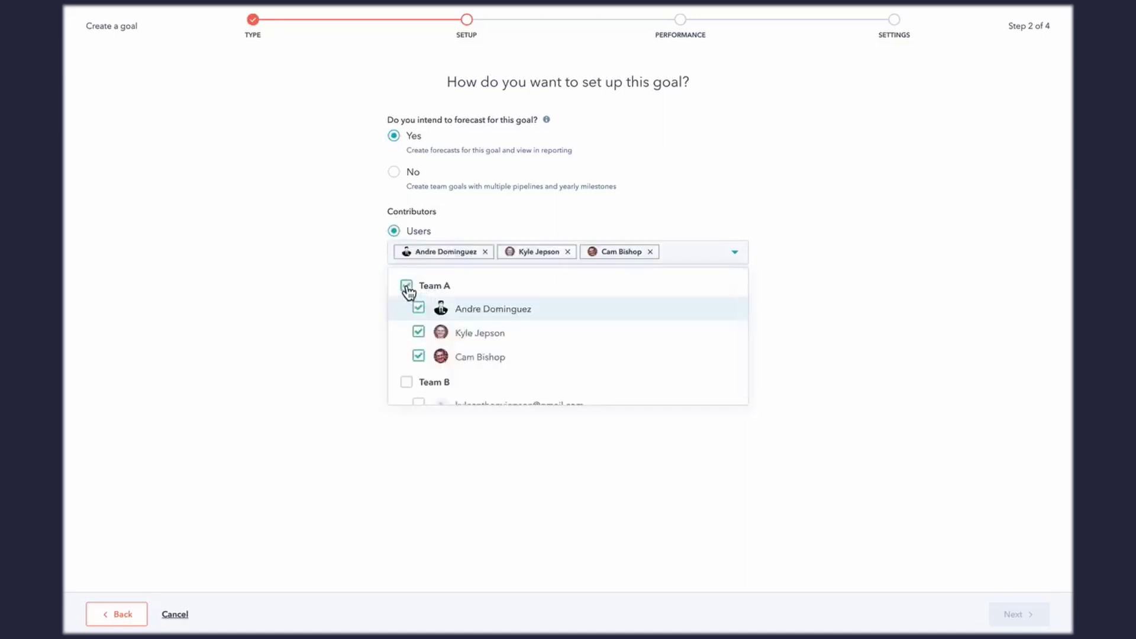
{"action": "left_click", "coordinate": [340, 304]}
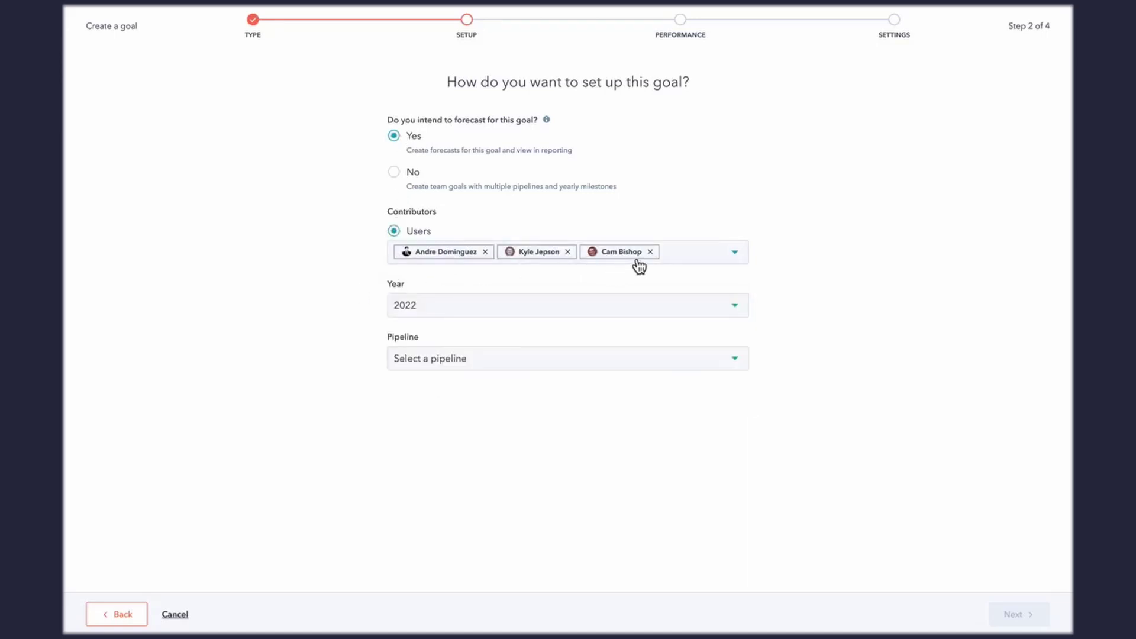
{"action": "left_click", "coordinate": [707, 359]}
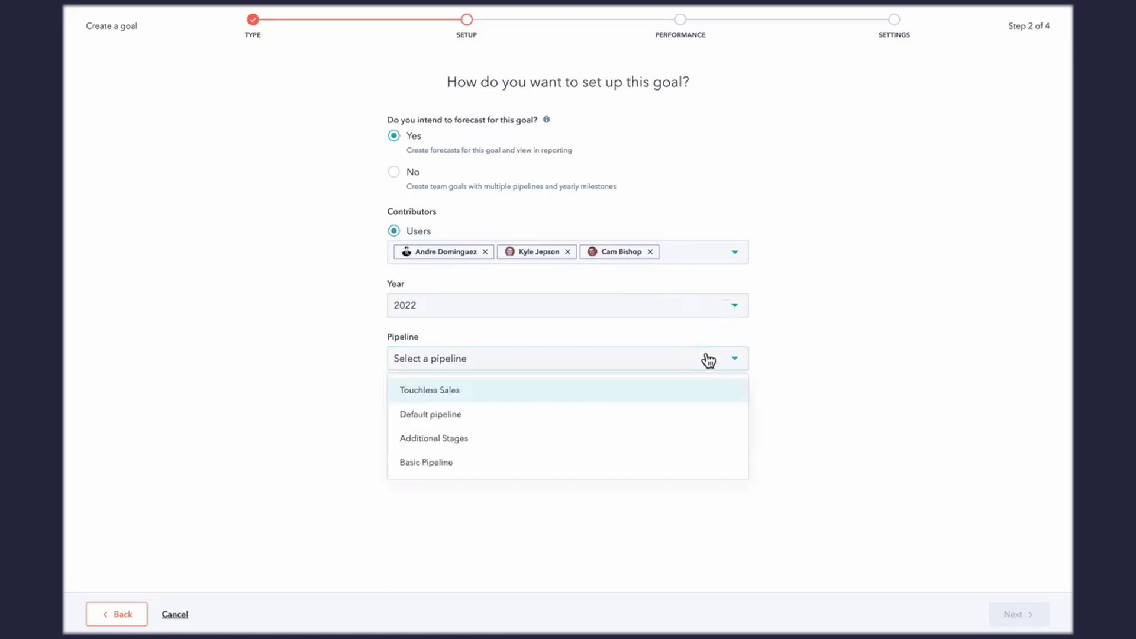
{"action": "left_click", "coordinate": [516, 414]}
{"action": "left_click", "coordinate": [1014, 609]}
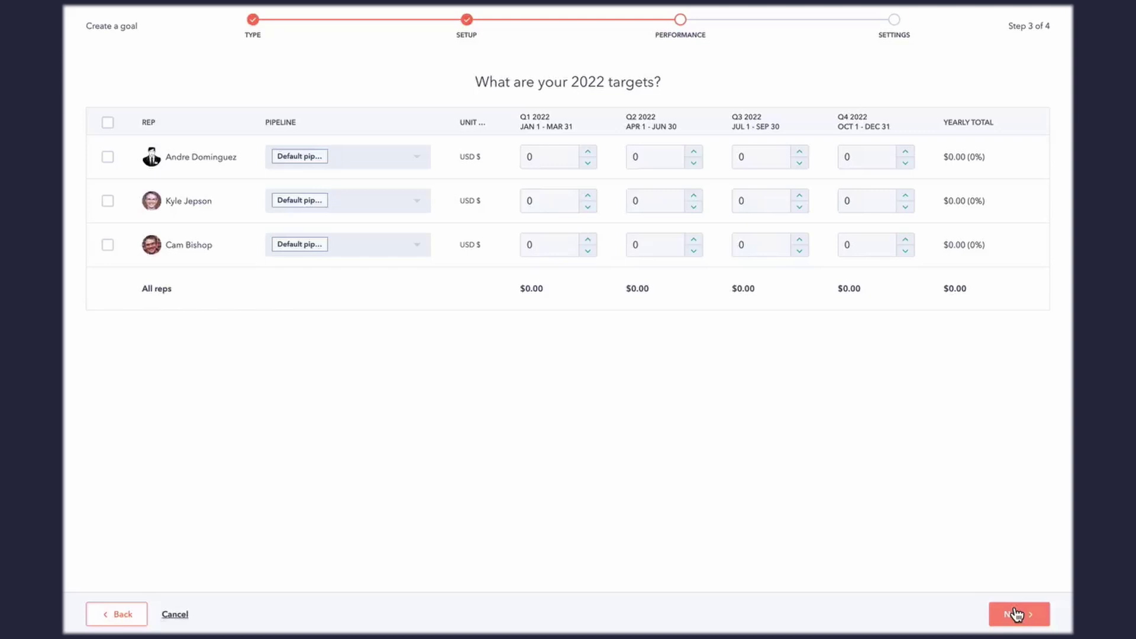
Step: Set the first rep's Q1–Q4 2022 targets to 1,000, 2,000, 4,000 and 3,000, and the second rep's Q1 target to 1,000
{"action": "left_click", "coordinate": [588, 158]}
{"action": "type", "text": "1000"}
{"action": "left_click", "coordinate": [693, 152]}
{"action": "left_click", "coordinate": [693, 152]}
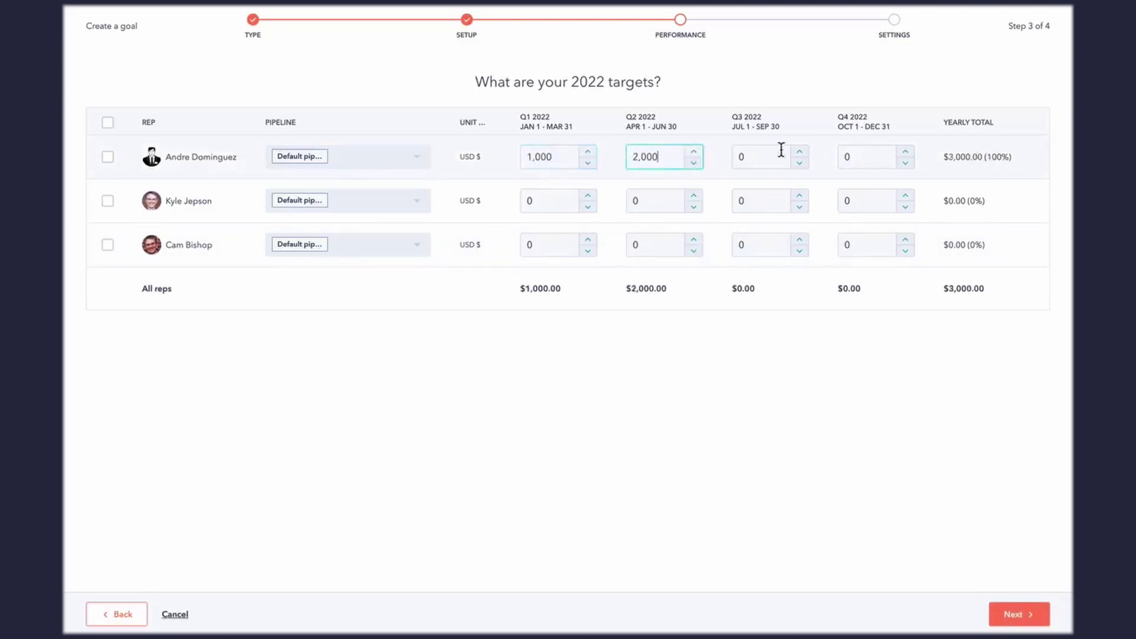
{"action": "left_click", "coordinate": [799, 152]}
{"action": "left_click", "coordinate": [800, 152]}
{"action": "left_click", "coordinate": [800, 152]}
{"action": "left_click", "coordinate": [799, 152]}
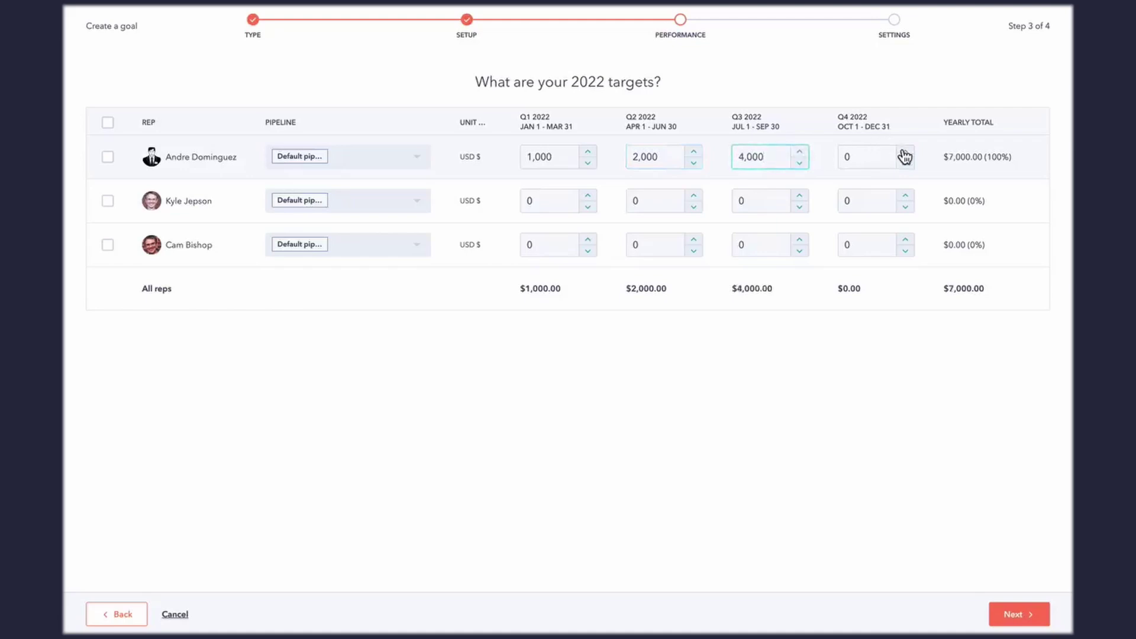
{"action": "left_click", "coordinate": [904, 152]}
{"action": "left_click", "coordinate": [904, 152]}
{"action": "left_click", "coordinate": [904, 152]}
{"action": "left_click", "coordinate": [587, 195]}
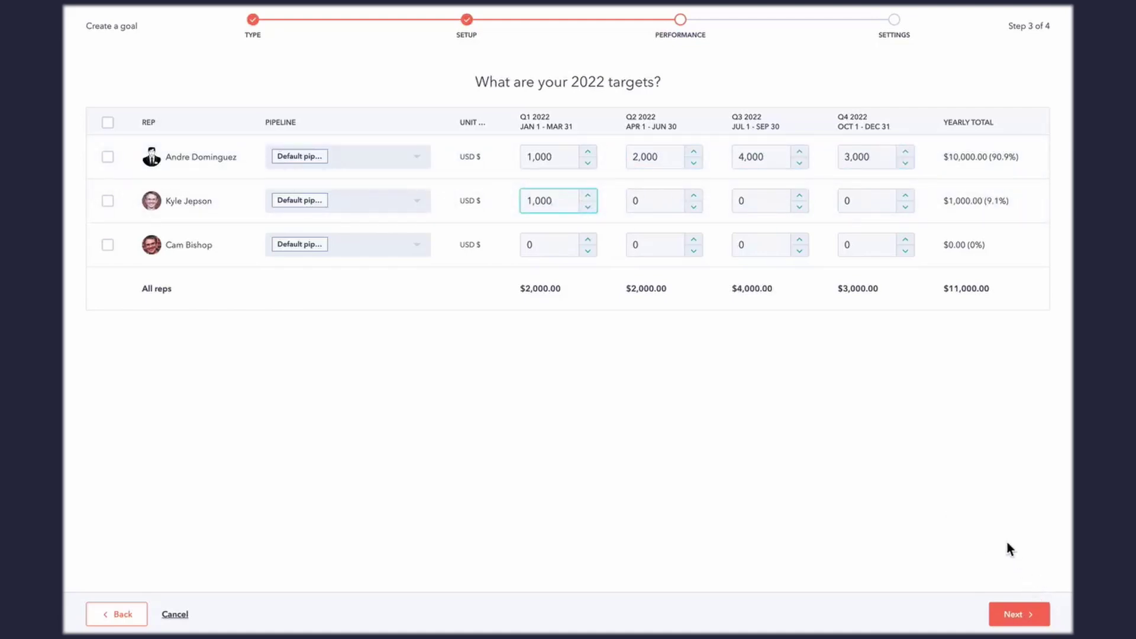
Step: Continue to the notifications, keep the kick-off, Exceeded, Achieved and Missed notifications enabled, and finish creating the goal
{"action": "left_click", "coordinate": [1023, 614]}
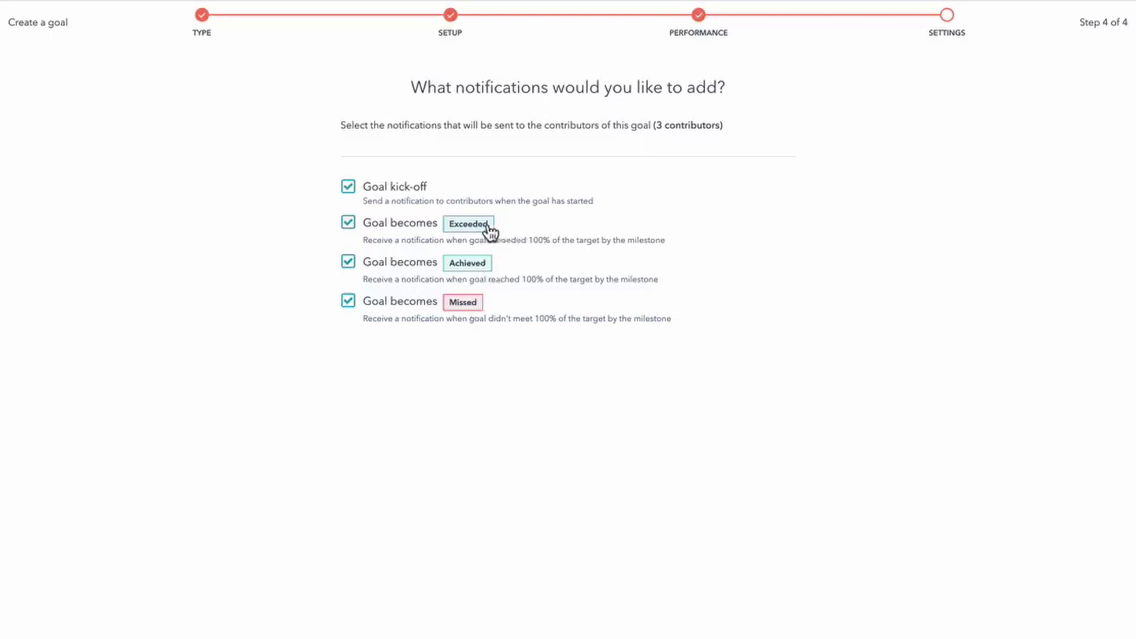
{"action": "left_click", "coordinate": [348, 223]}
{"action": "left_click", "coordinate": [348, 223]}
{"action": "left_click", "coordinate": [1035, 630]}
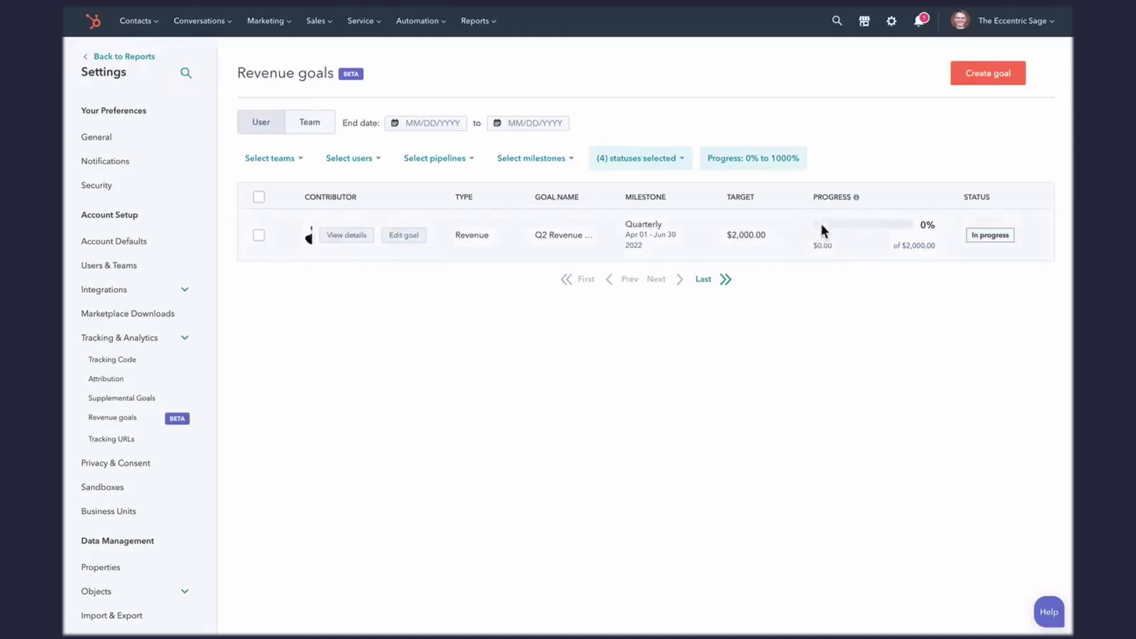
Step: Examine the status filter options and the contributor's Q2 Revenue Targets goal details, then return to the revenue goals list
{"action": "left_click", "coordinate": [674, 159]}
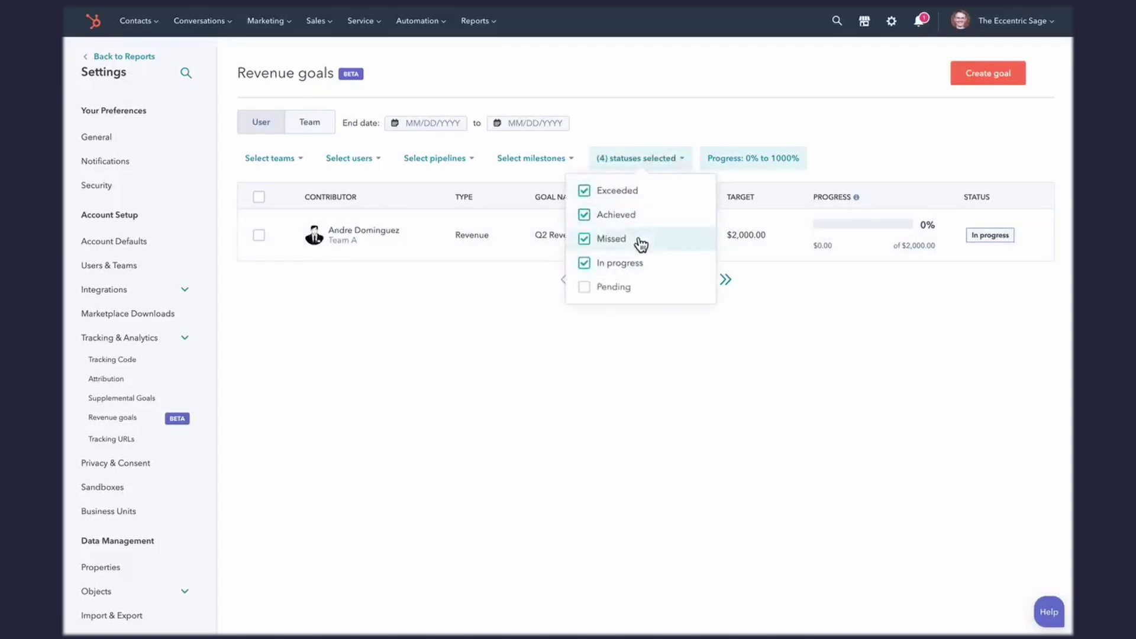
{"action": "left_click", "coordinate": [901, 329]}
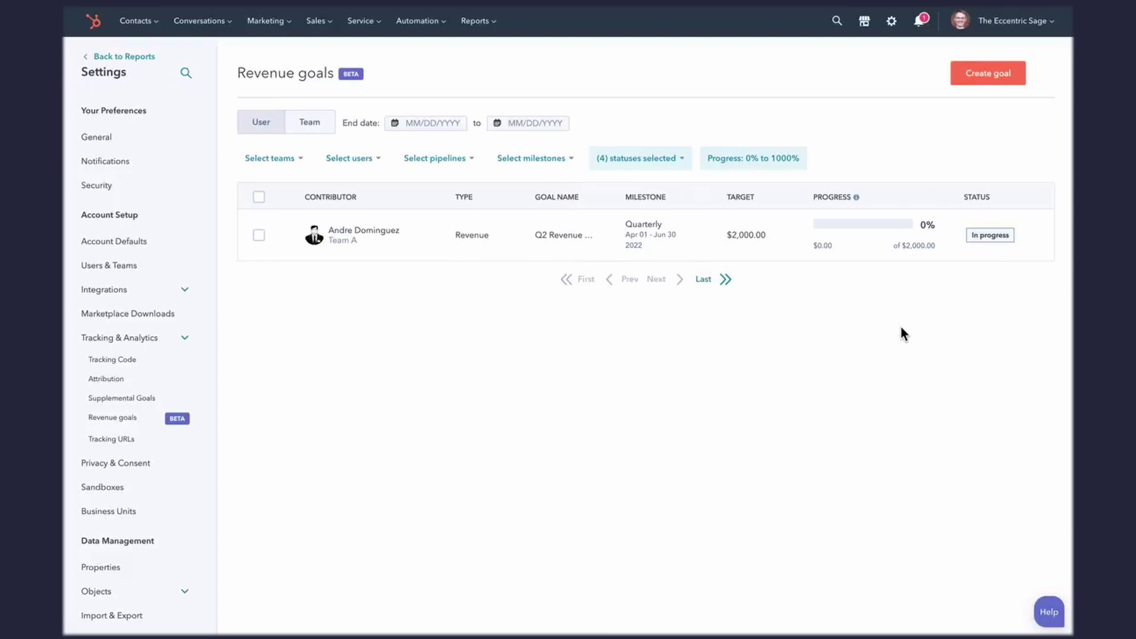
{"action": "mouse_move", "coordinate": [384, 230]}
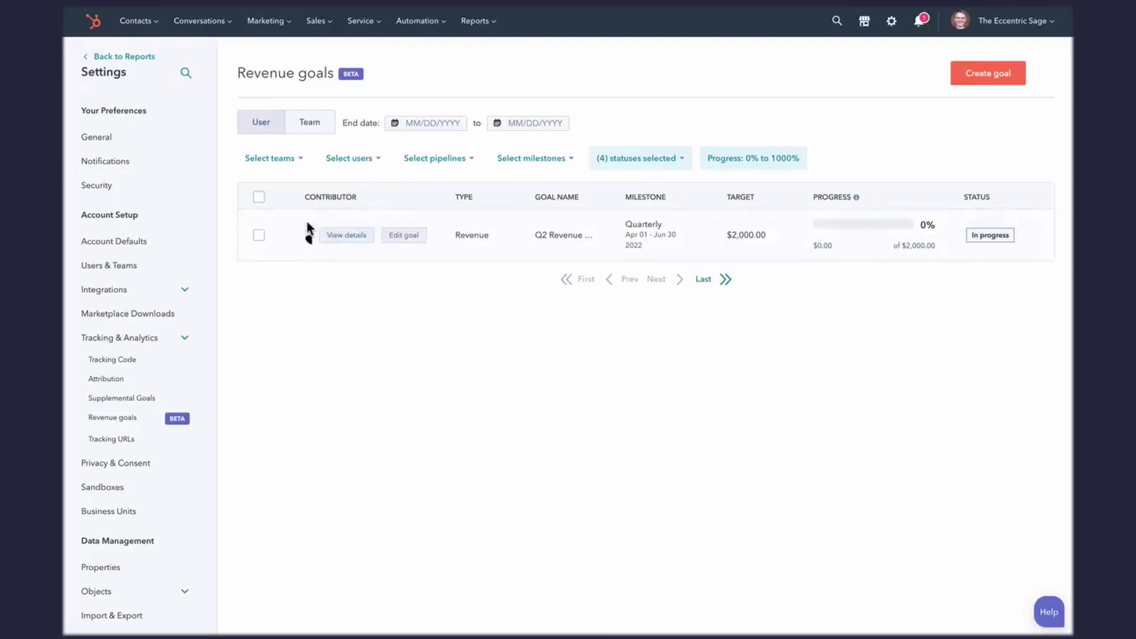
{"action": "left_click", "coordinate": [348, 235]}
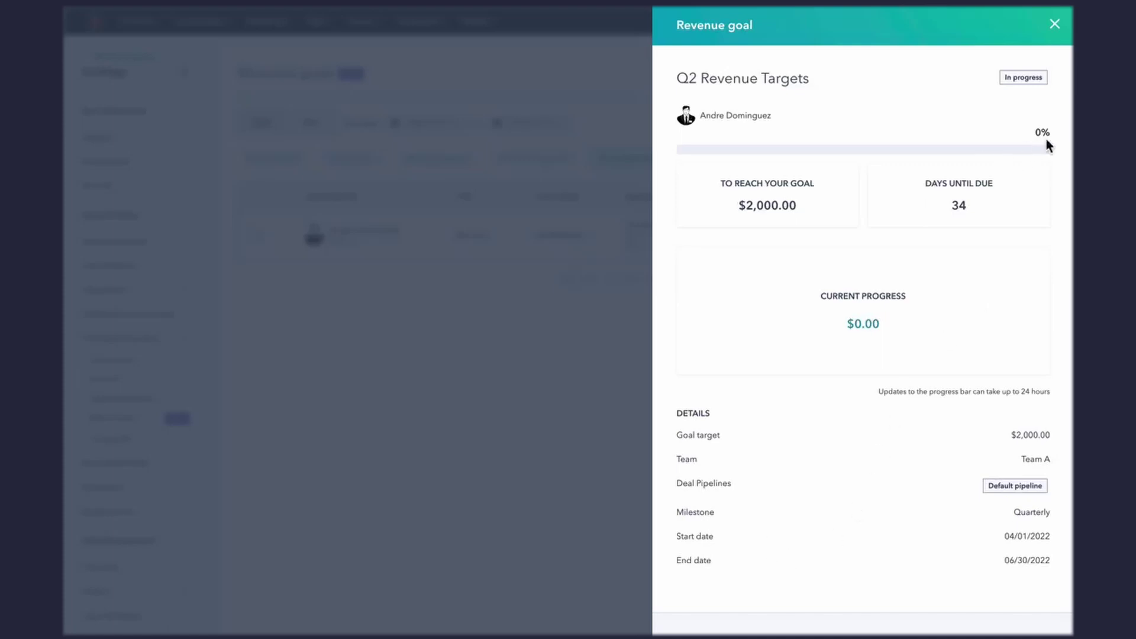
{"action": "left_click", "coordinate": [1054, 25]}
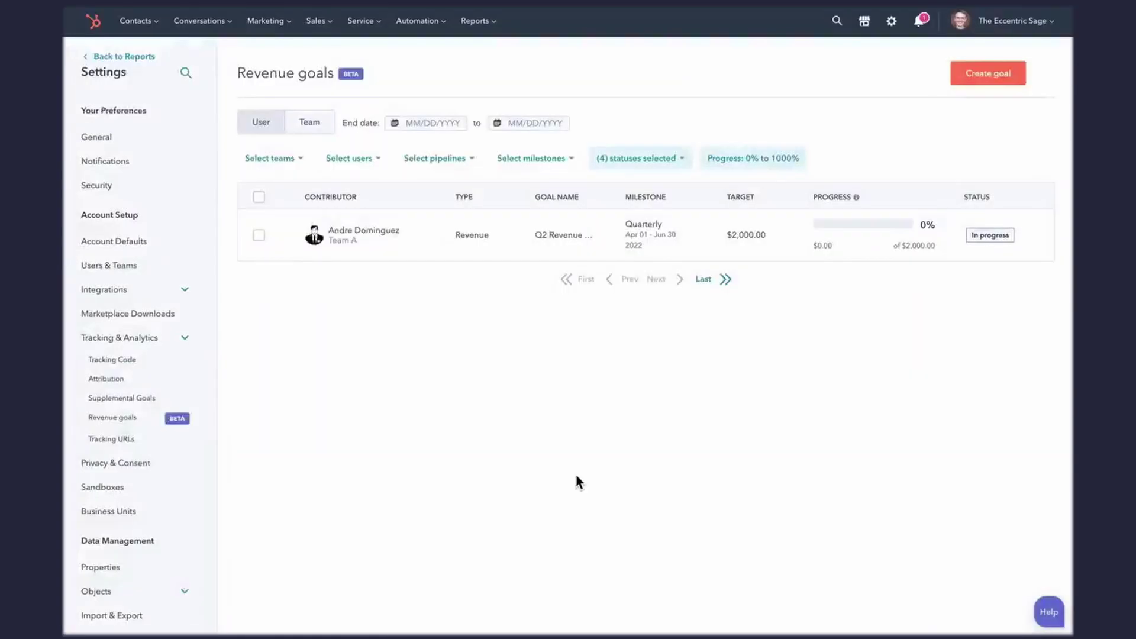